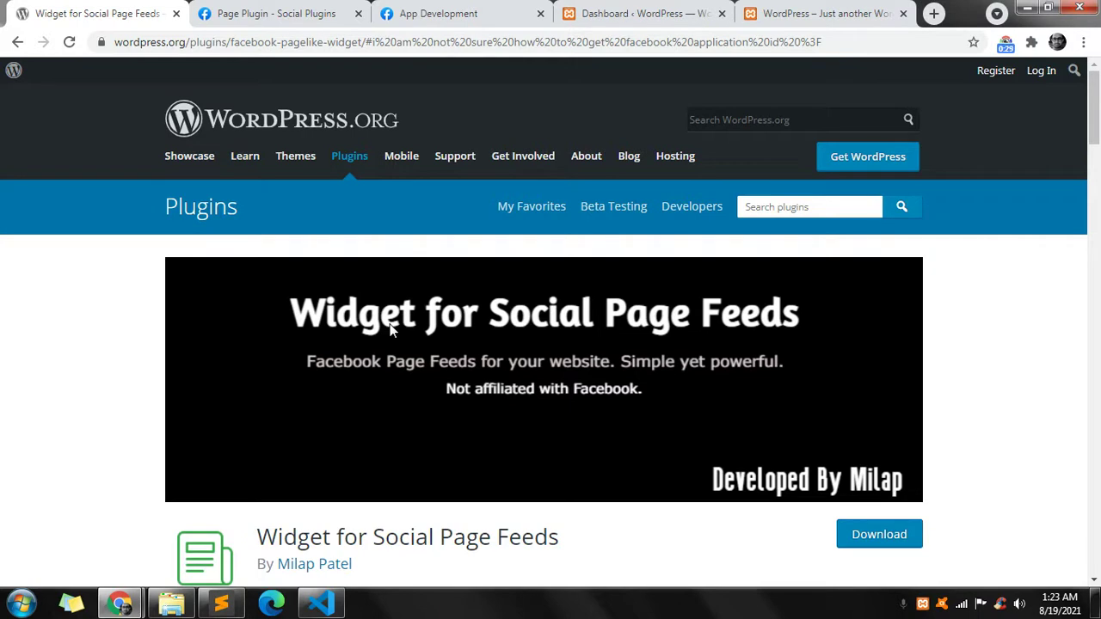
Switch from the Widget for Social Page Feeds plugin page to the Facebook Page Plugin docs
click(271, 14)
Reload the Page Plugin docs and change the Page URL to facebook.com/youtube to refresh the preview
click(418, 40)
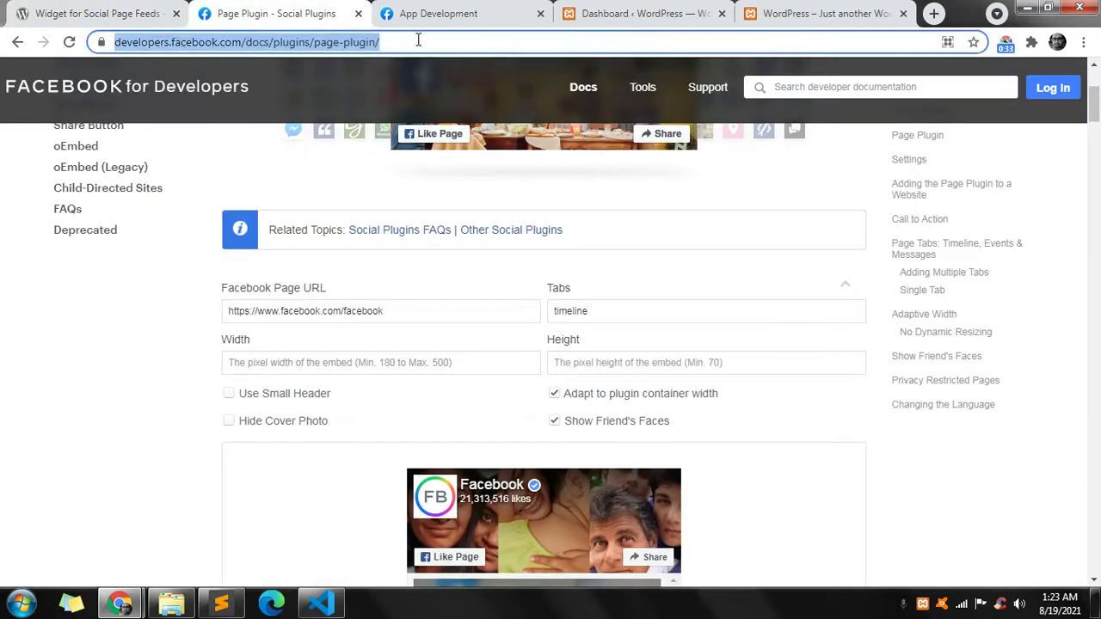
key(Return)
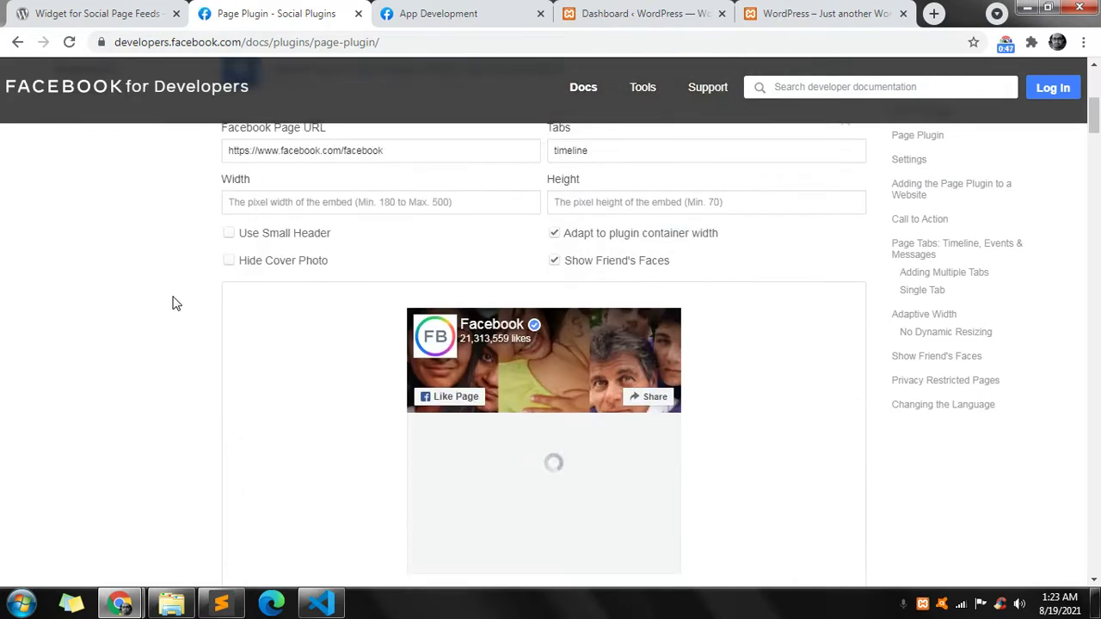
double_click(358, 310)
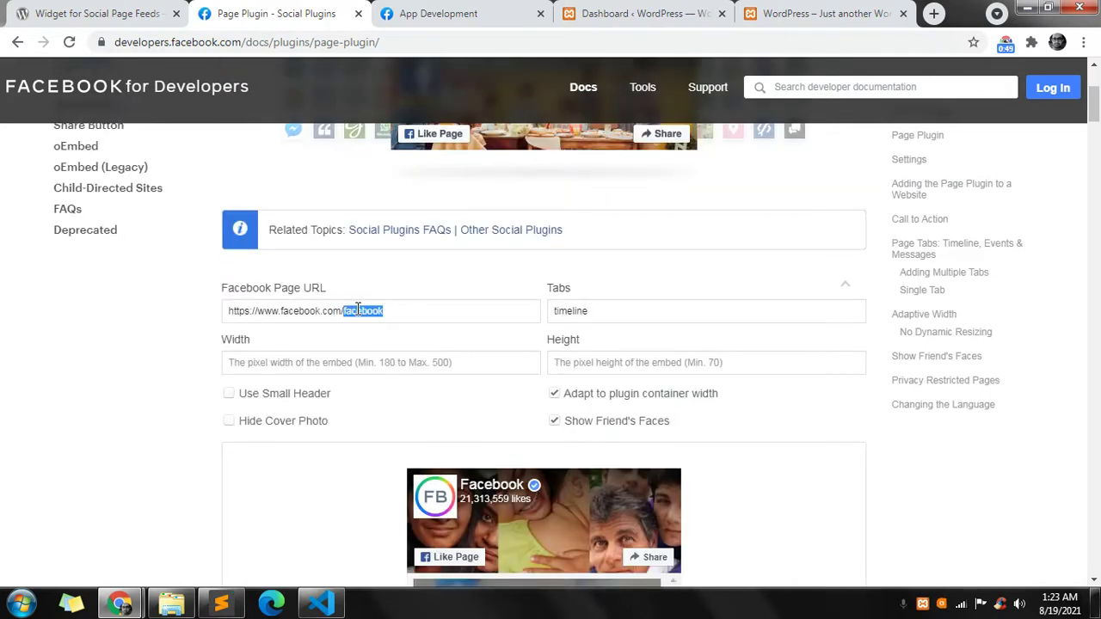
text(youtube)
click(138, 451)
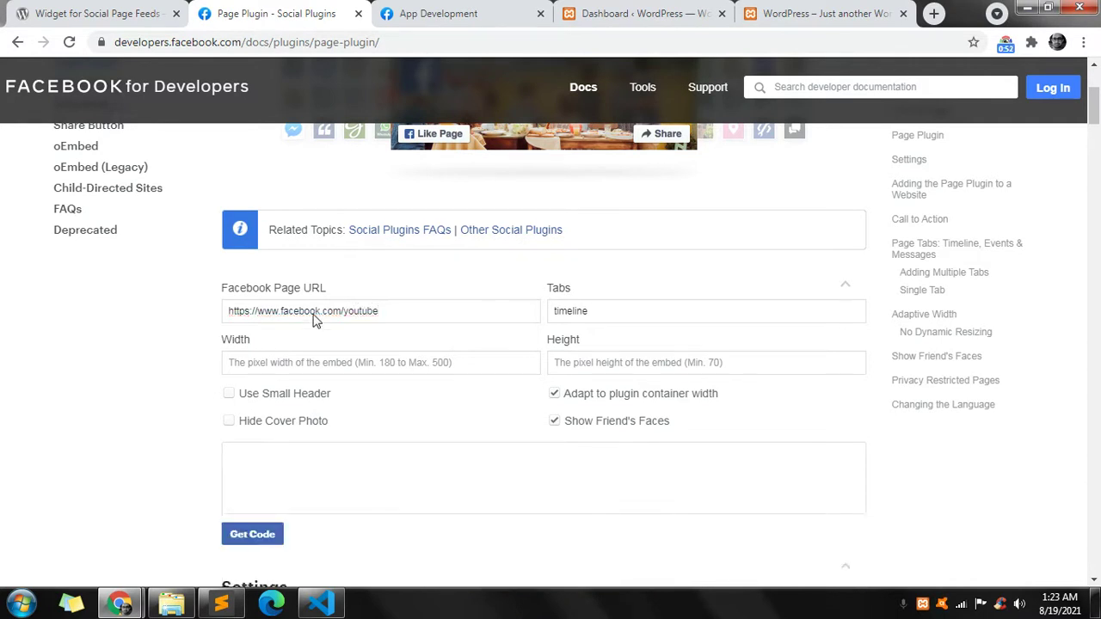
scroll(160, 395, down, 3)
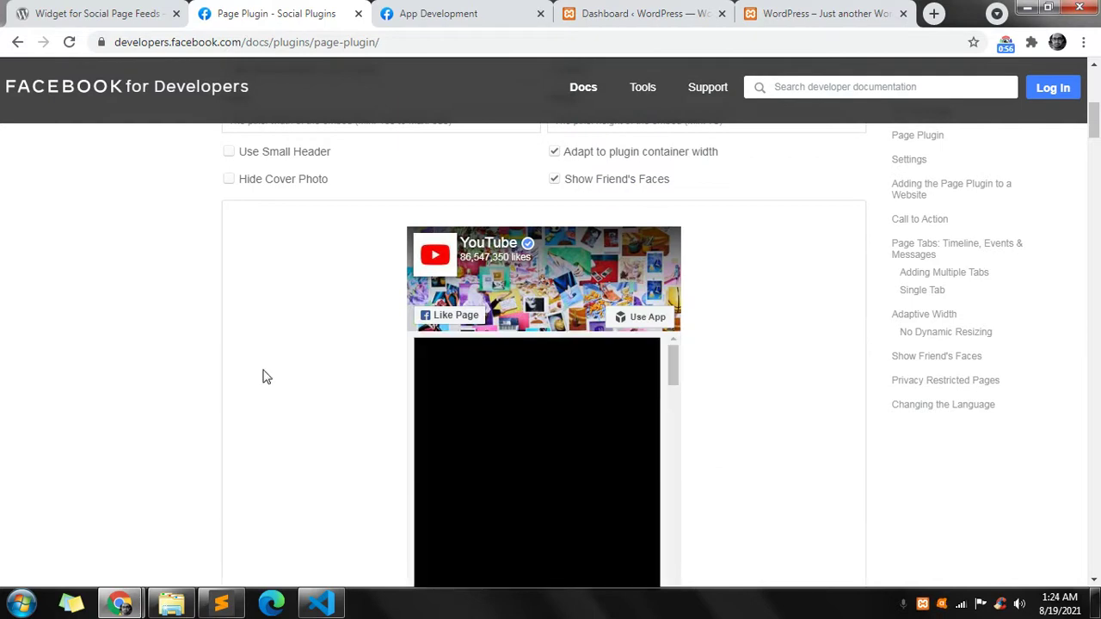
scroll(263, 377, up, 2)
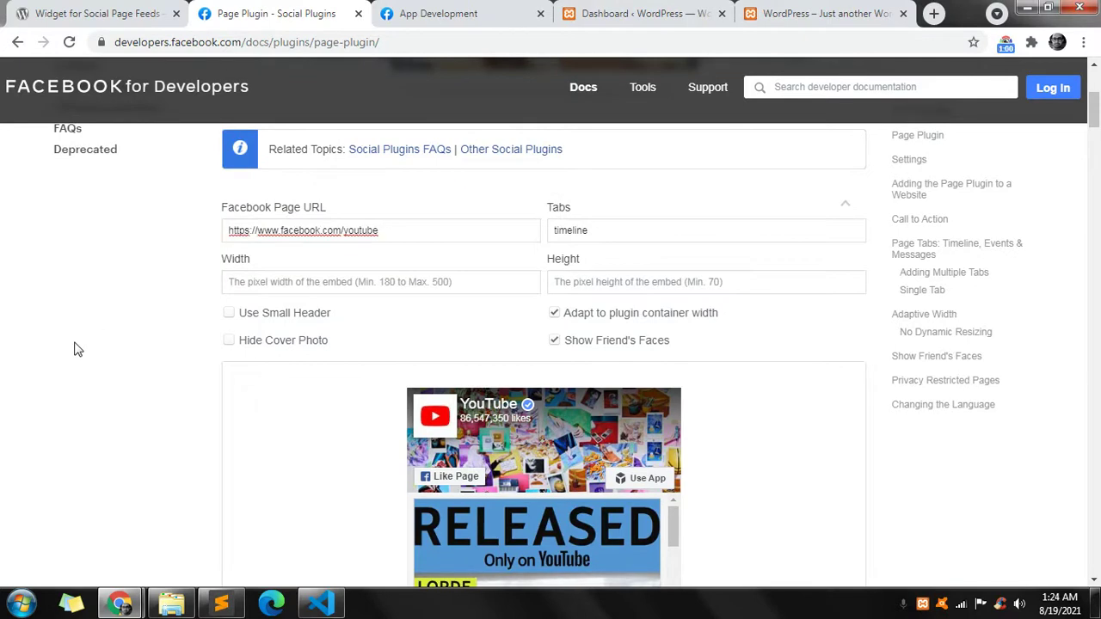
scroll(74, 348, up, 1)
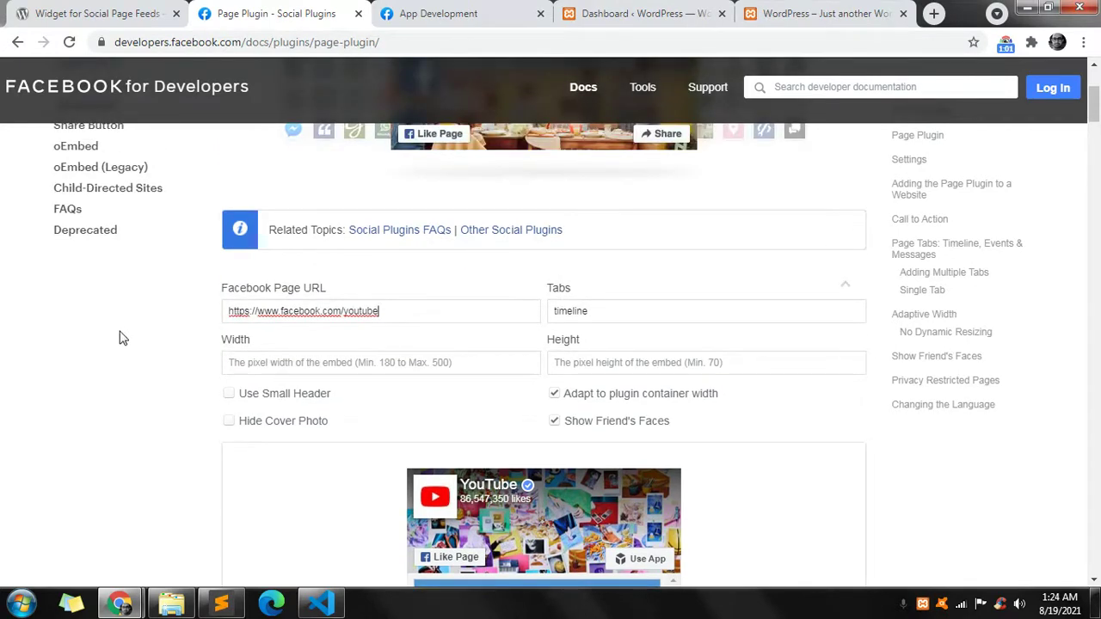
Review the Page Plugin configurator and the YouTube timeline preview
double_click(281, 288)
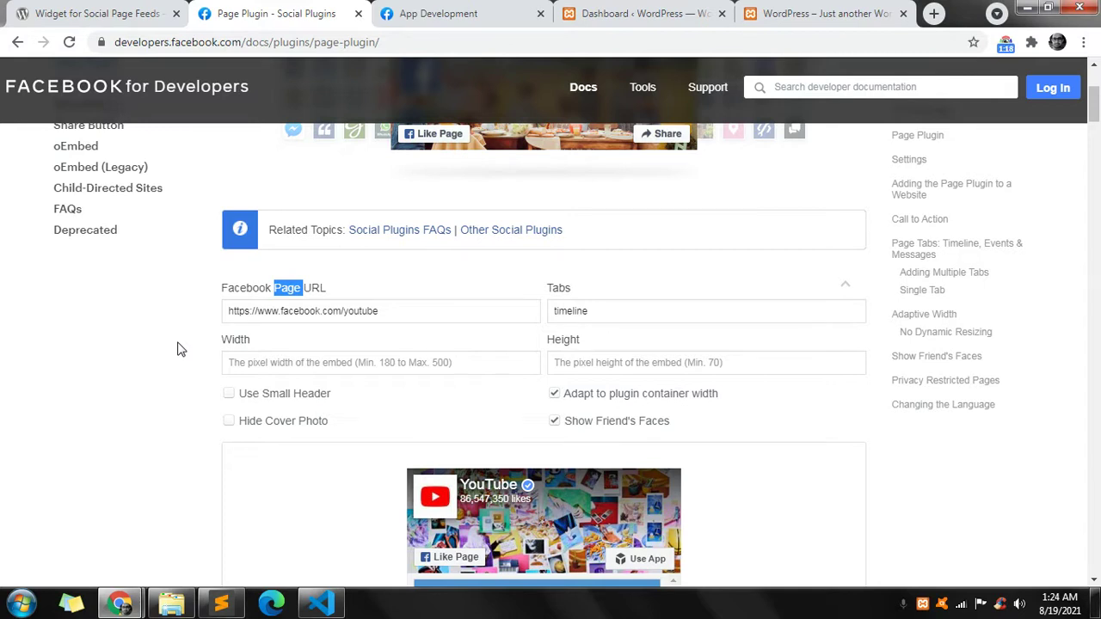
scroll(181, 350, down, 1)
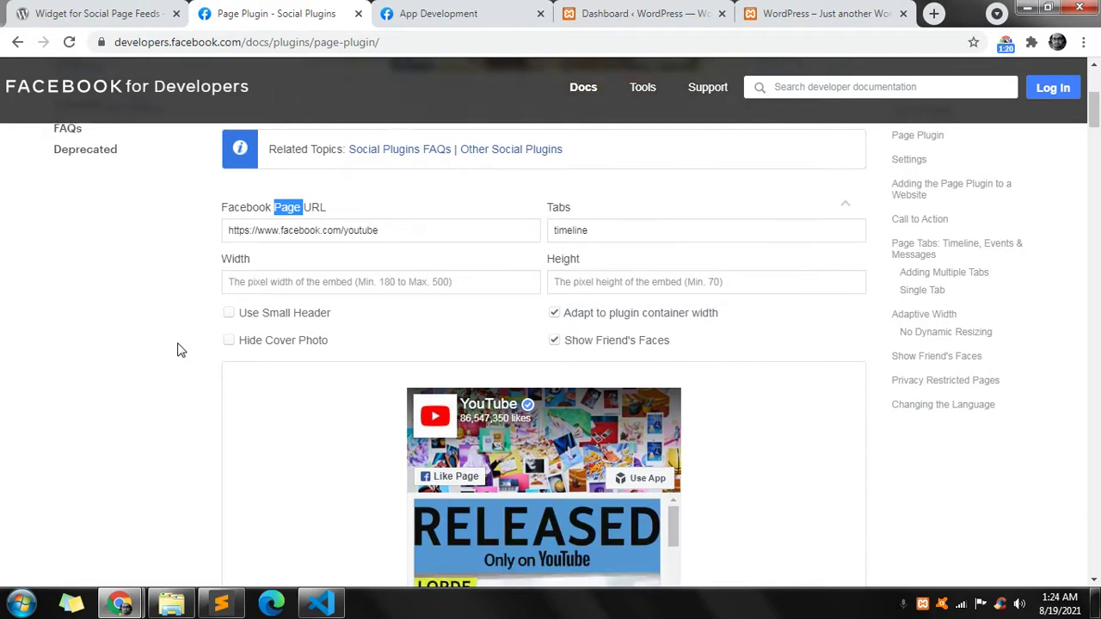
scroll(181, 349, up, 2)
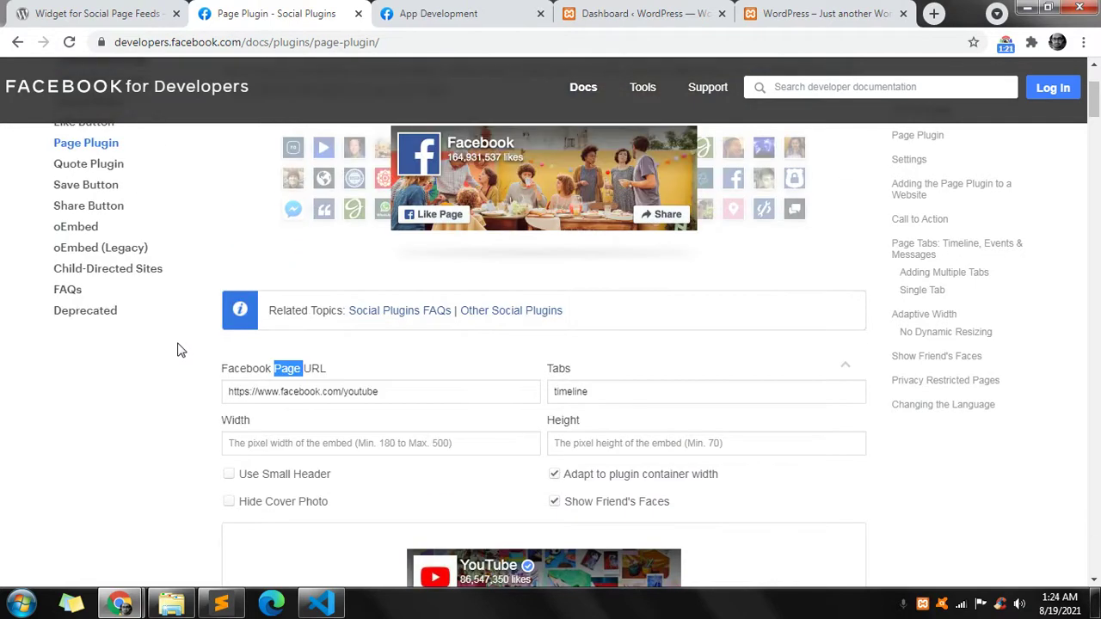
click(86, 10)
click(217, 10)
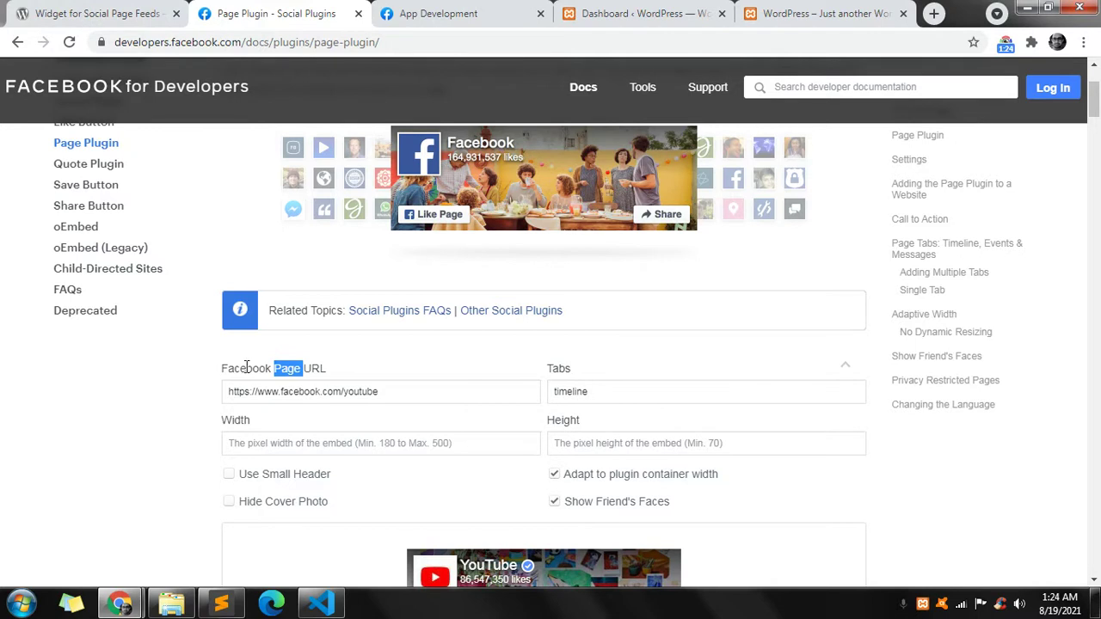
click(158, 426)
scroll(158, 427, down, 2)
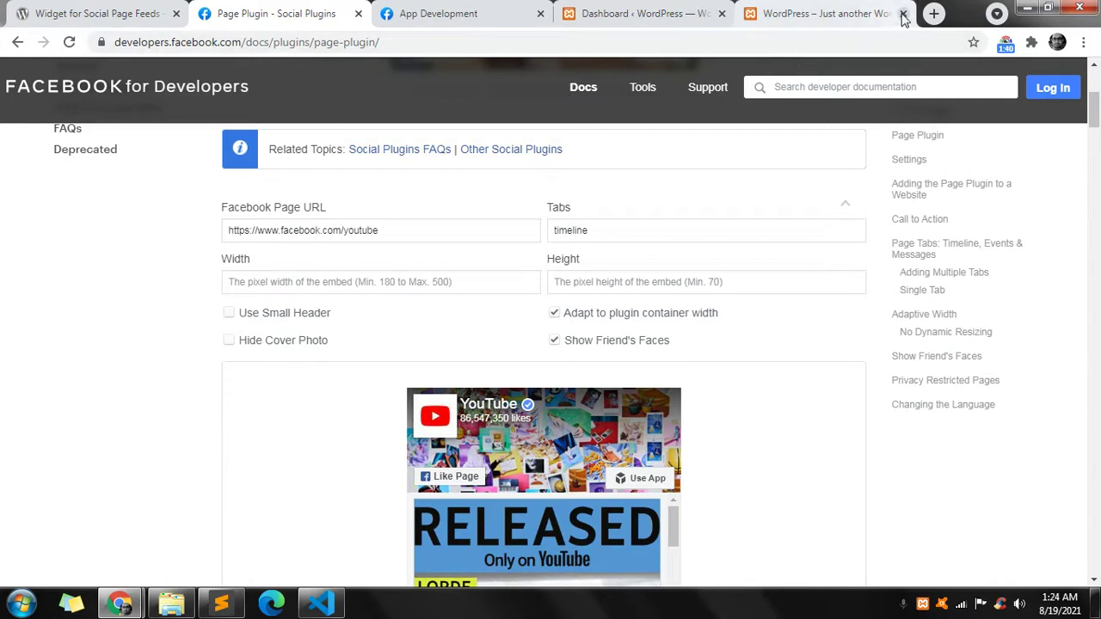
Search plugins for 'facebook page feed', then install and activate Widget for Social Page Feeds
click(593, 23)
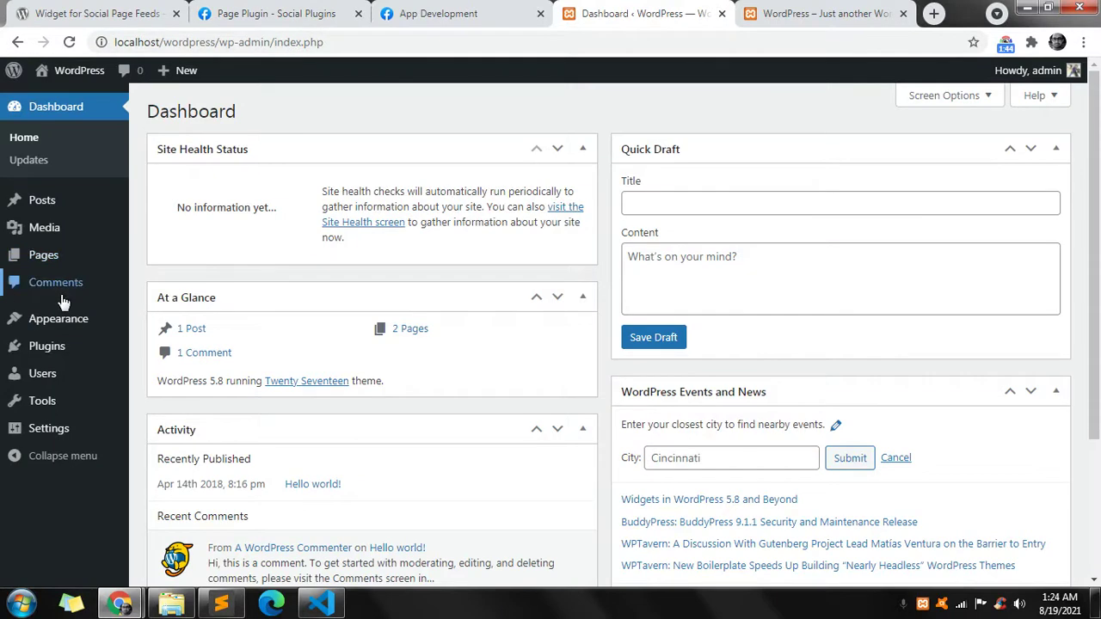
mouse_move(60, 318)
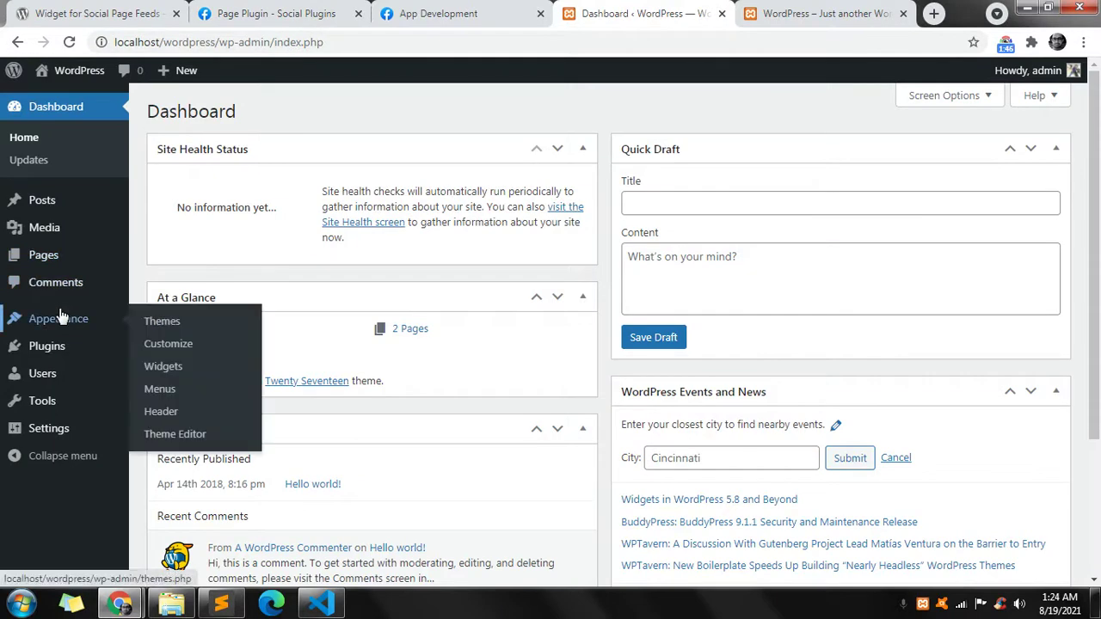
click(172, 375)
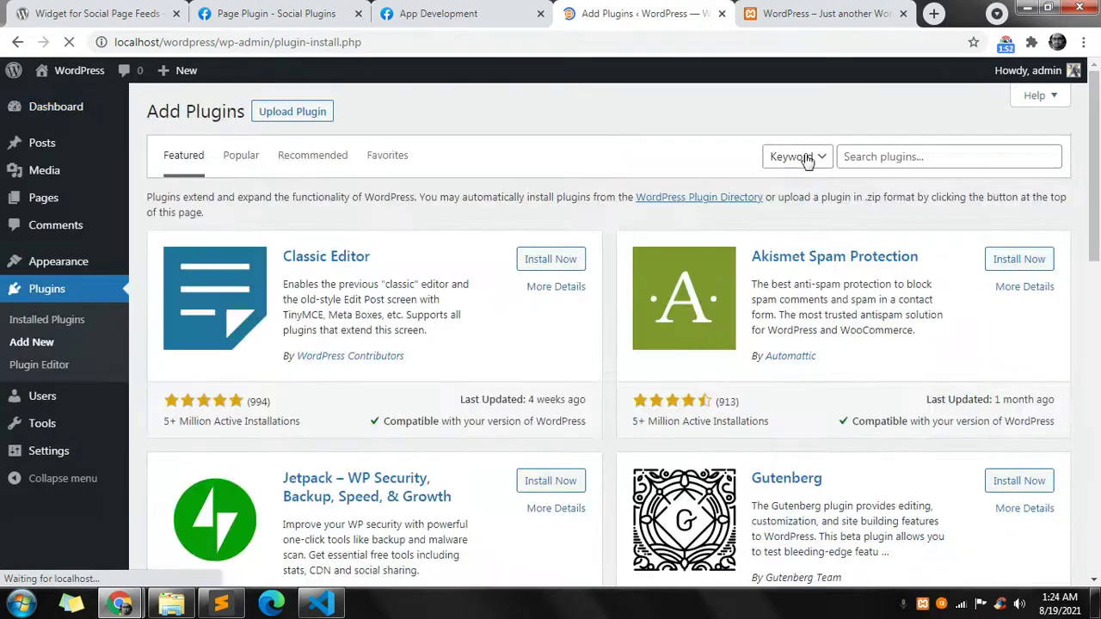
click(865, 157)
click(861, 219)
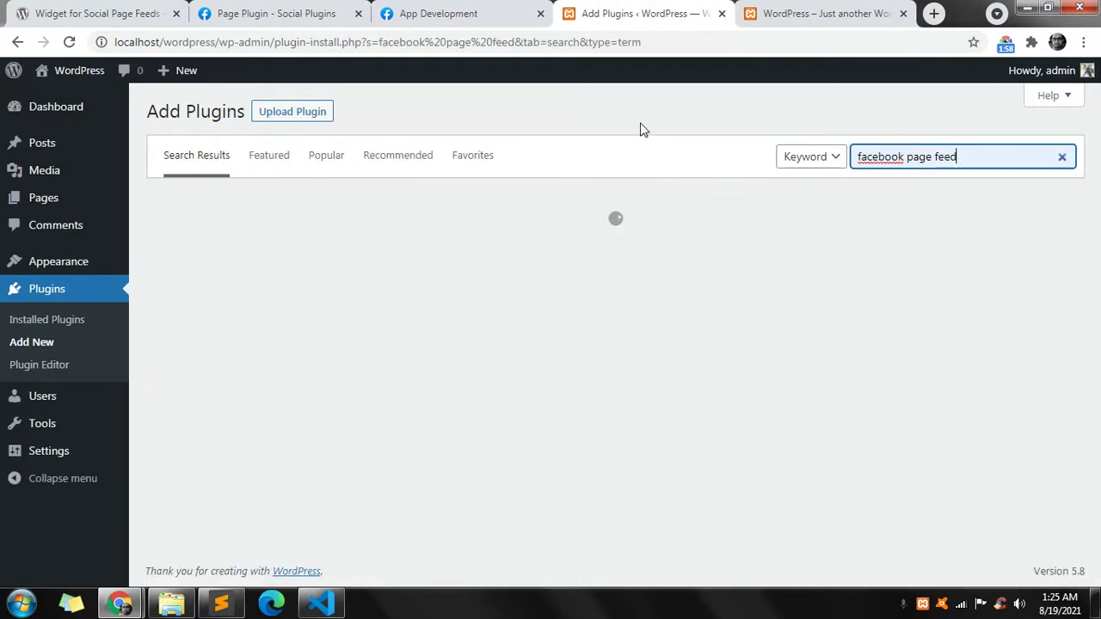
scroll(644, 129, down, 5)
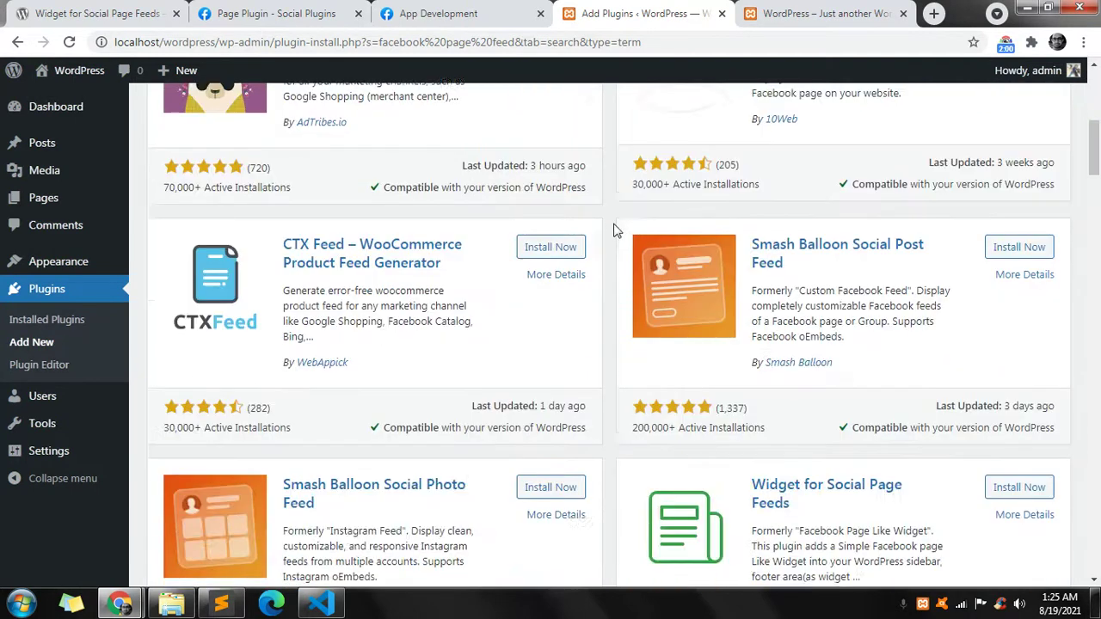
scroll(613, 230, down, 3)
click(1001, 243)
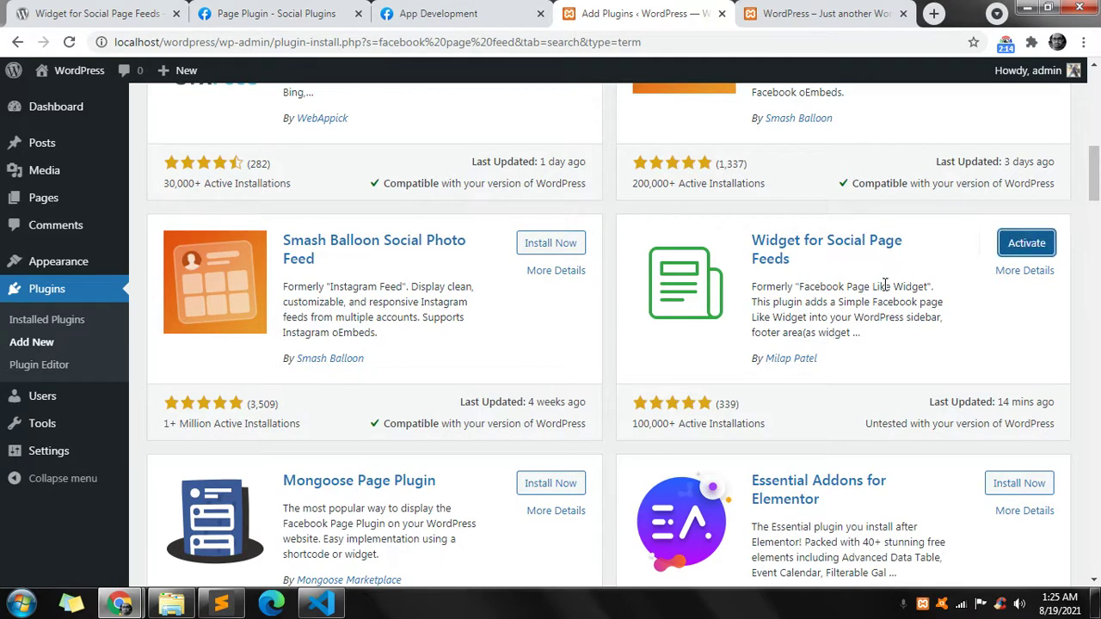
click(1024, 244)
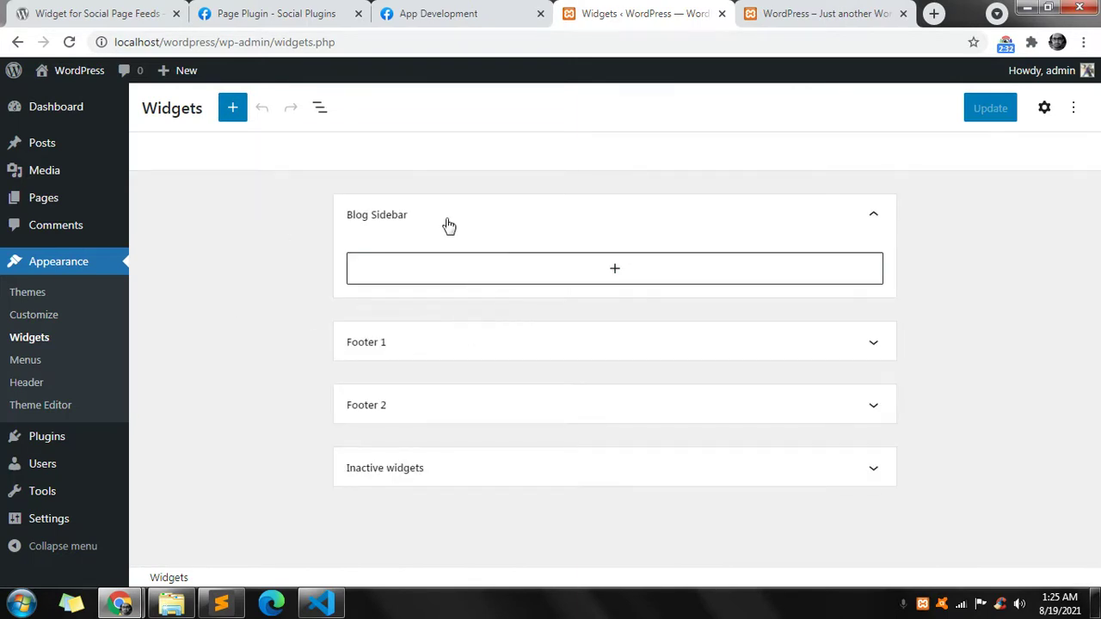
Add a Facebook Page Like Widget block to the Blog Sidebar and check its programming.info page URL
click(613, 268)
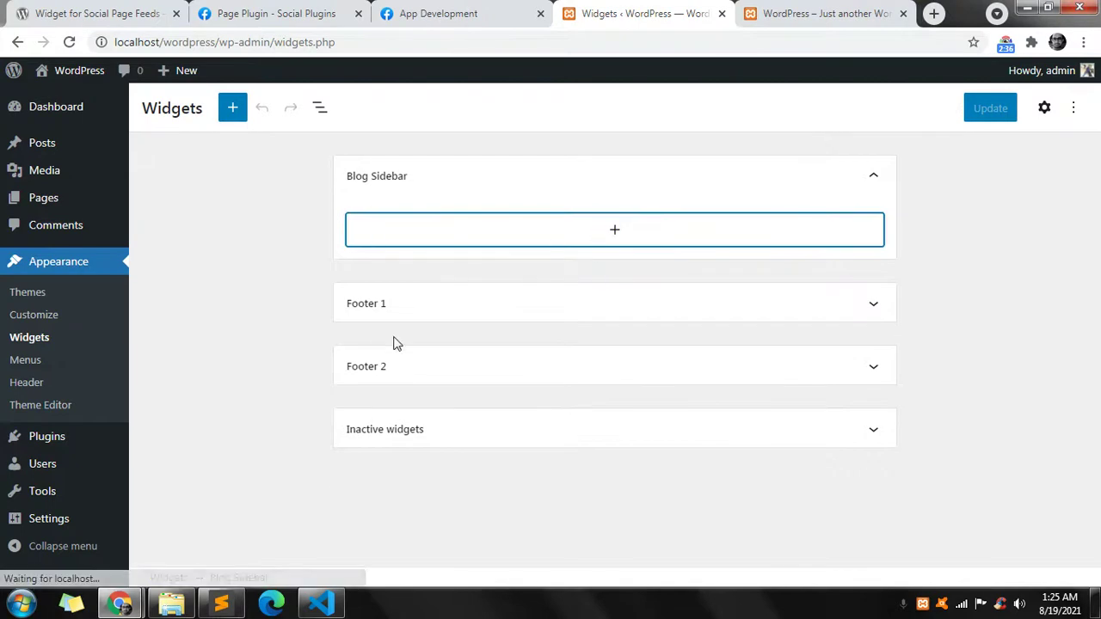
click(613, 244)
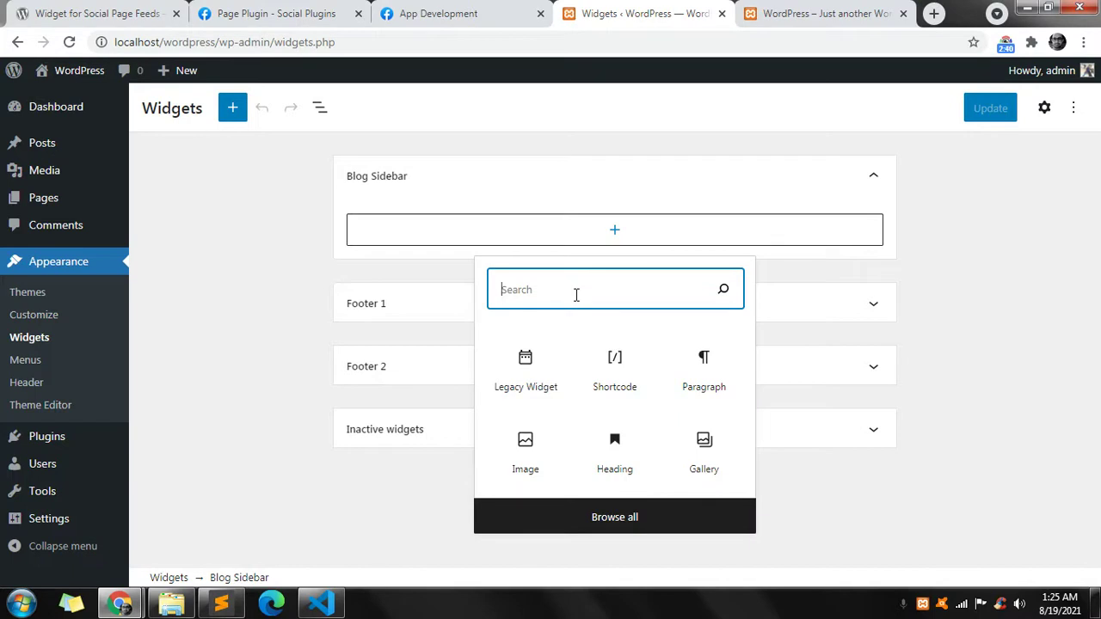
text(fac)
click(531, 385)
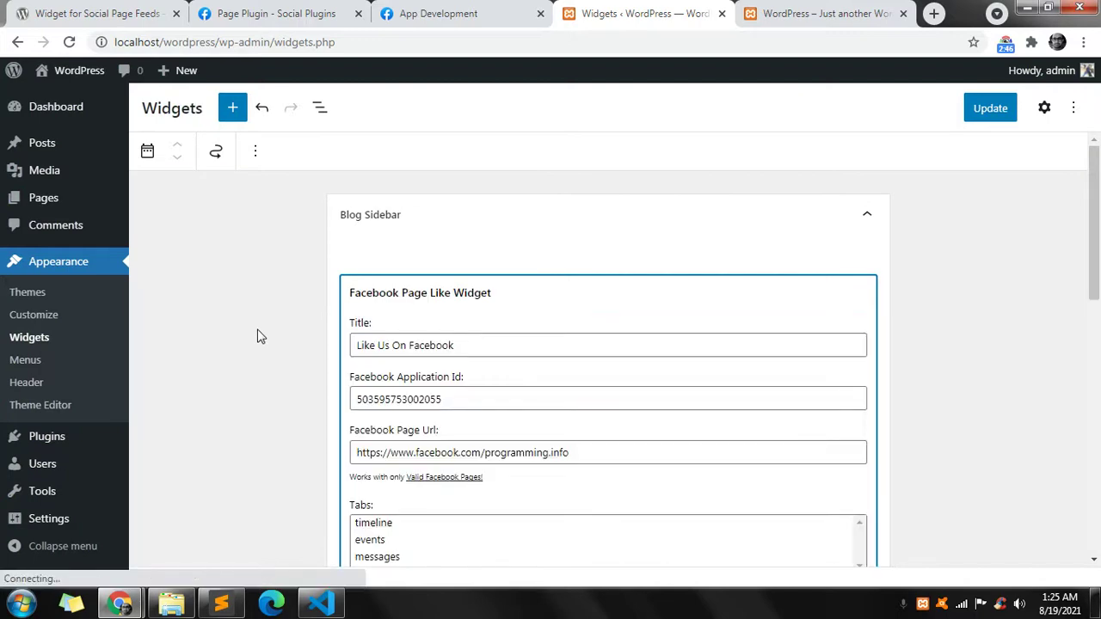
scroll(256, 336, down, 1)
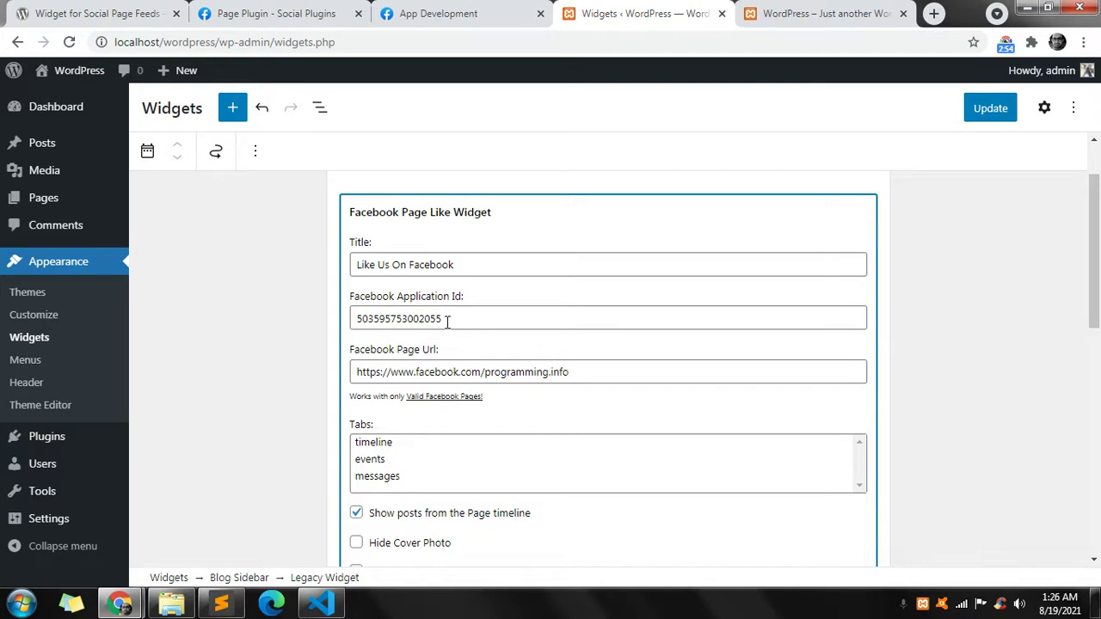
drag(577, 375, 484, 372)
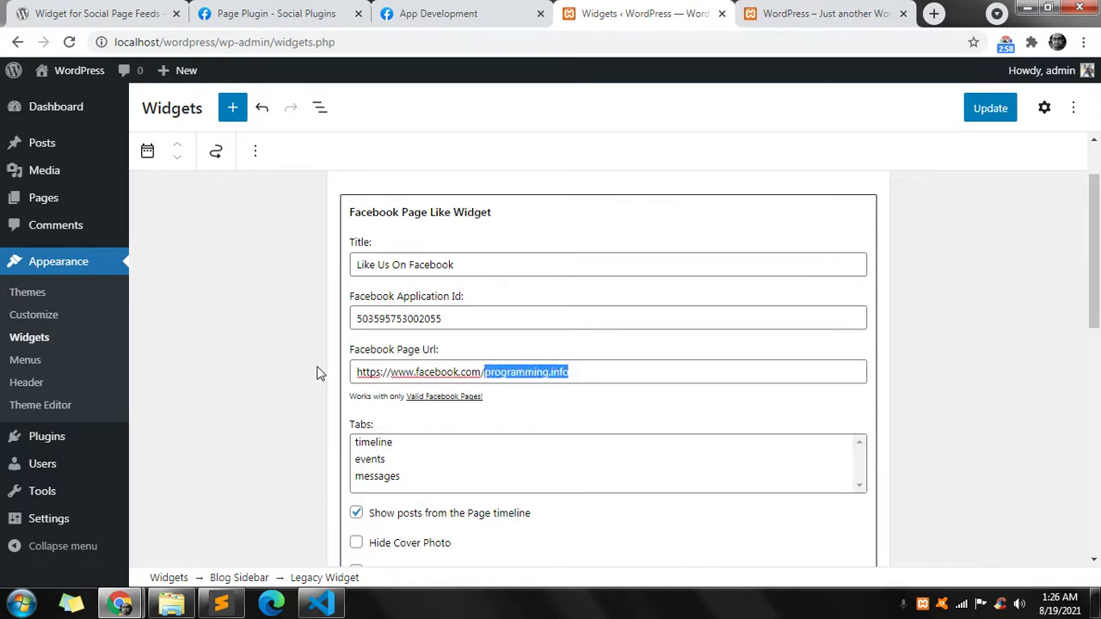
scroll(312, 375, down, 1)
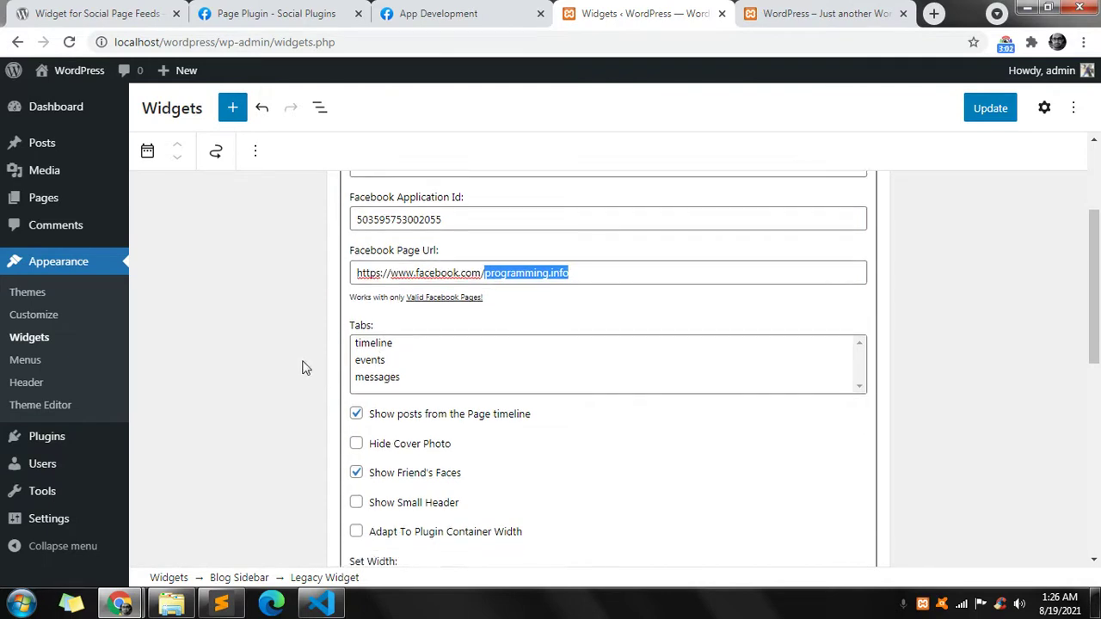
scroll(303, 367, down, 1)
scroll(353, 344, down, 1)
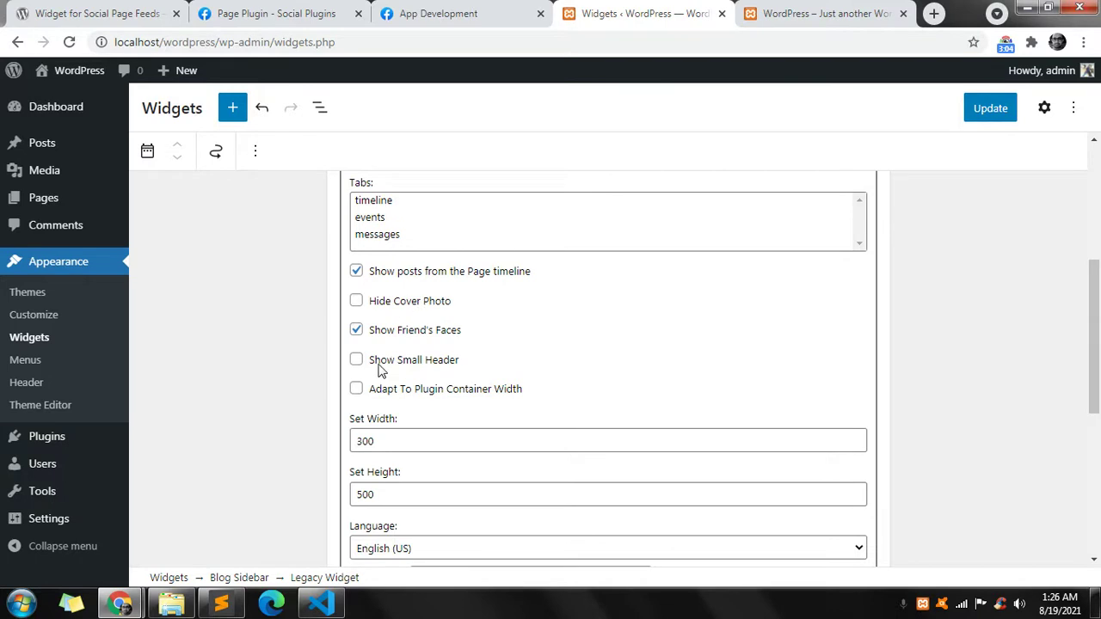
scroll(287, 453, up, 3)
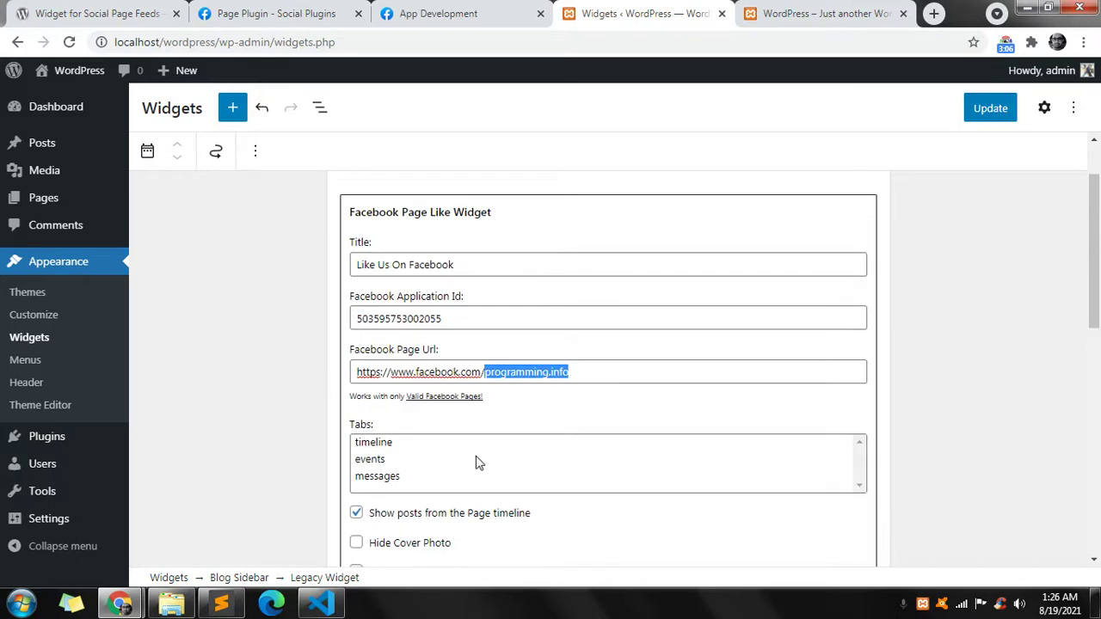
Select the timeline, events and messages tabs for the widget and save with Update
click(360, 442)
scroll(360, 442, down, 1)
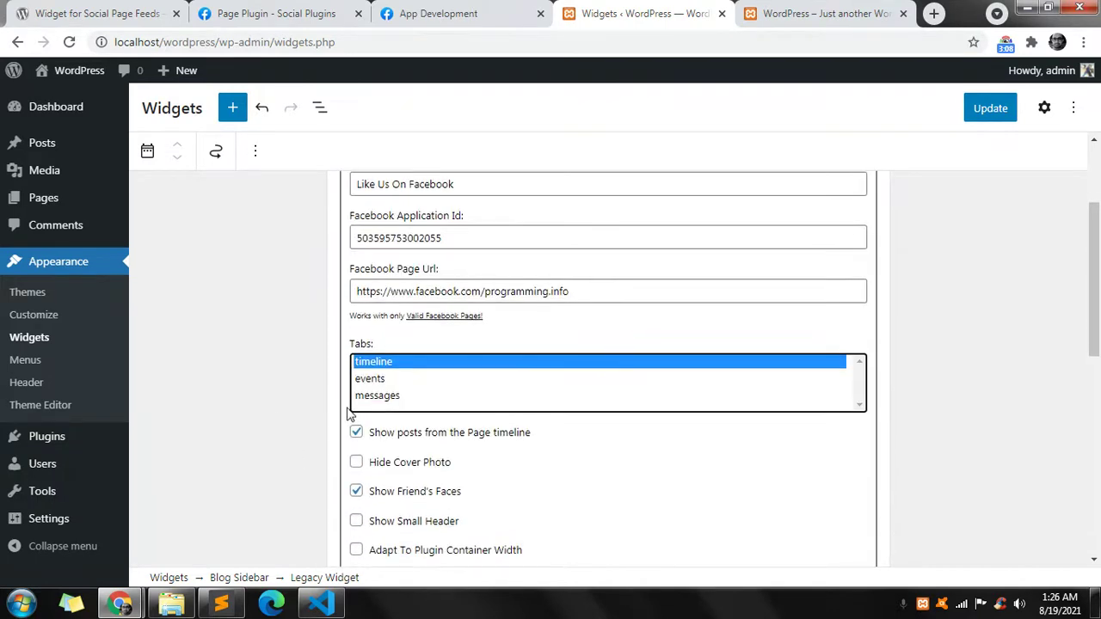
ctrl+click(371, 379)
ctrl+click(372, 395)
scroll(328, 406, down, 3)
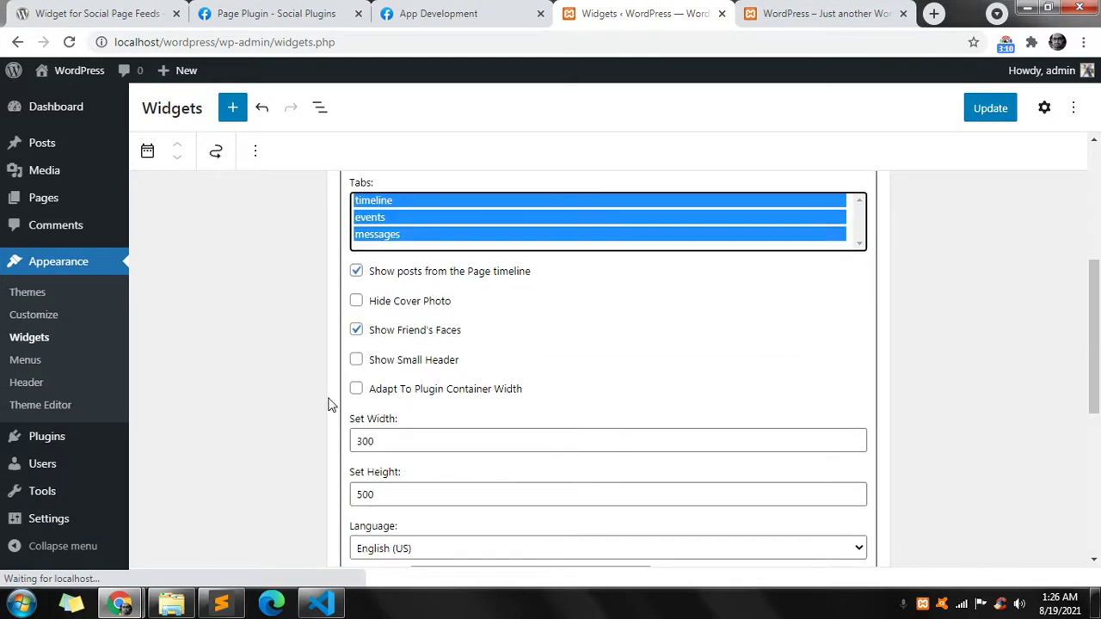
scroll(322, 396, down, 3)
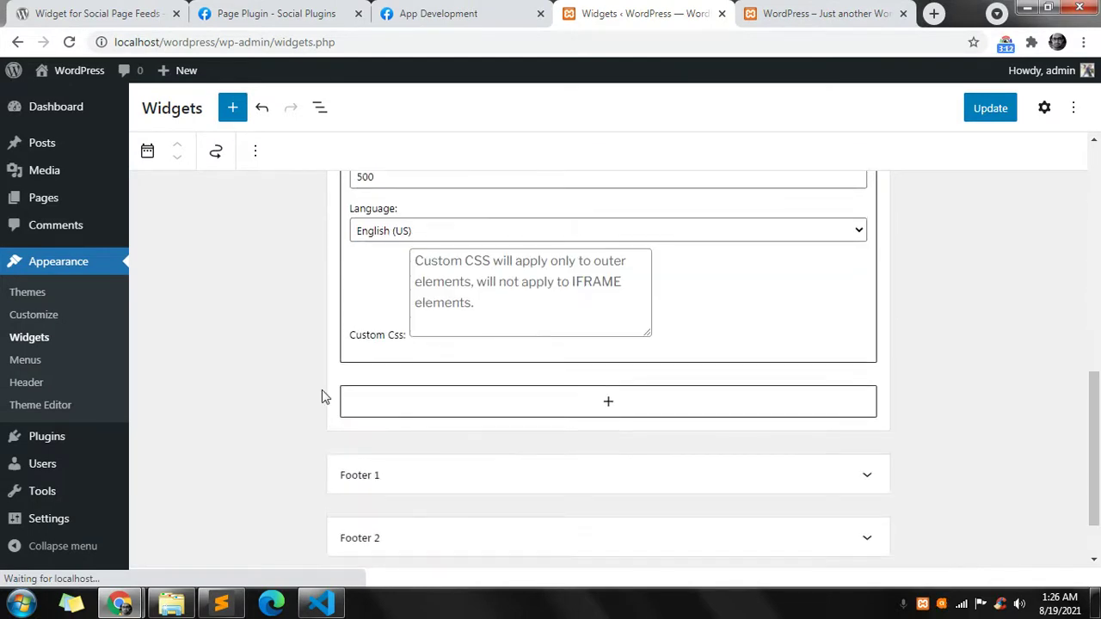
scroll(321, 396, up, 6)
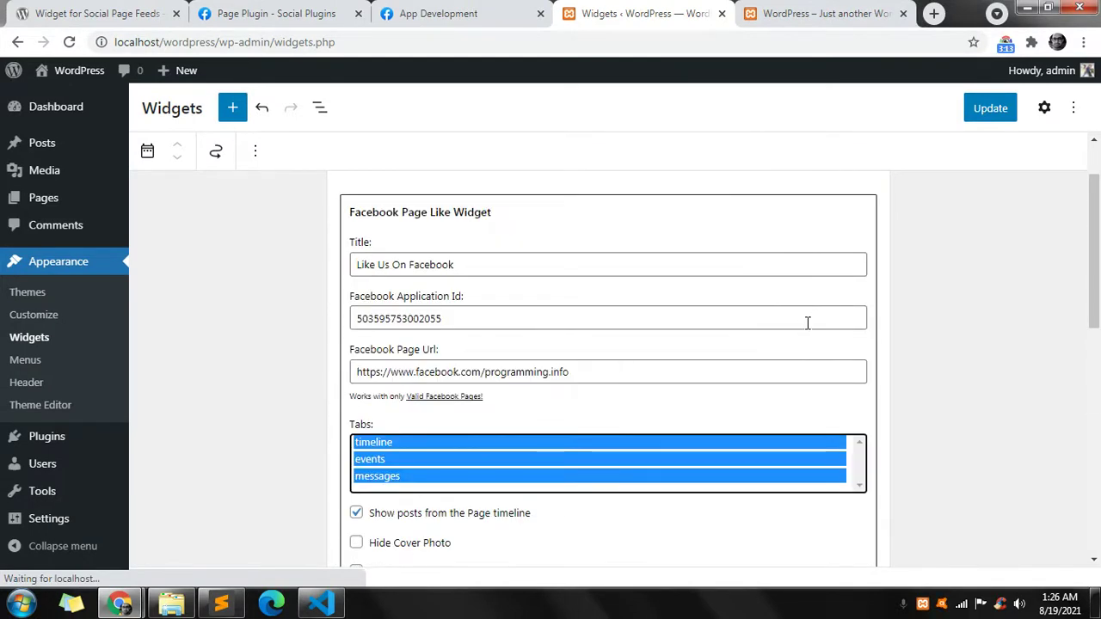
click(976, 113)
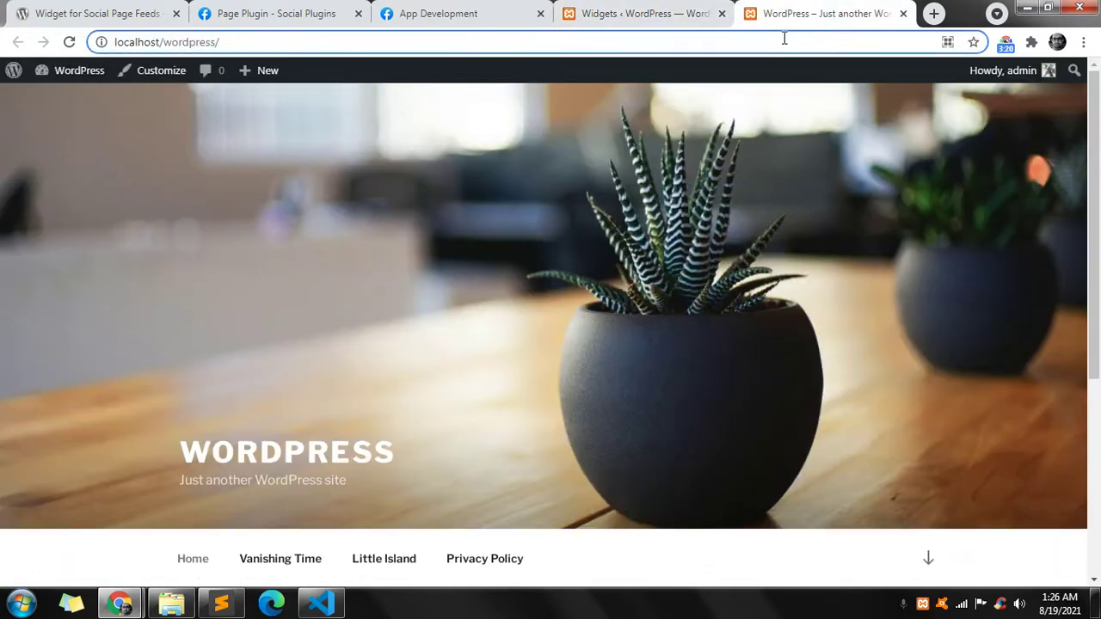
Reload the front page and find the 'Like Us On Facebook' sidebar widget
key(Return)
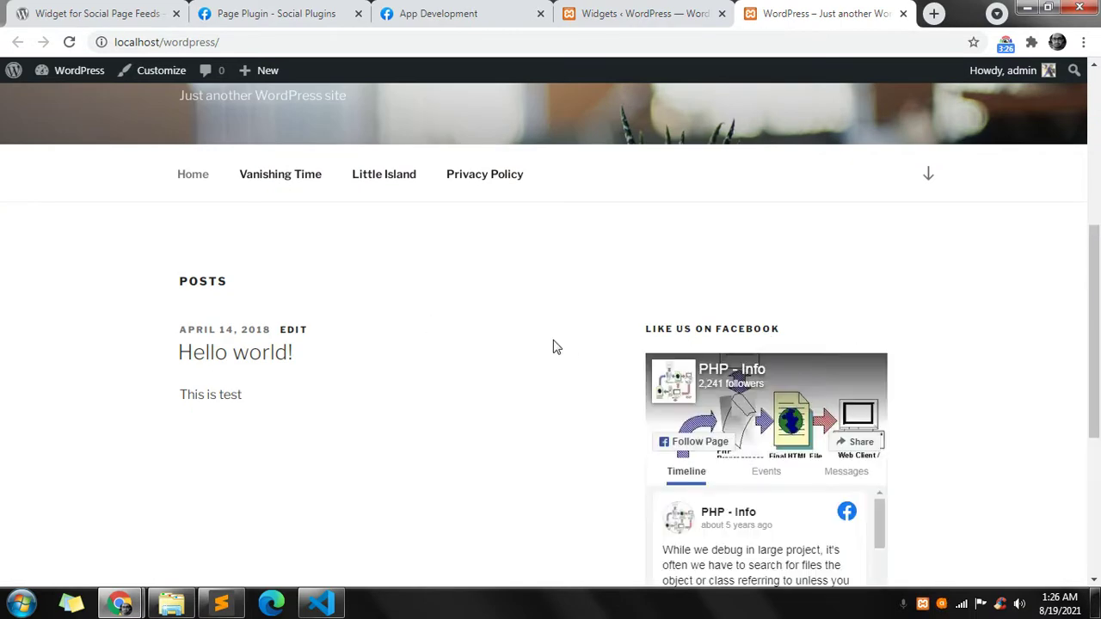
scroll(531, 346, down, 1)
scroll(531, 347, down, 2)
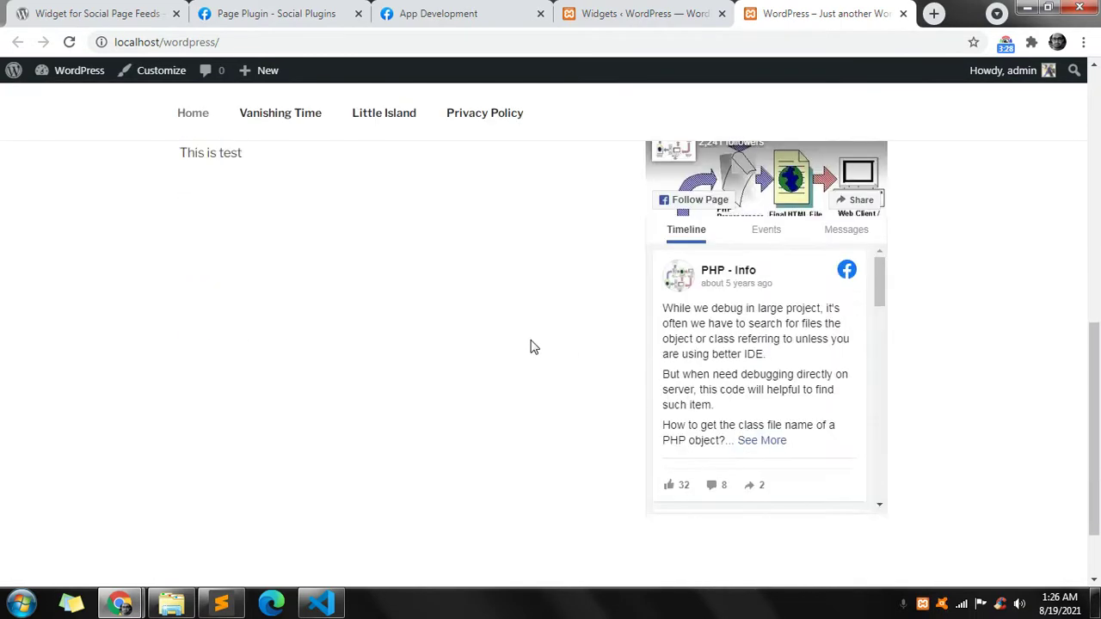
scroll(531, 347, up, 1)
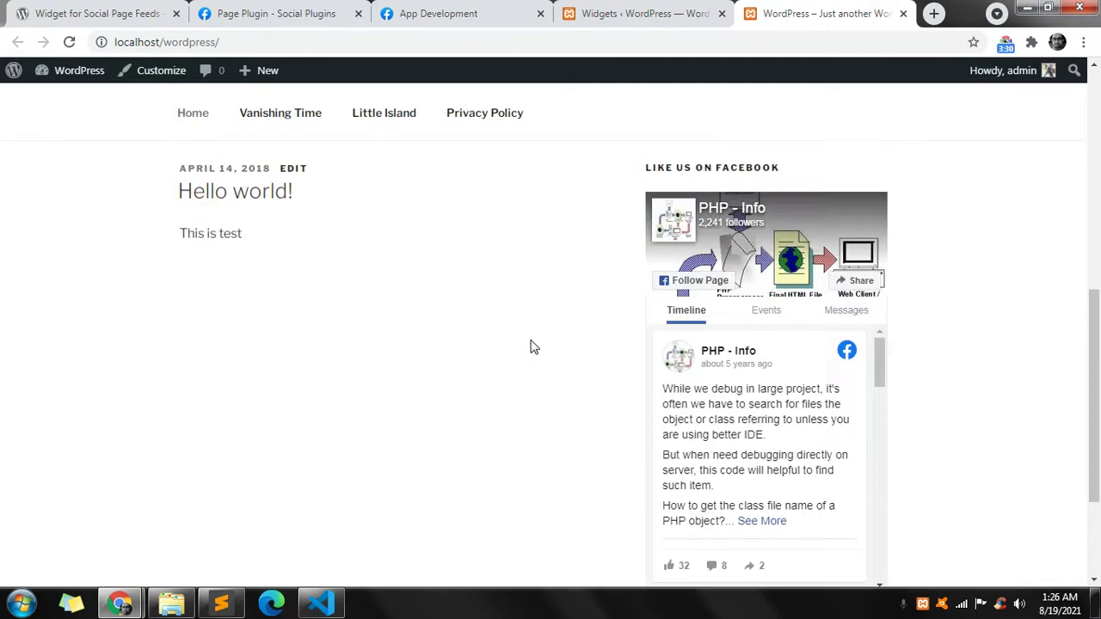
triple_click(680, 169)
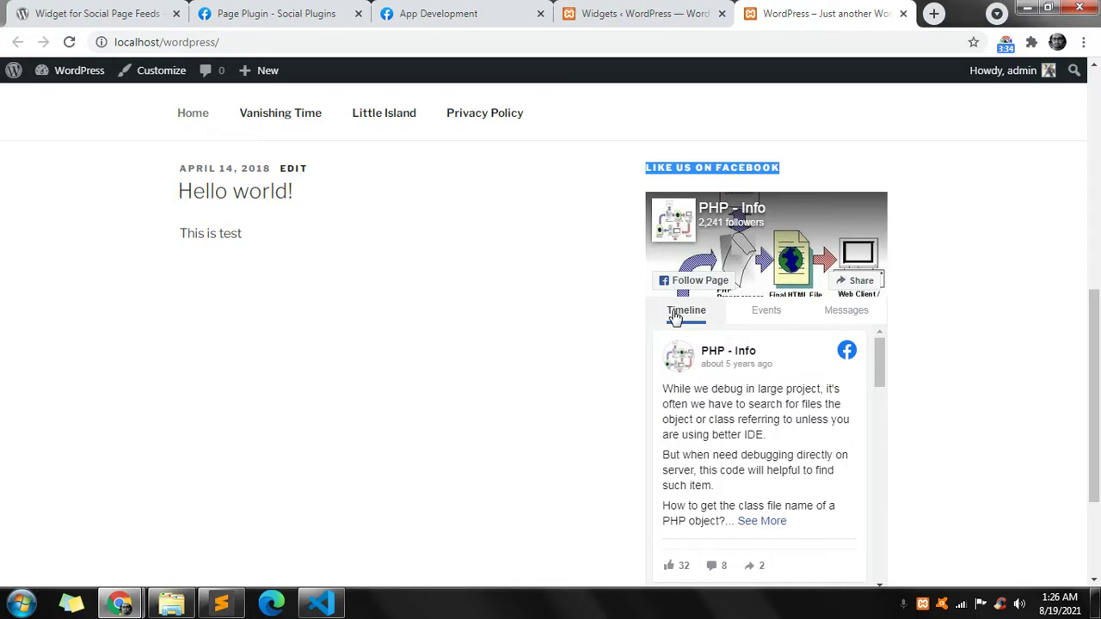
Try the widget's Events, Messages and Timeline tabs, then return to the Widgets page
click(765, 321)
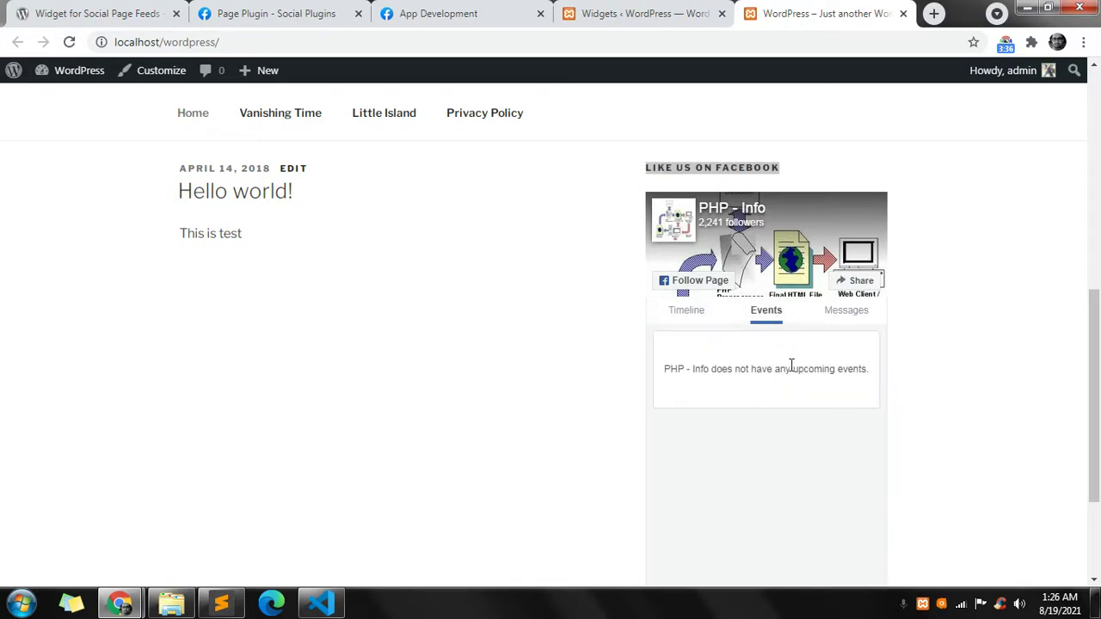
click(849, 311)
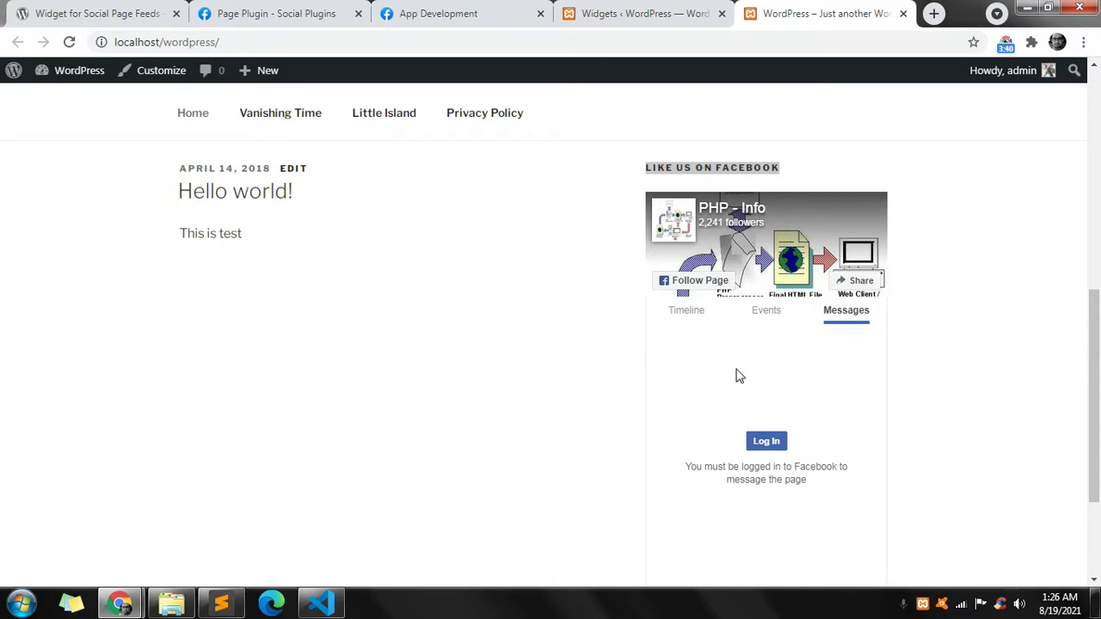
click(675, 311)
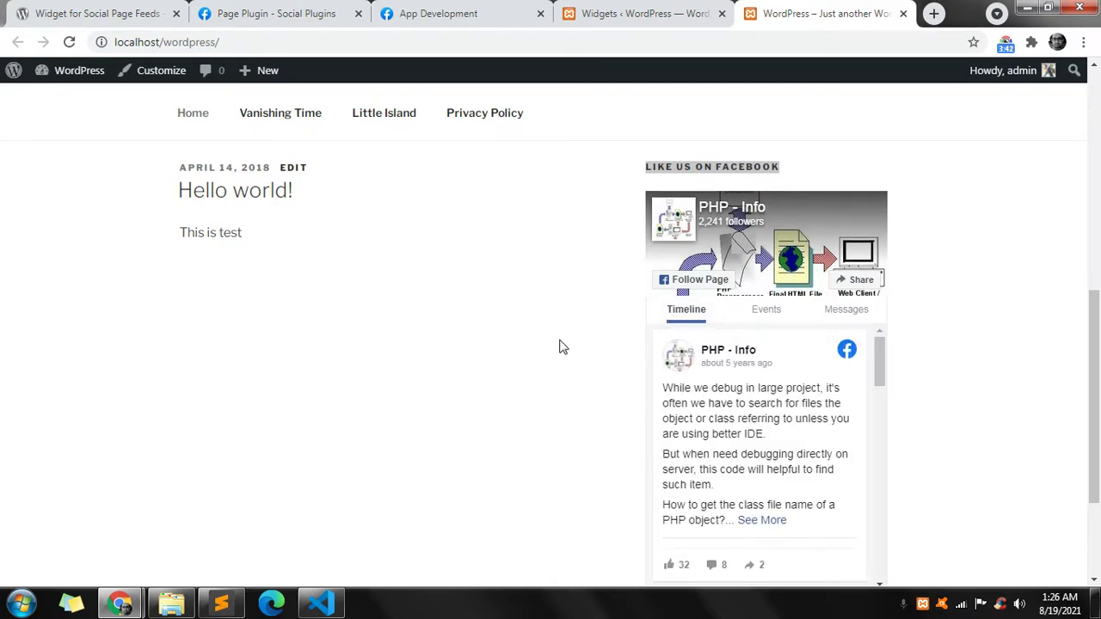
scroll(560, 347, down, 1)
scroll(762, 343, down, 2)
scroll(761, 343, down, 4)
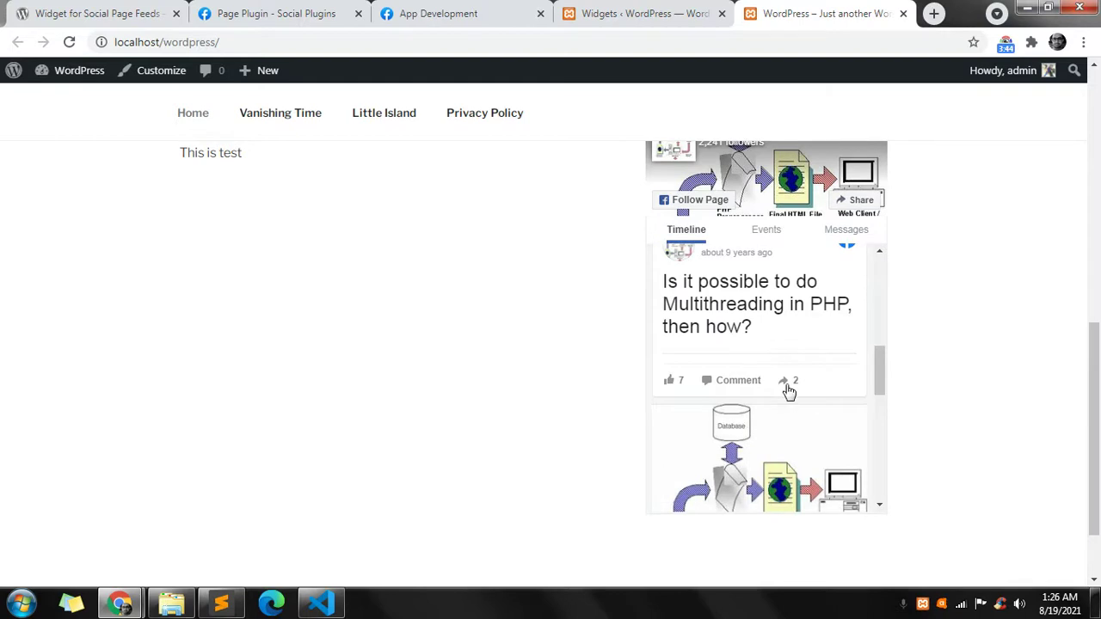
scroll(786, 388, up, 6)
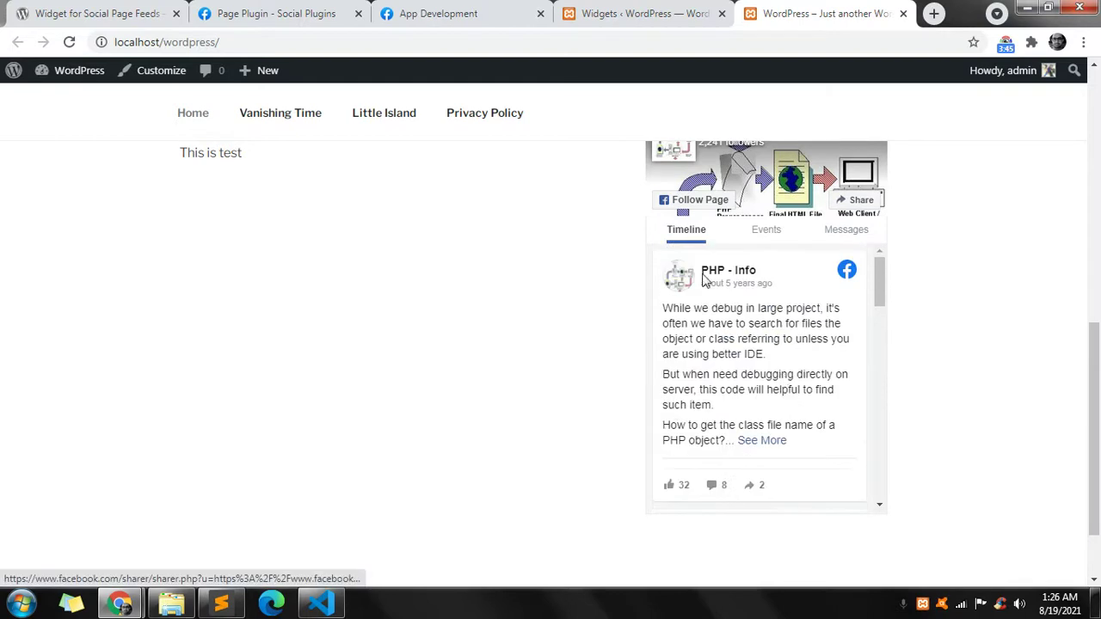
click(611, 19)
scroll(294, 365, down, 1)
scroll(294, 363, down, 3)
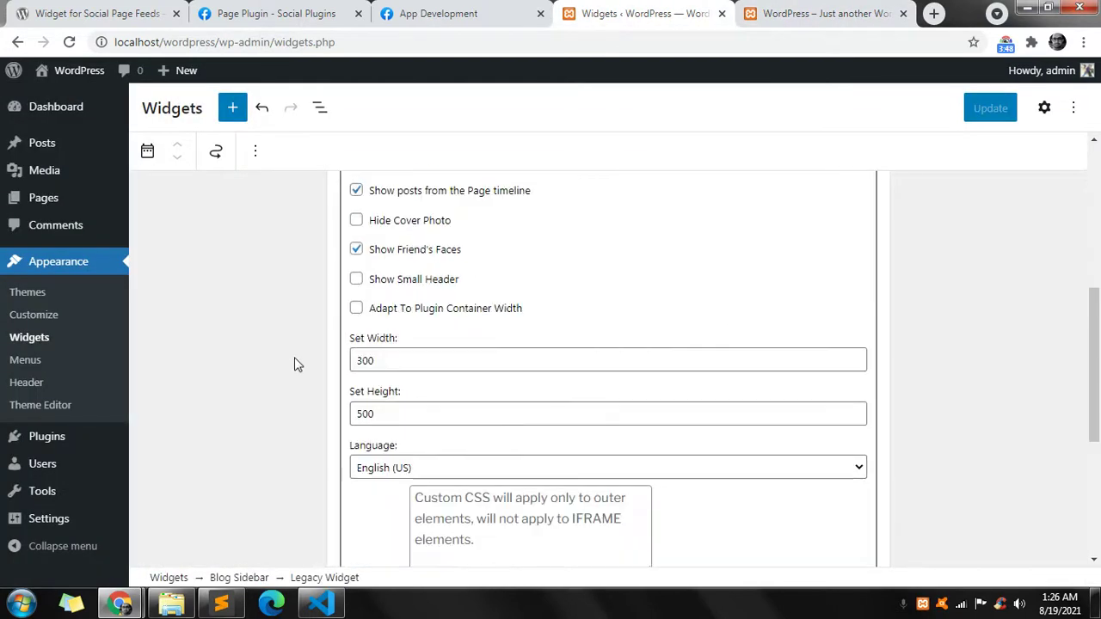
Change the Facebook widget's Language from English (US) to Russian
click(385, 467)
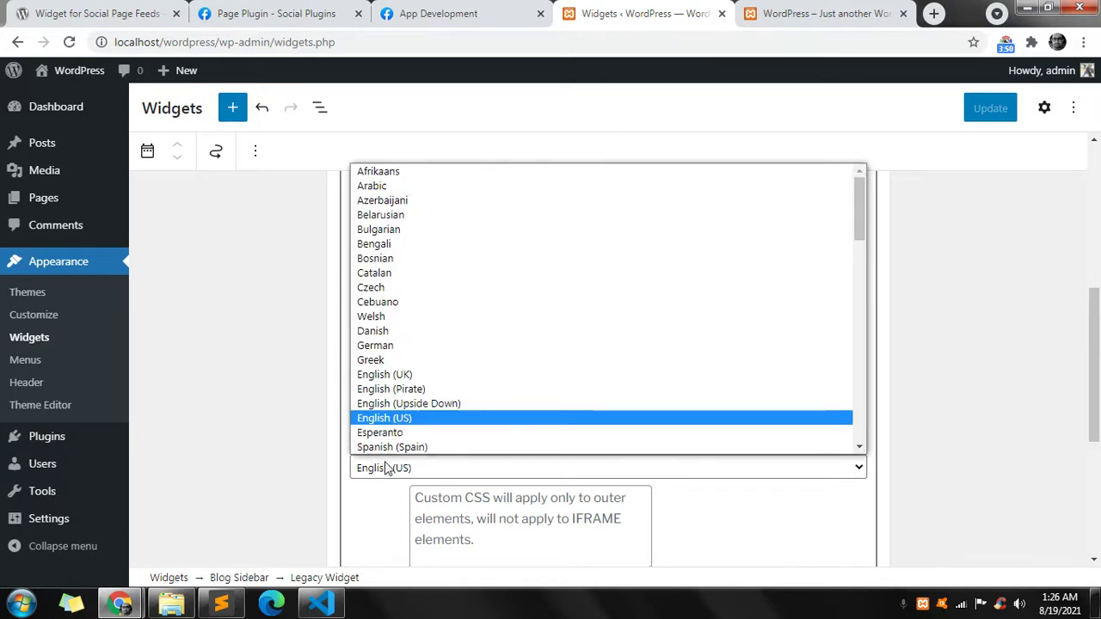
scroll(396, 323, down, 5)
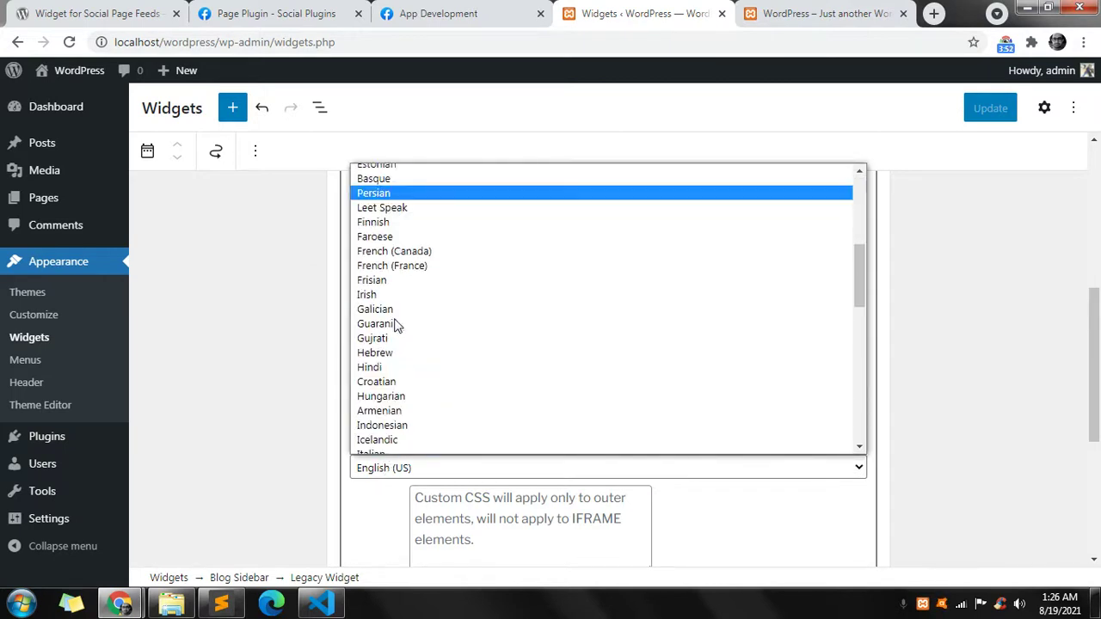
scroll(395, 323, down, 10)
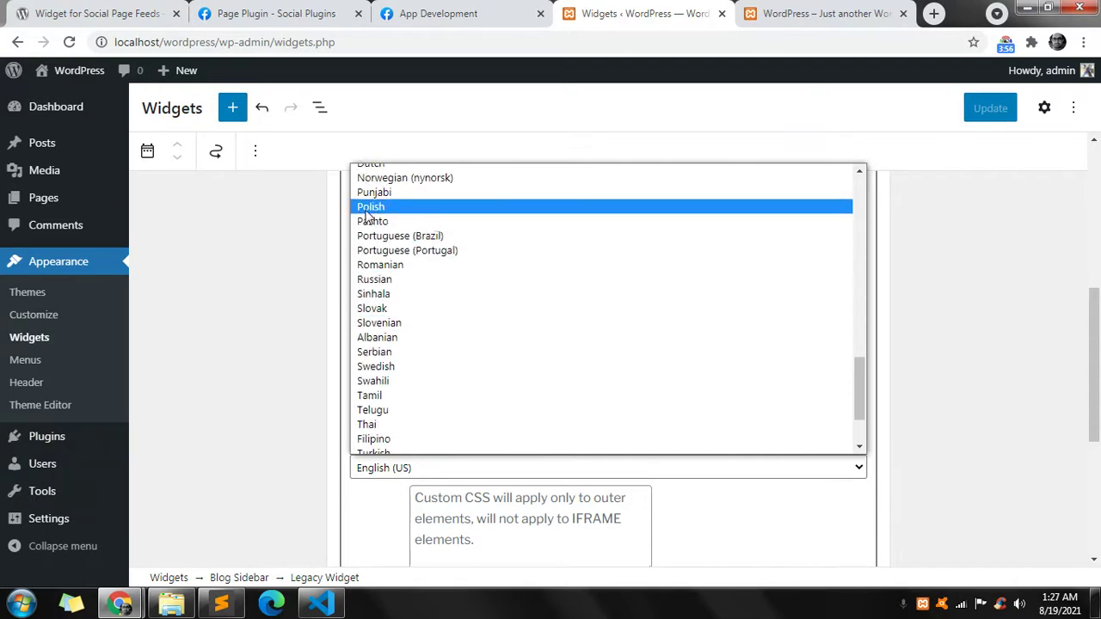
click(406, 280)
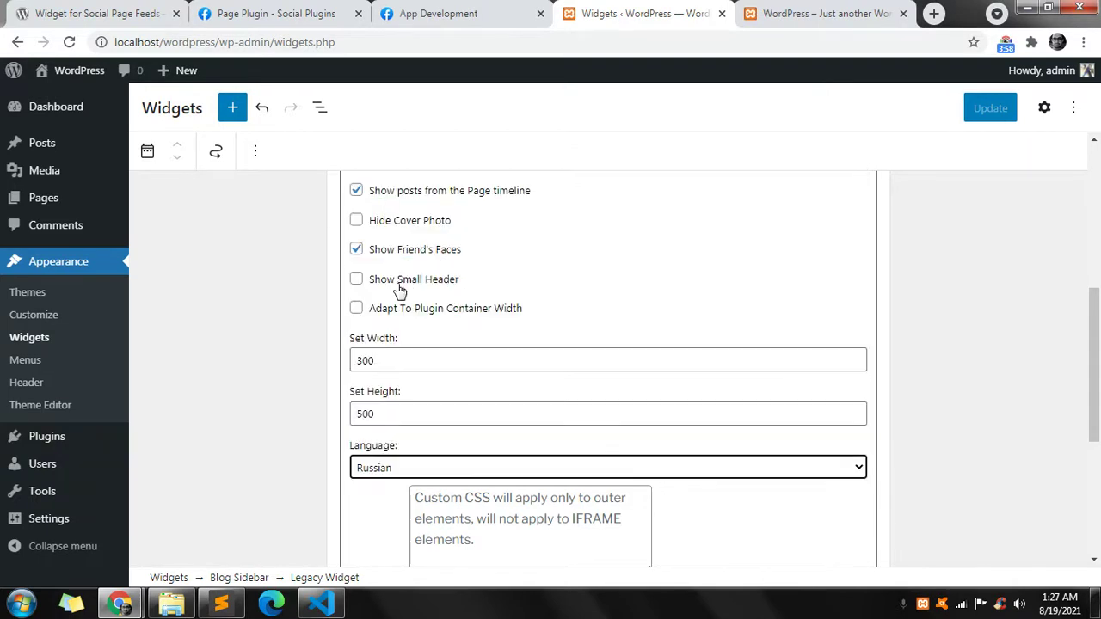
Save the Russian language setting and reload the front page to see the translated widget
click(287, 376)
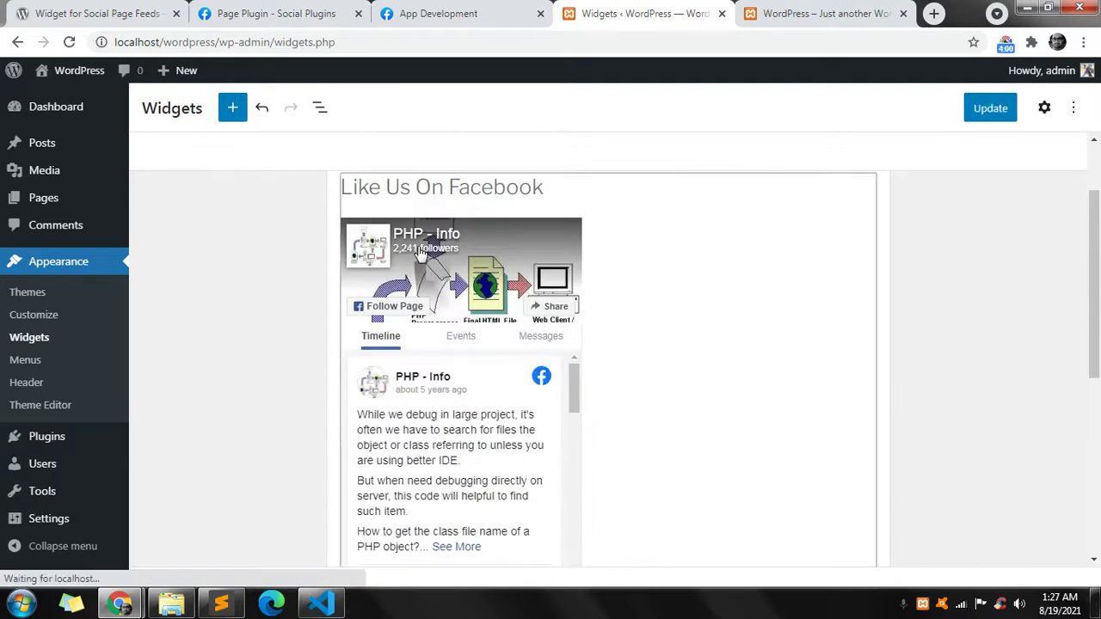
click(983, 115)
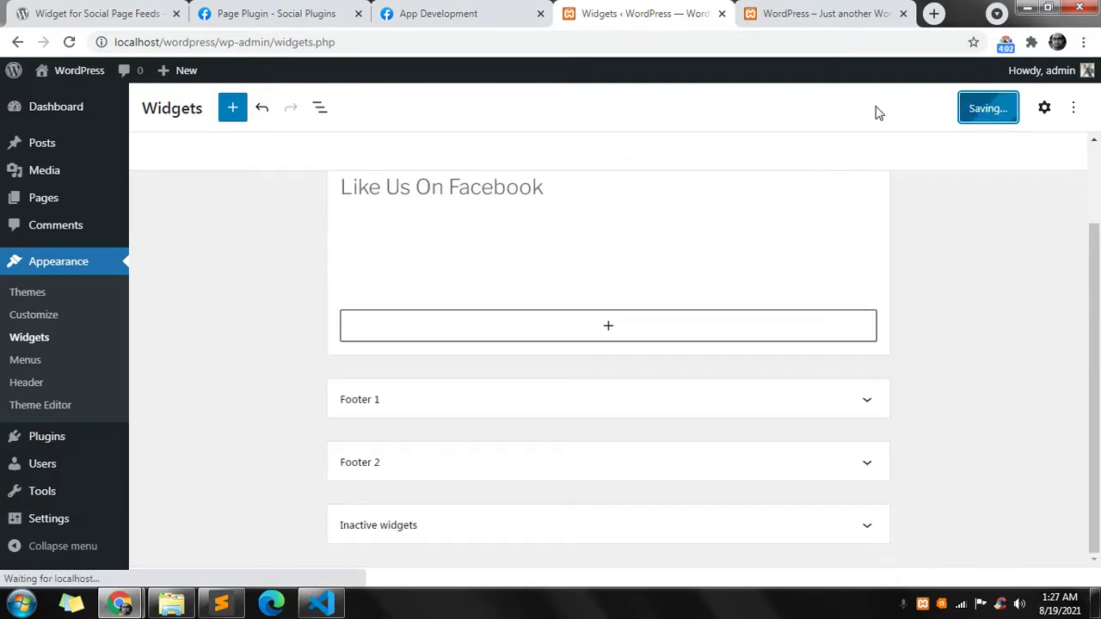
click(783, 21)
click(783, 46)
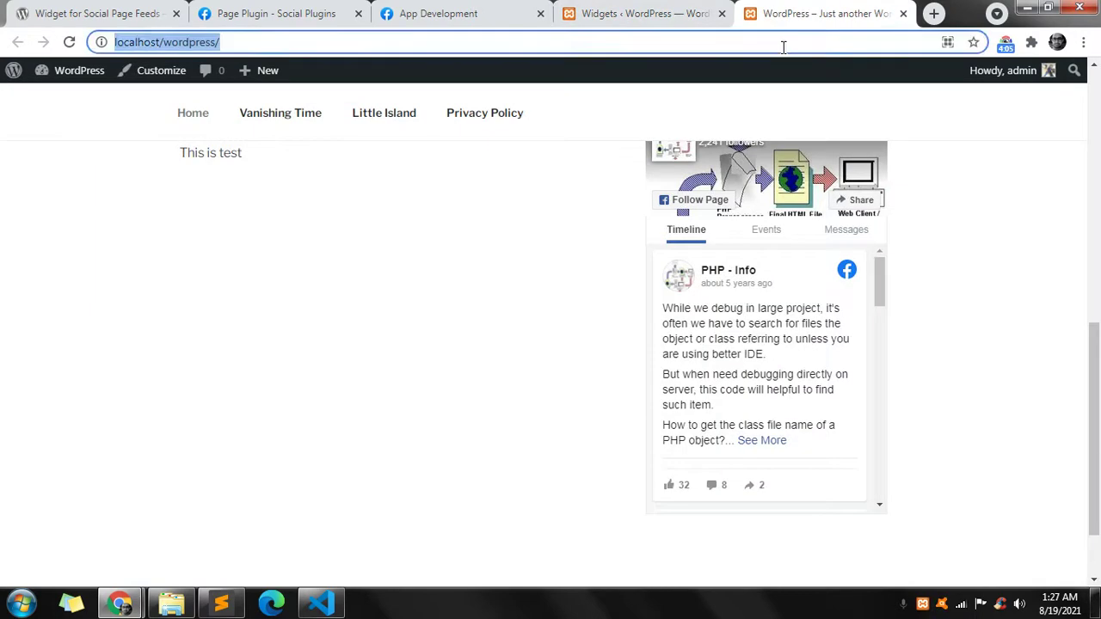
key(Return)
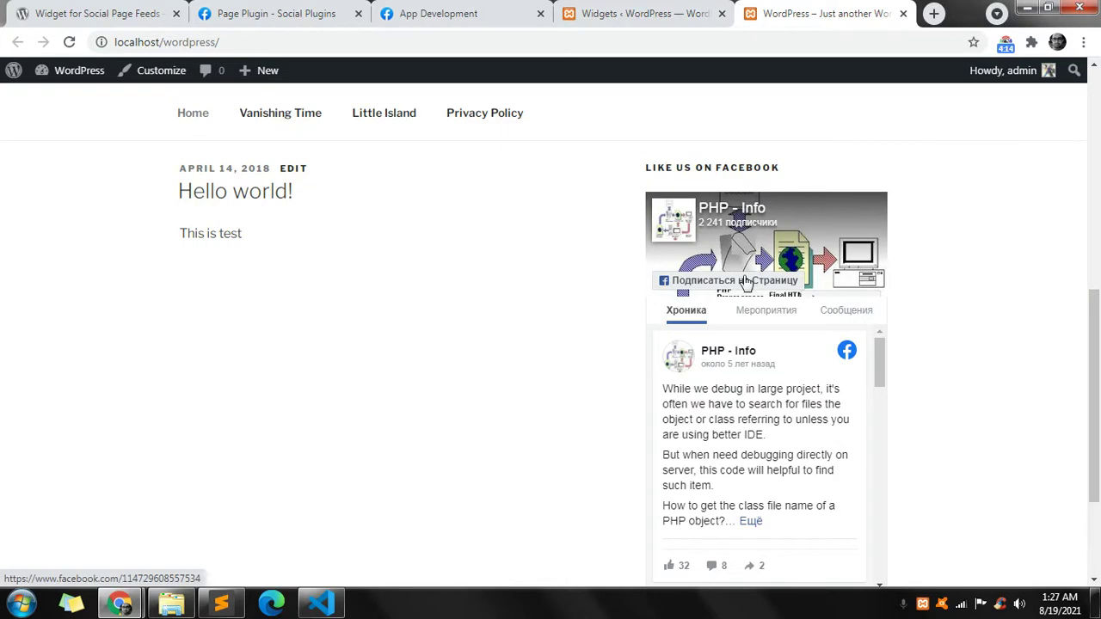
drag(717, 391, 768, 470)
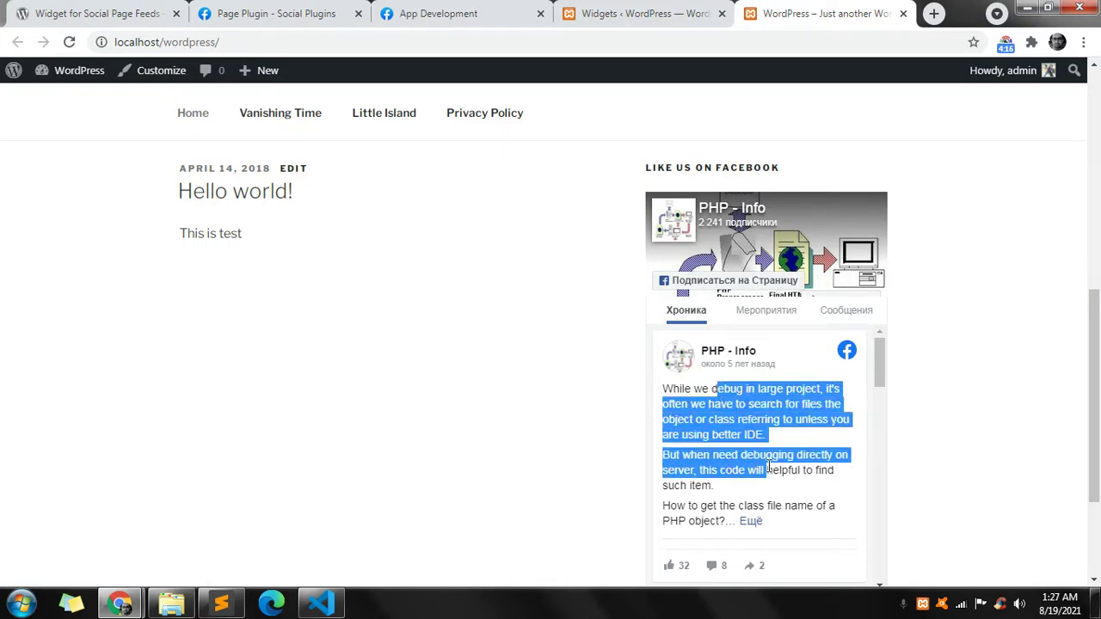
click(607, 13)
Remove the messages and events tabs, keeping only timeline, and hide the cover photo
click(658, 225)
scroll(324, 350, down, 2)
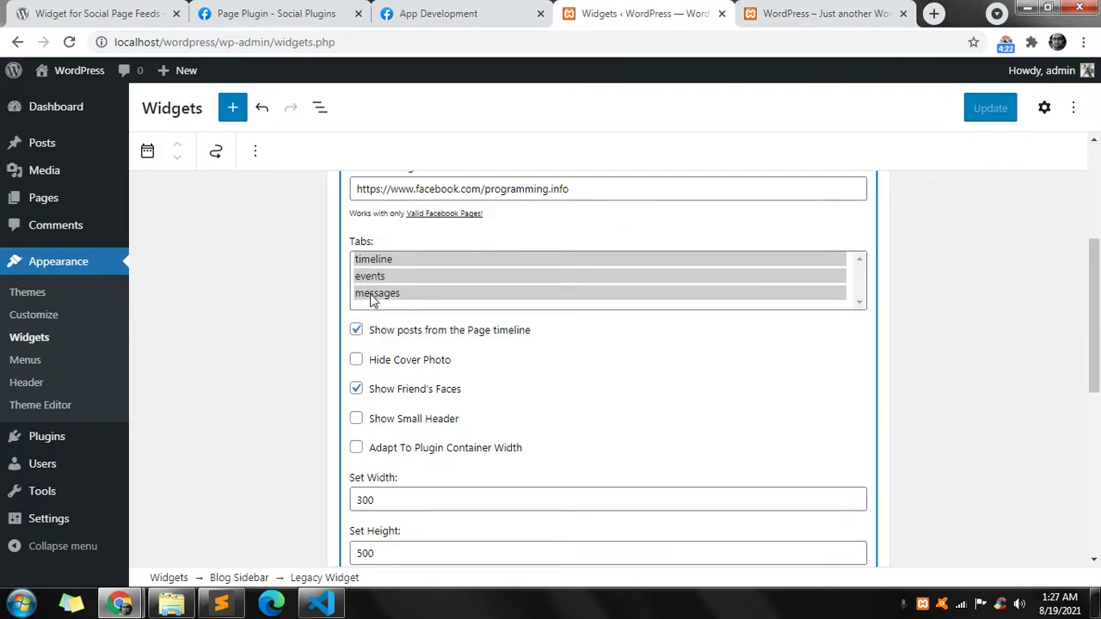
ctrl+click(372, 295)
ctrl+click(371, 278)
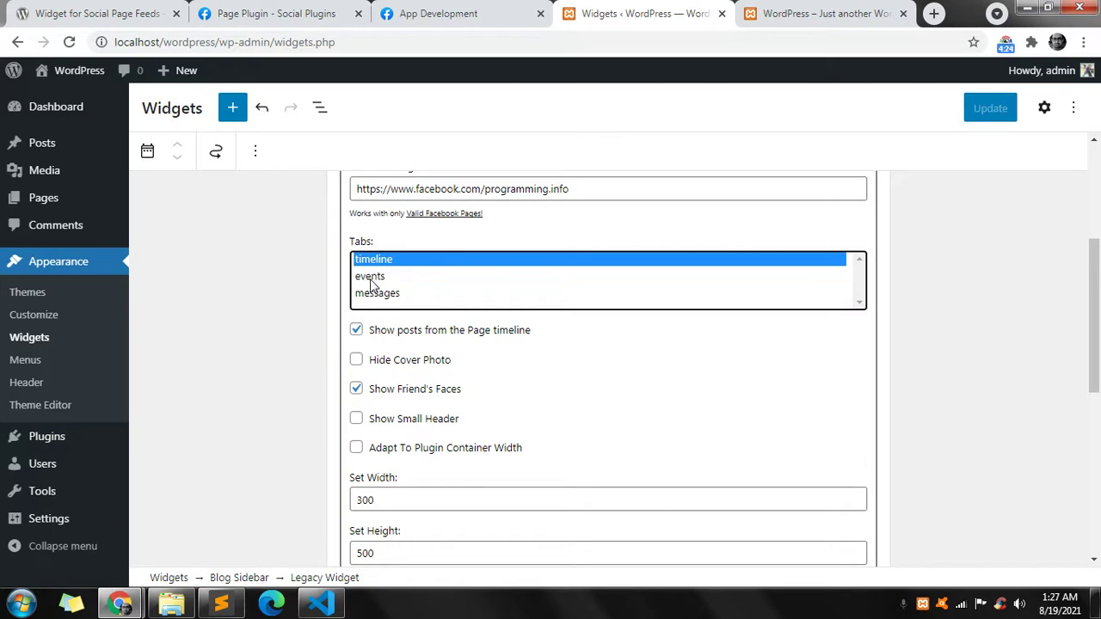
scroll(264, 399, down, 2)
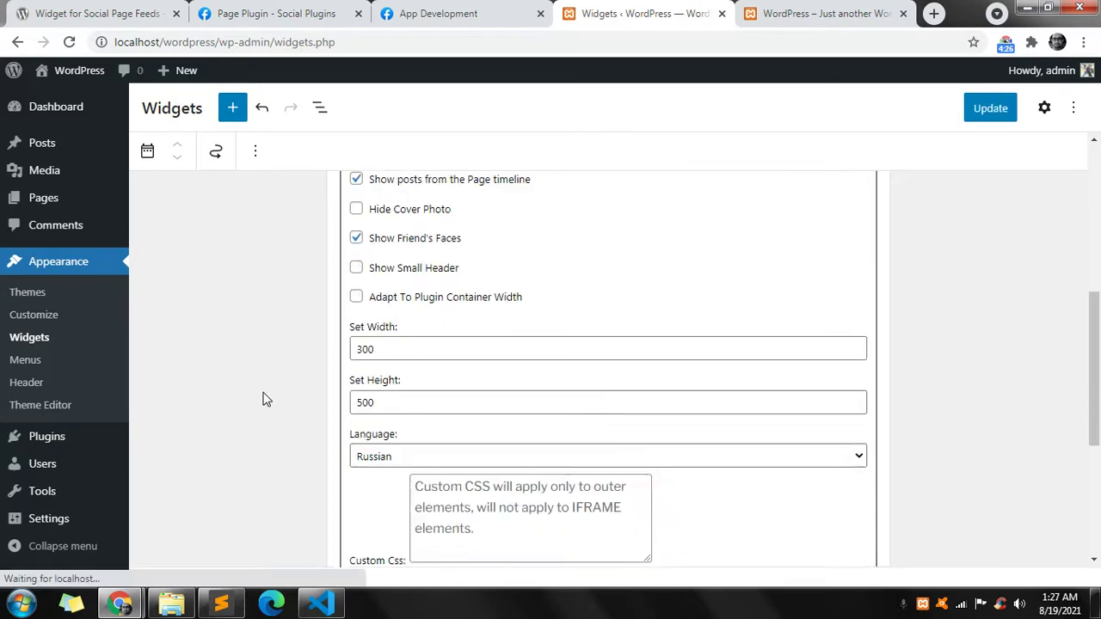
click(357, 198)
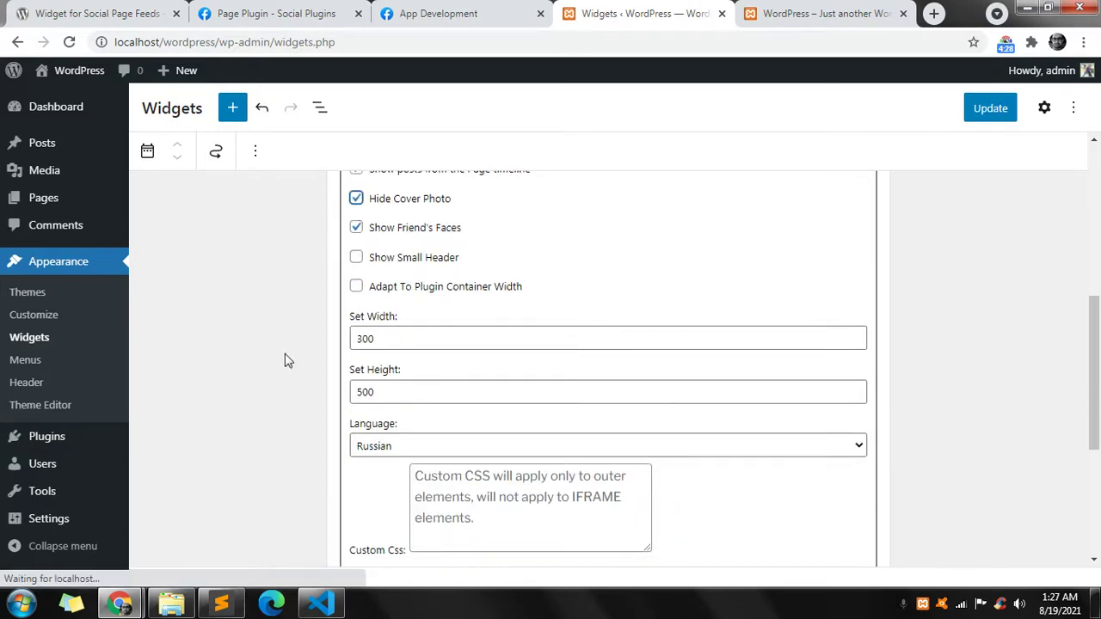
scroll(285, 354, up, 1)
Enable Show Small Header, save, and reload the front page
click(358, 341)
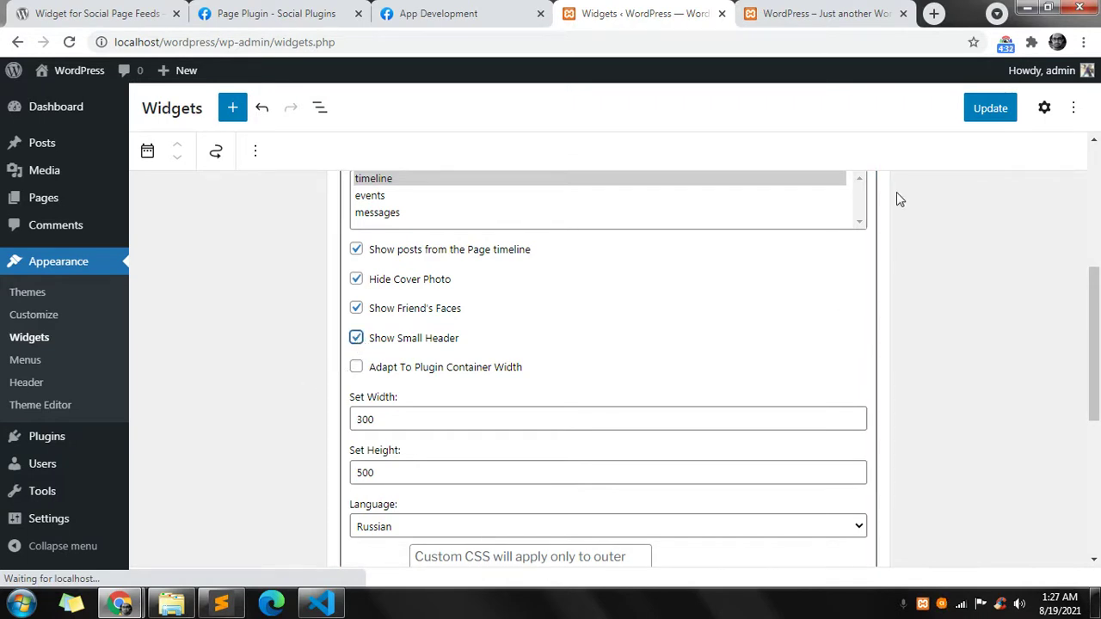
click(980, 111)
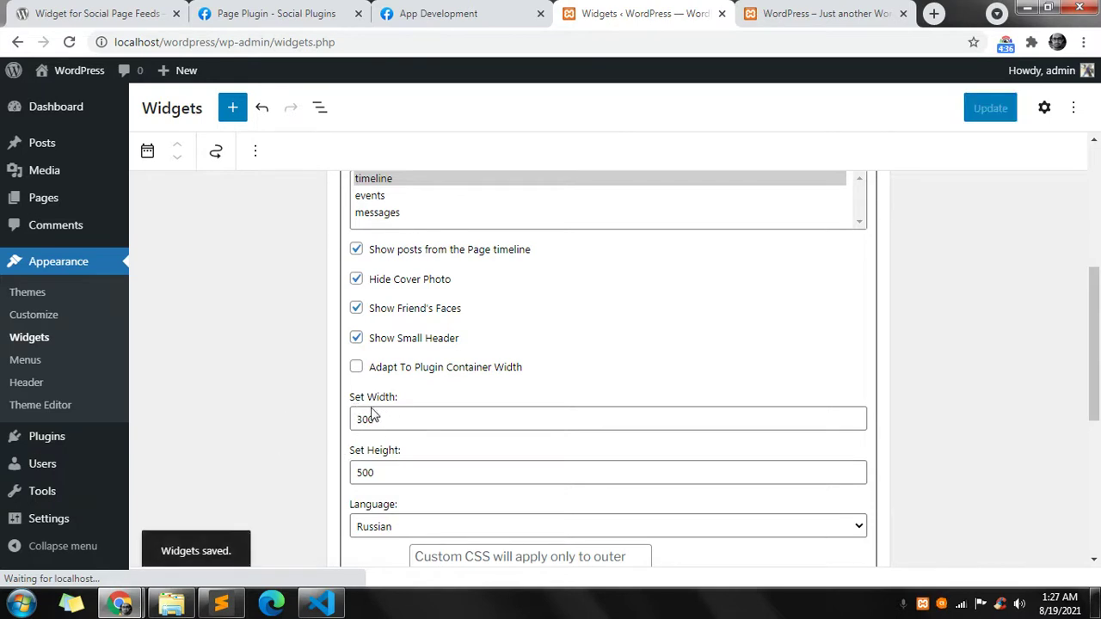
click(781, 18)
key(F5)
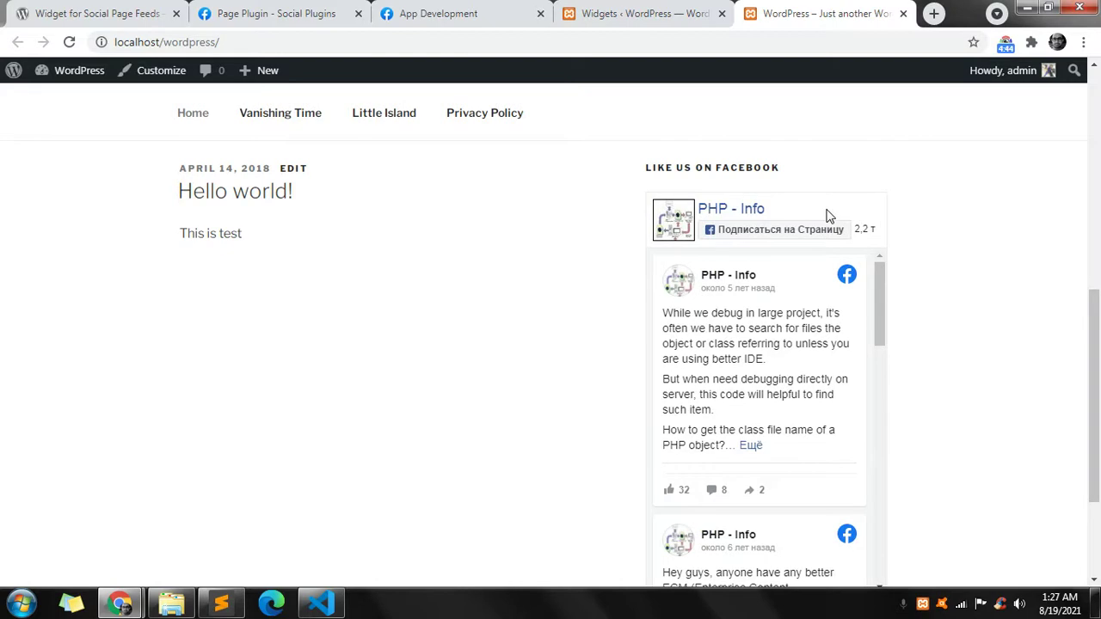
Turn off Show Small Header and Hide Cover Photo, and enable Adapt To Plugin Container Width
click(638, 19)
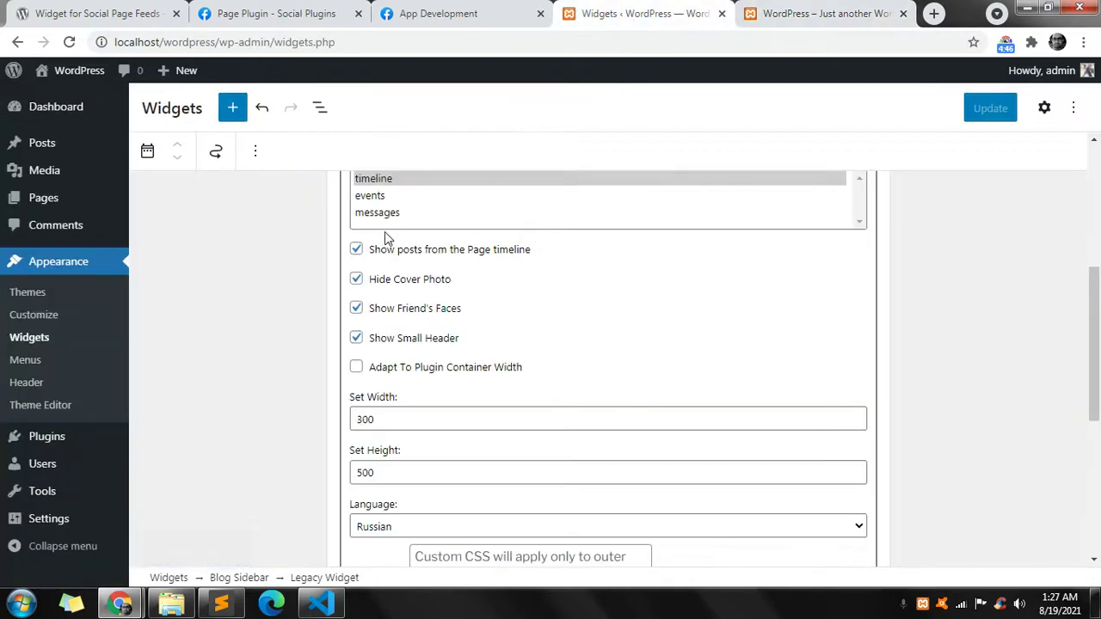
click(399, 342)
click(376, 280)
click(357, 370)
Set the widget language back to English (US) and save the settings
scroll(302, 422, down, 1)
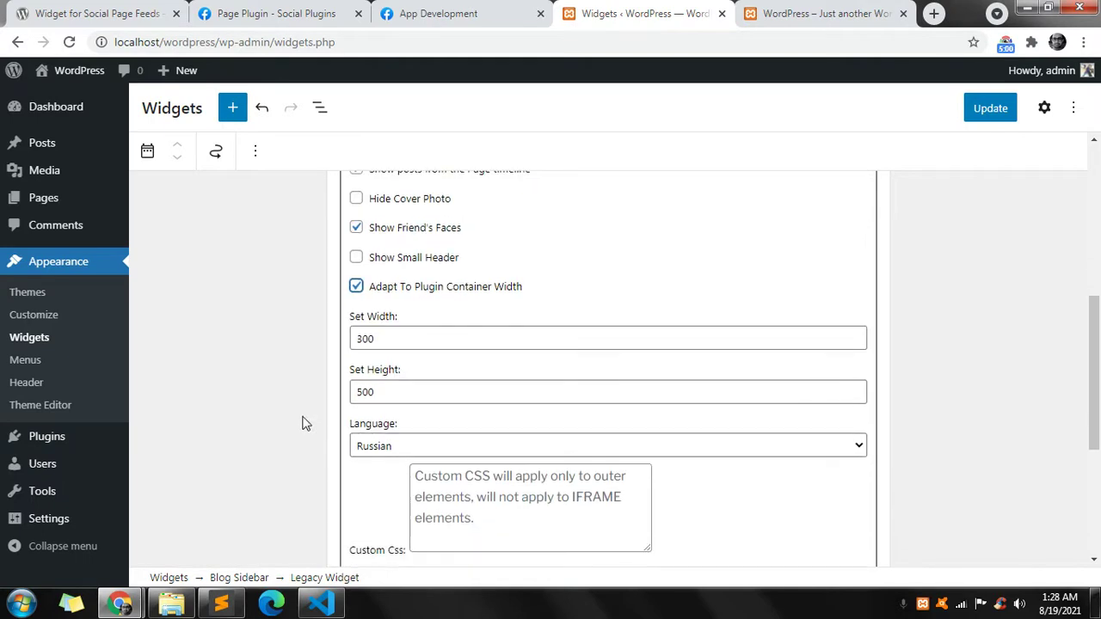
click(362, 456)
scroll(368, 361, down, 1)
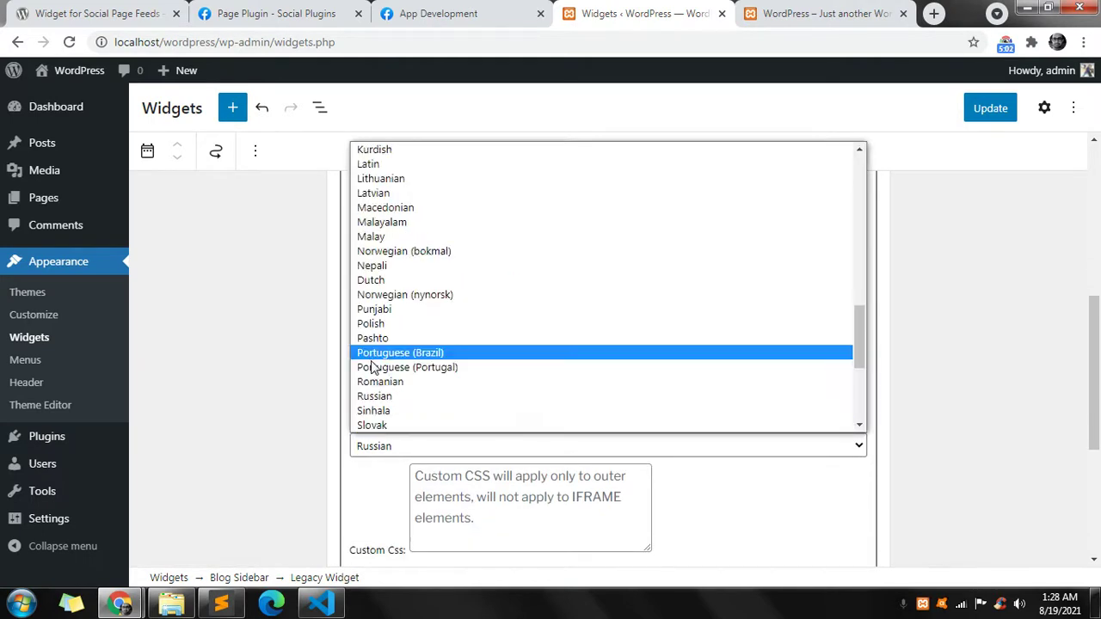
scroll(366, 331, up, 3)
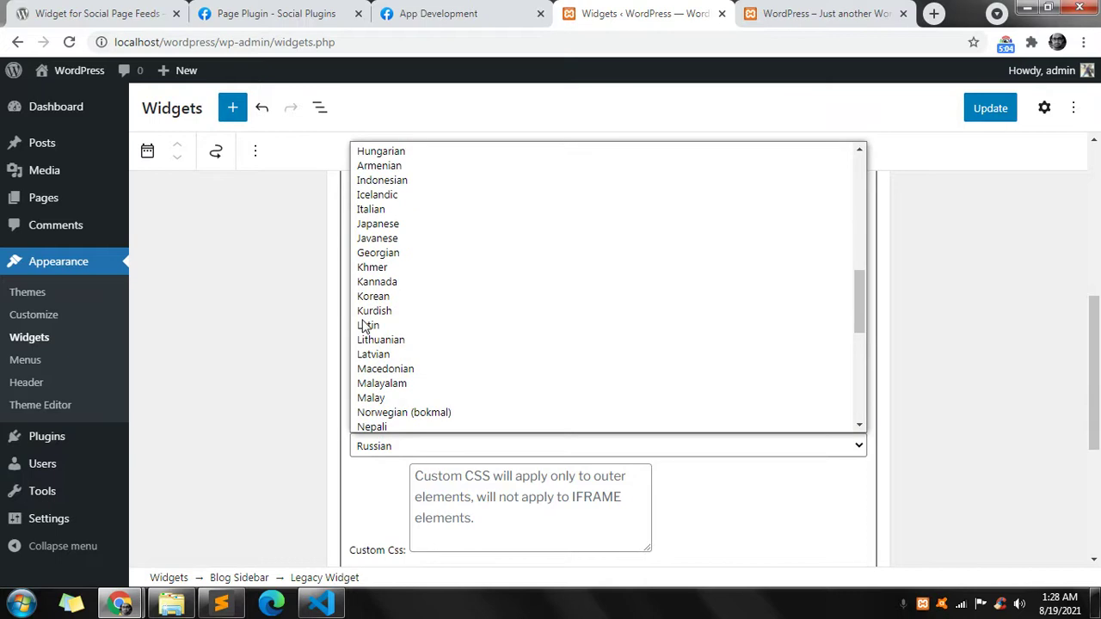
scroll(366, 327, up, 5)
click(394, 184)
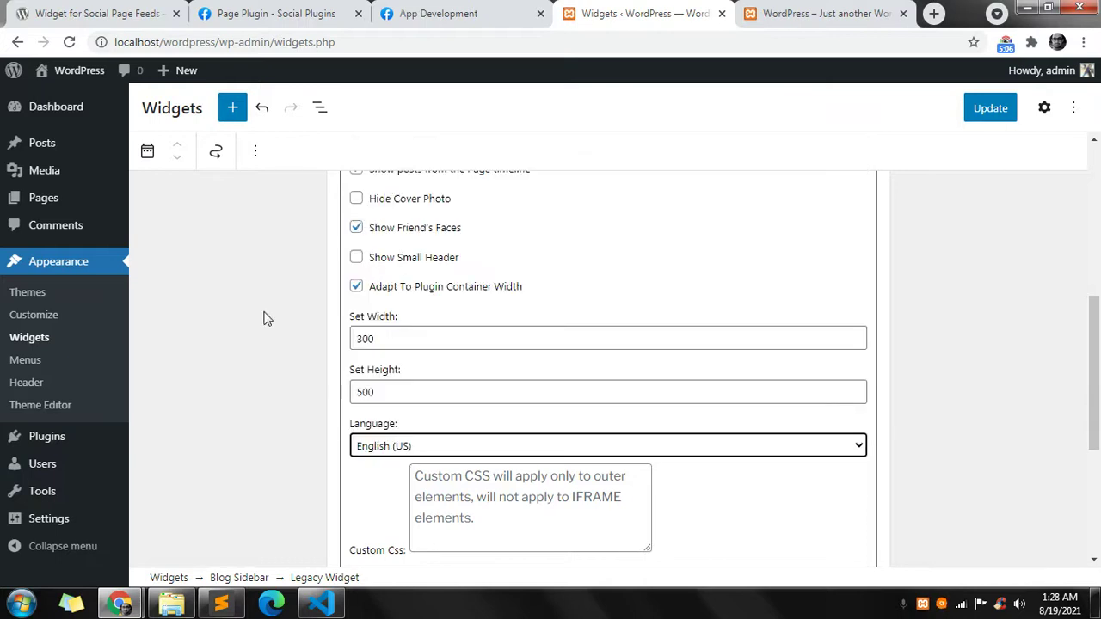
click(980, 115)
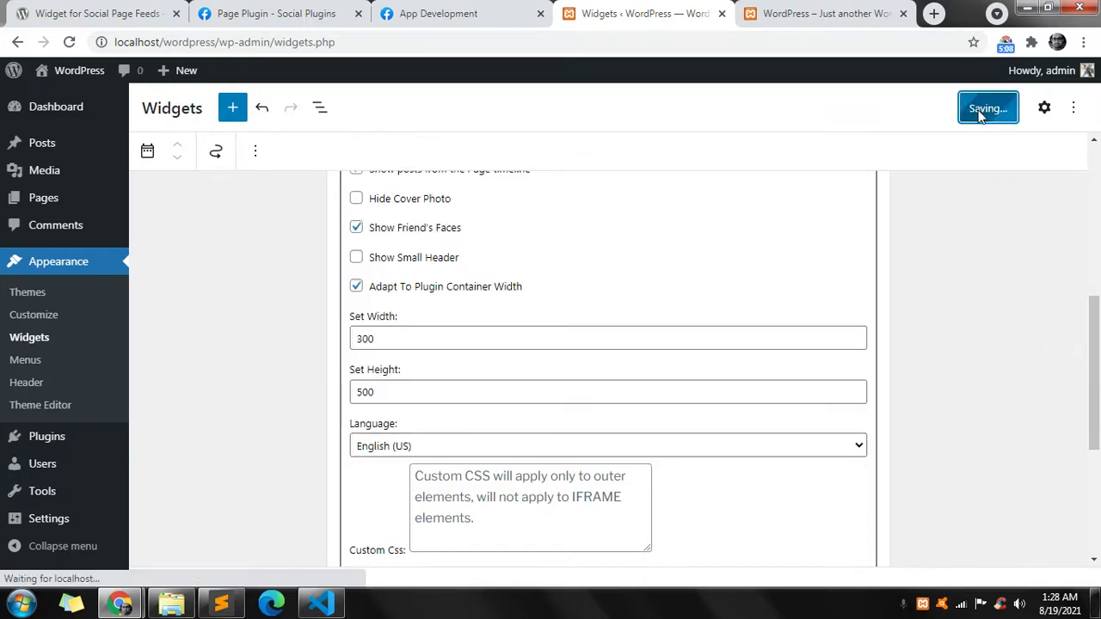
Reload the front page to check the English widget with cover photo, then return to Widgets
click(773, 21)
click(770, 41)
key(Return)
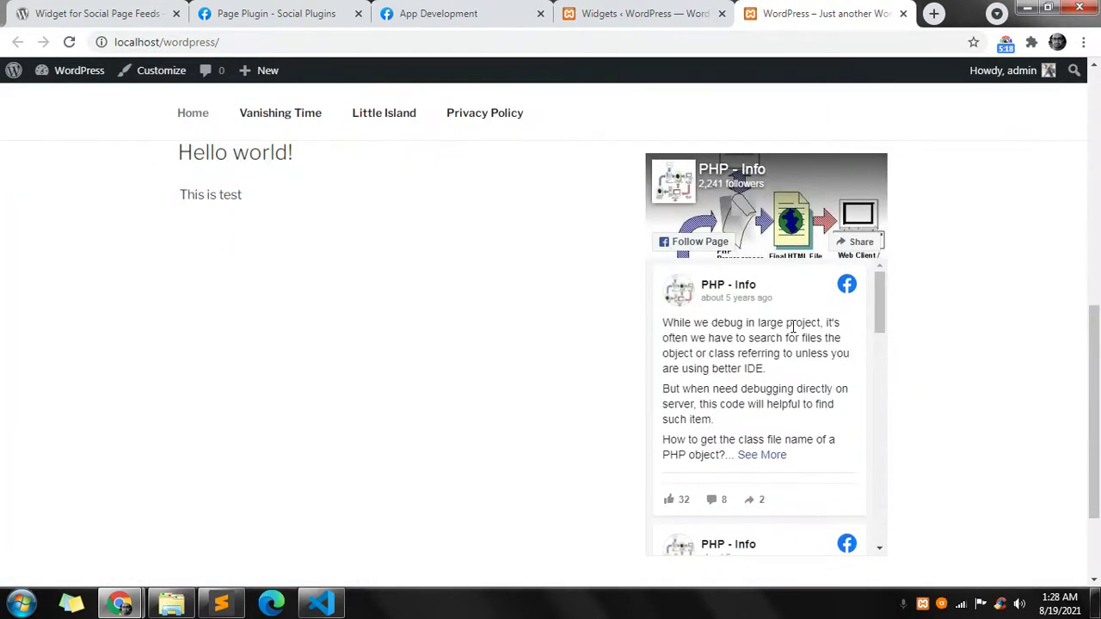
scroll(757, 327, down, 2)
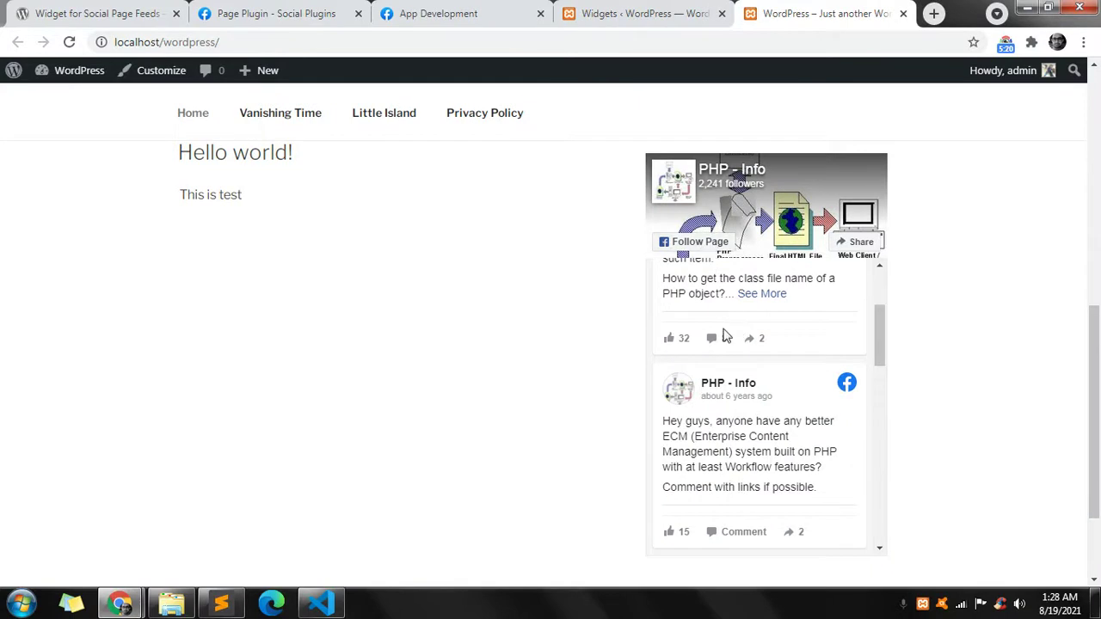
scroll(725, 335, up, 2)
scroll(806, 361, down, 3)
scroll(805, 362, down, 2)
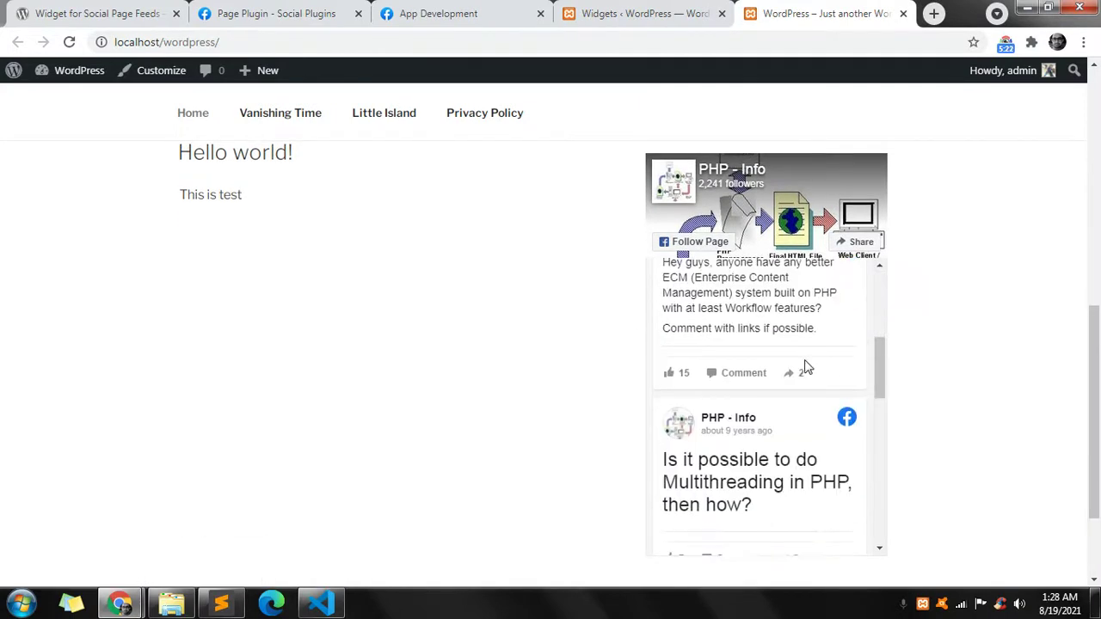
scroll(922, 398, up, 2)
scroll(745, 416, up, 3)
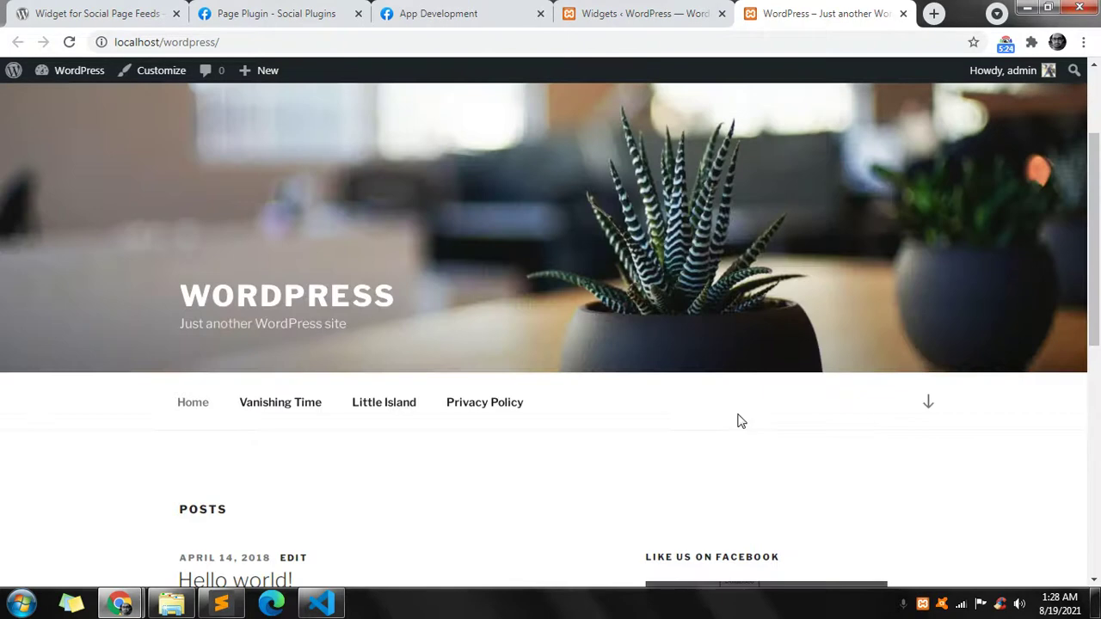
click(580, 24)
scroll(312, 320, up, 5)
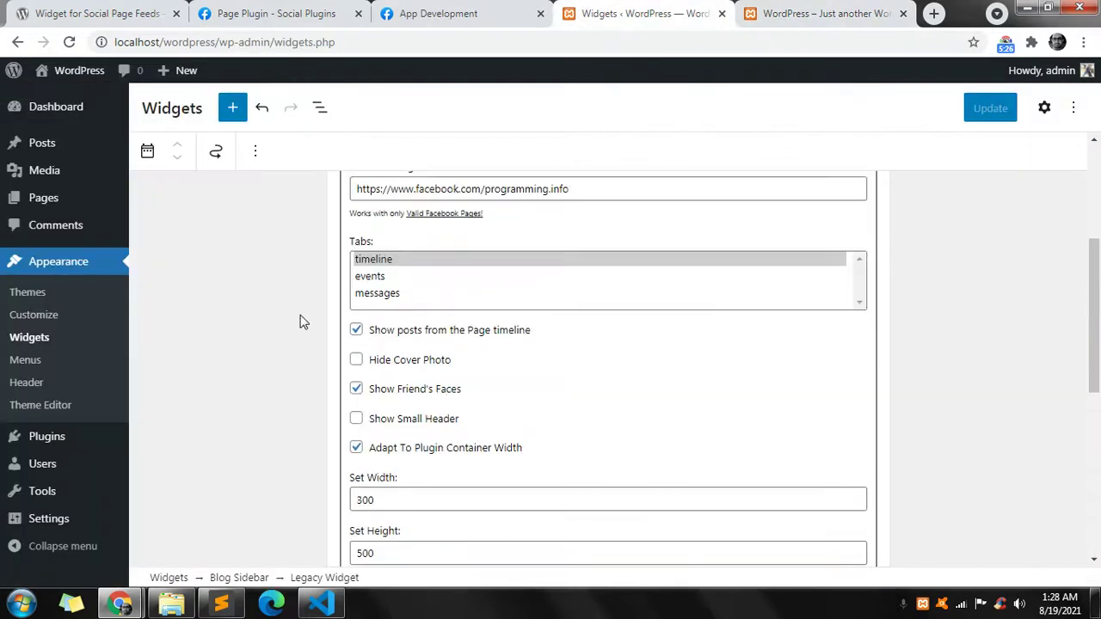
Replace programming.info with youtube in the widget's Facebook Page URL and save
drag(484, 351, 631, 359)
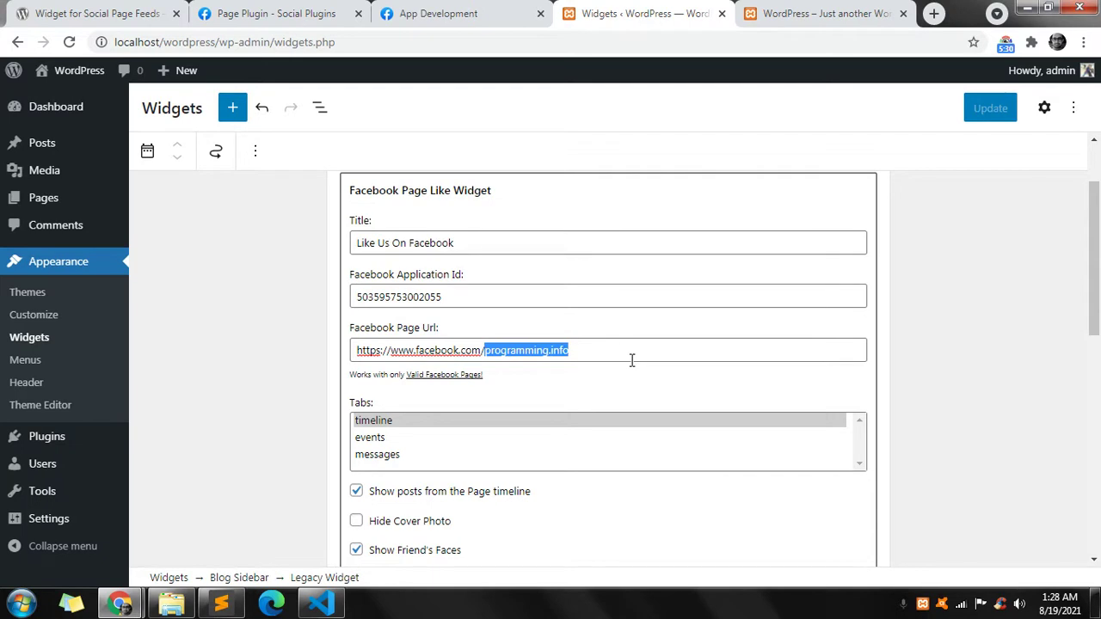
text(you)
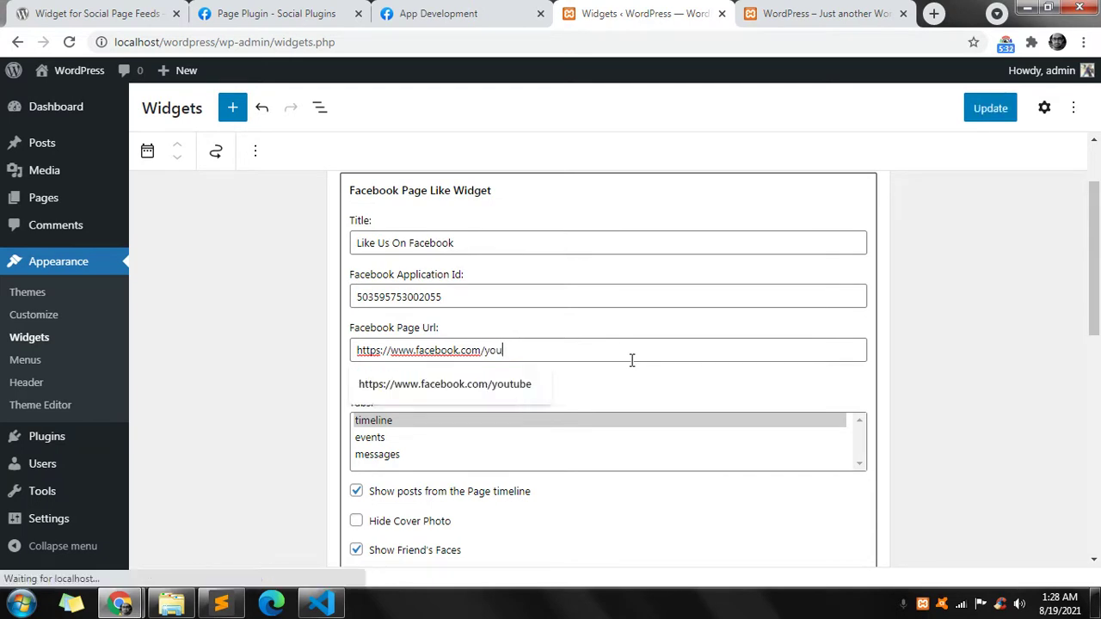
text(tube)
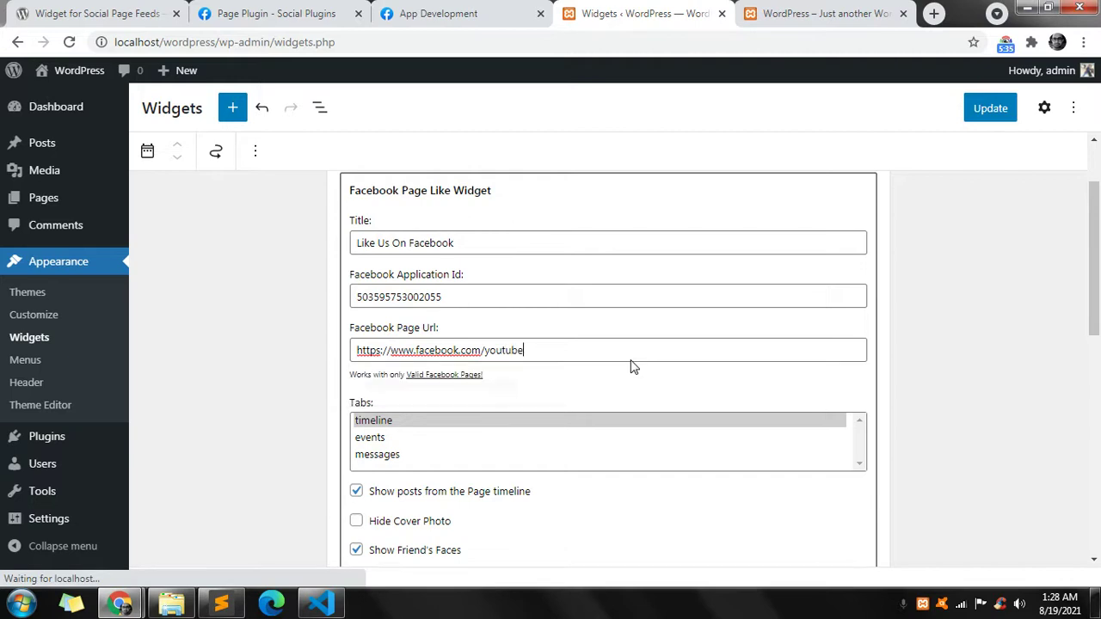
click(990, 110)
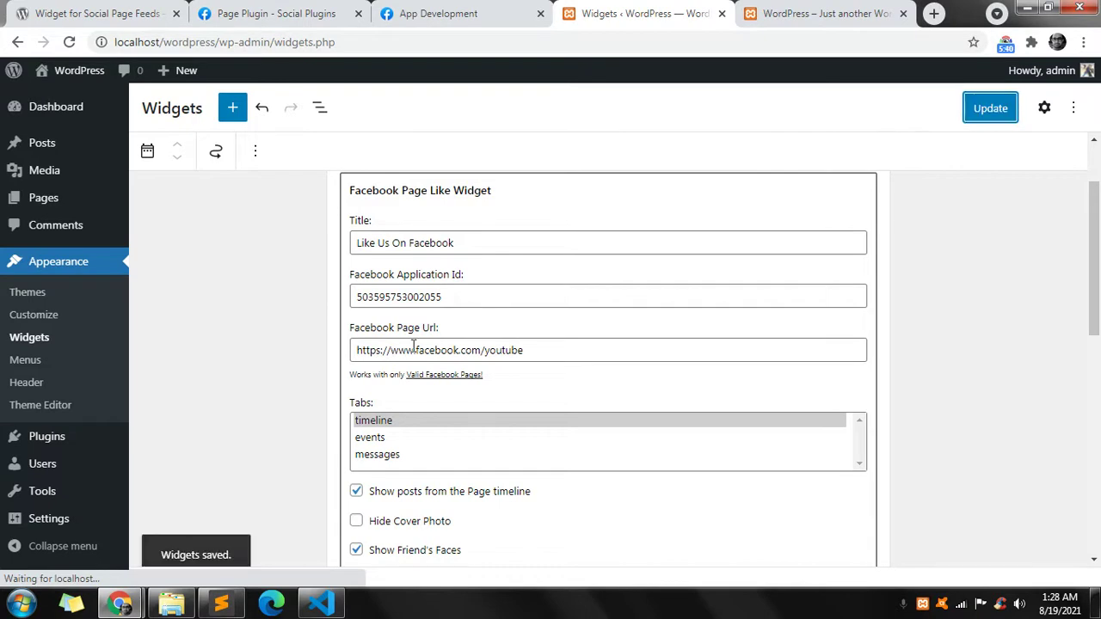
click(993, 108)
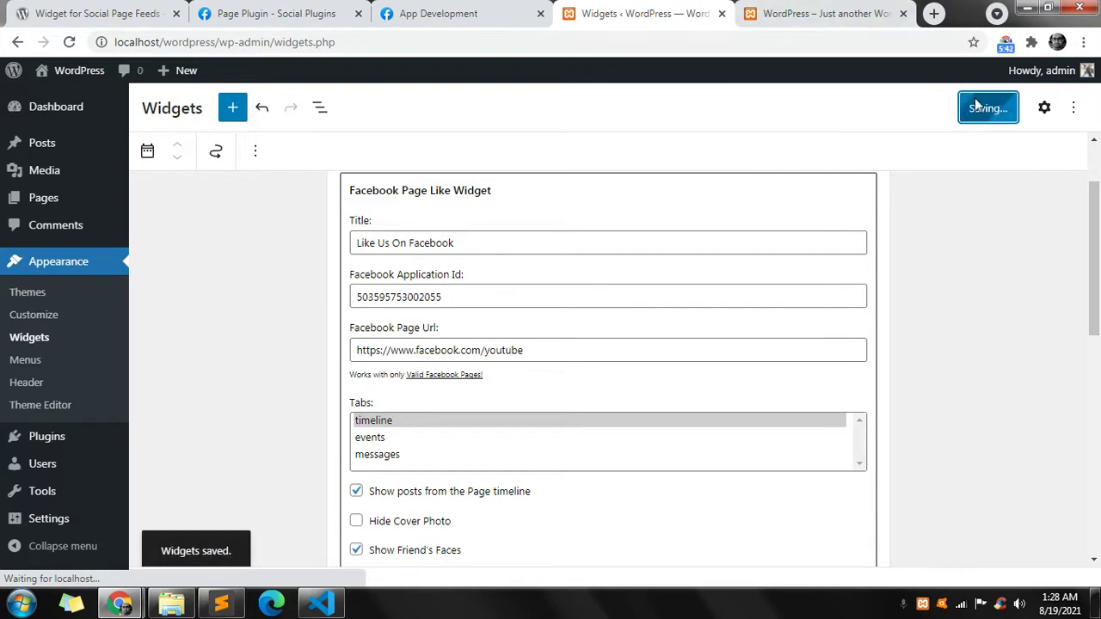
Reload the front page to see the YouTube Page feed in the sidebar
click(788, 21)
click(802, 40)
key(Return)
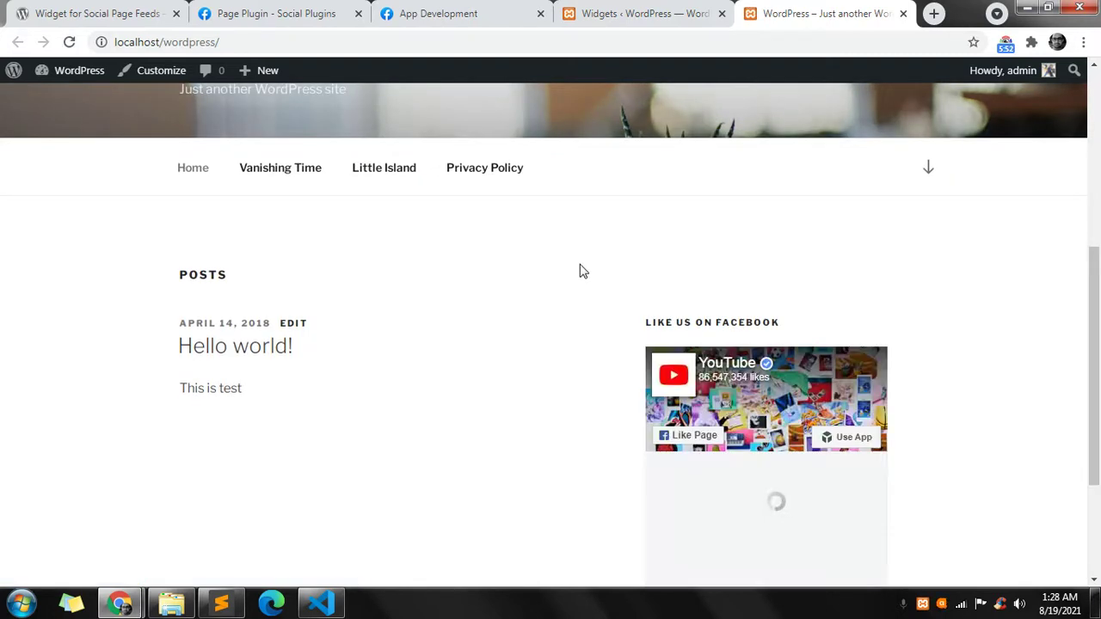
scroll(583, 271, down, 2)
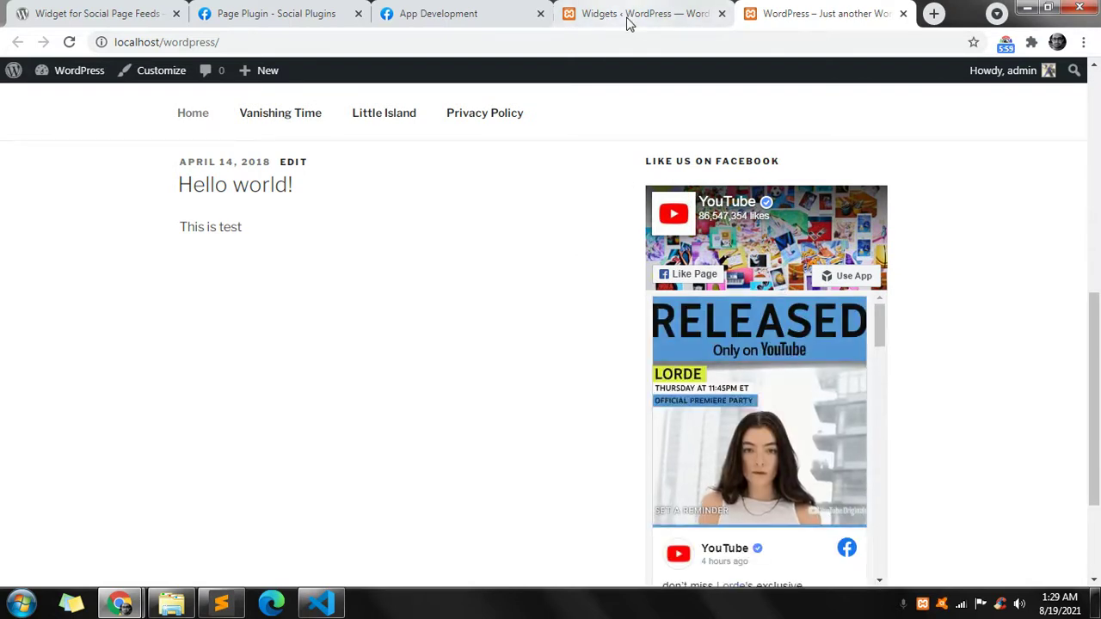
Open All Posts in a new tab and start editing the 'Hello world!' post
click(628, 13)
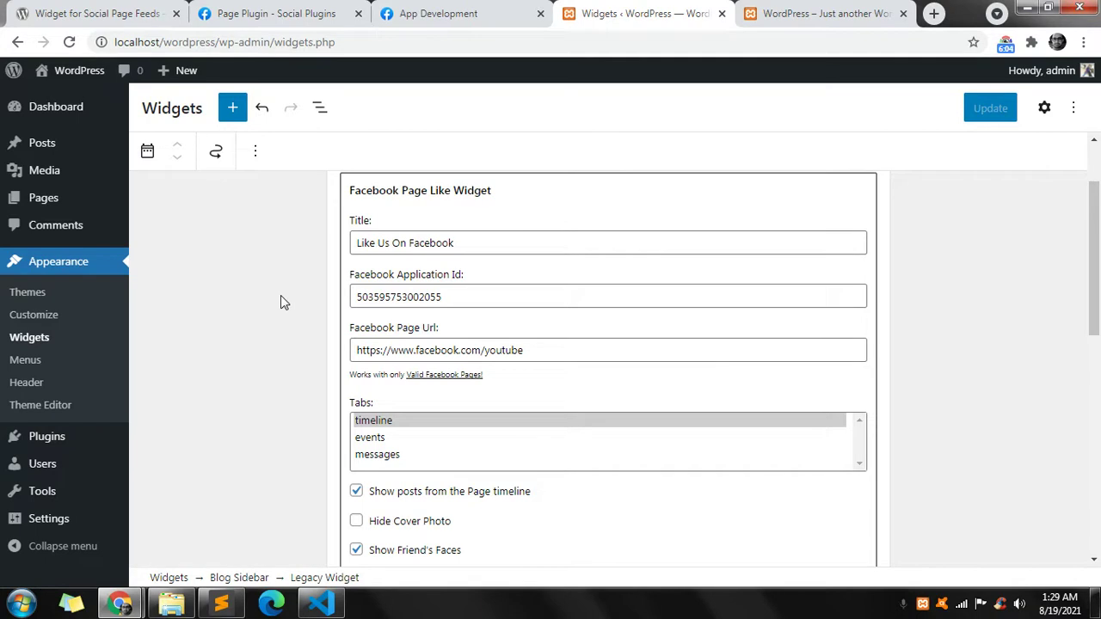
mouse_move(44, 143)
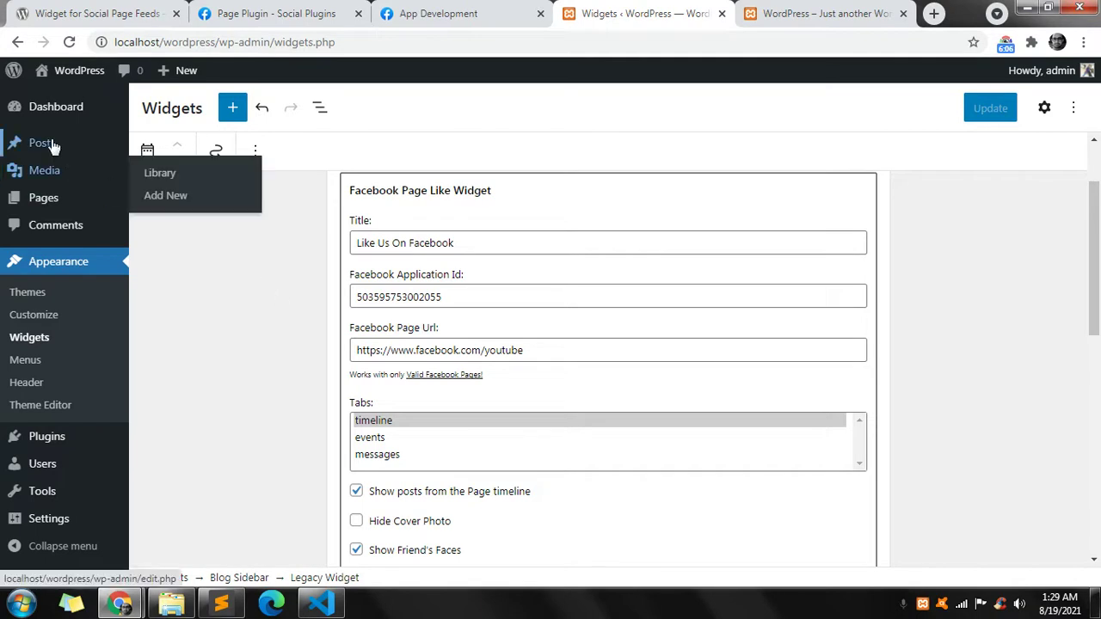
middle_click(161, 146)
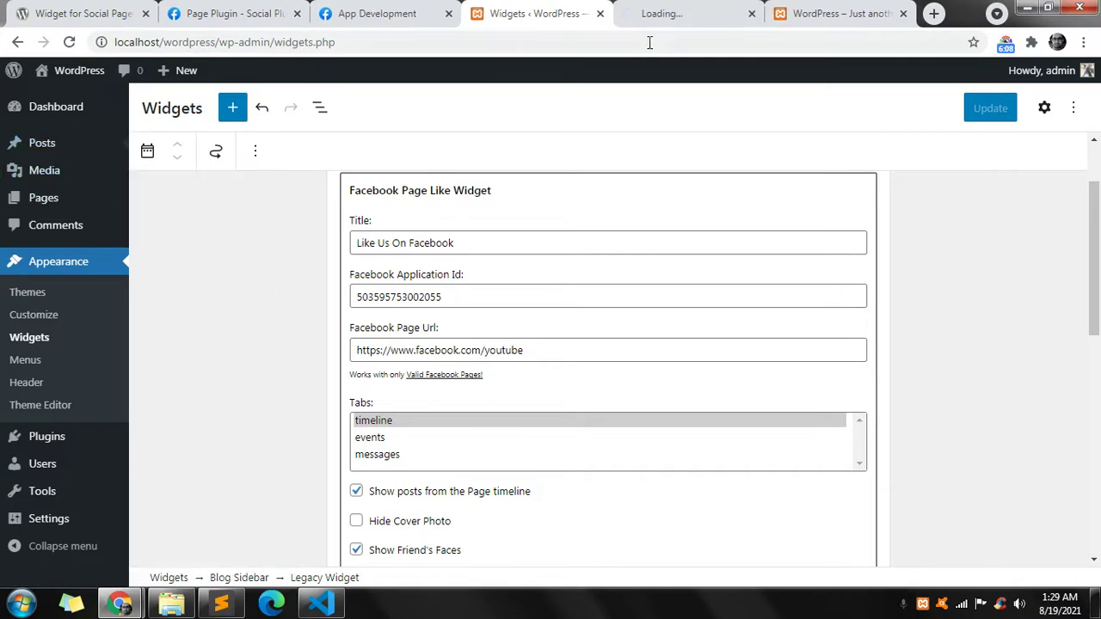
click(669, 17)
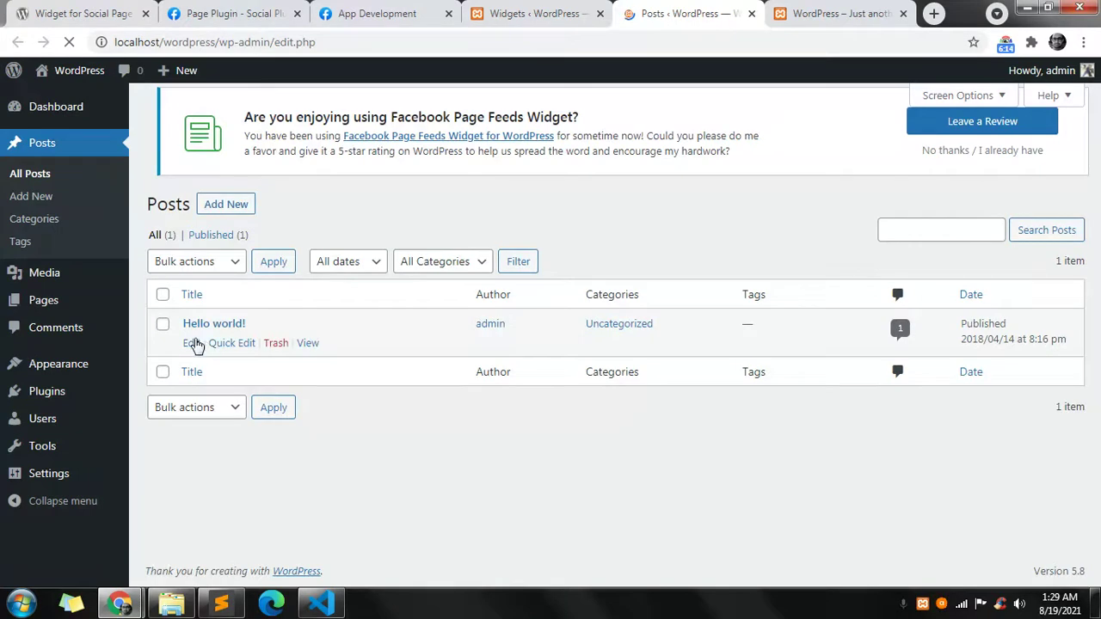
click(192, 343)
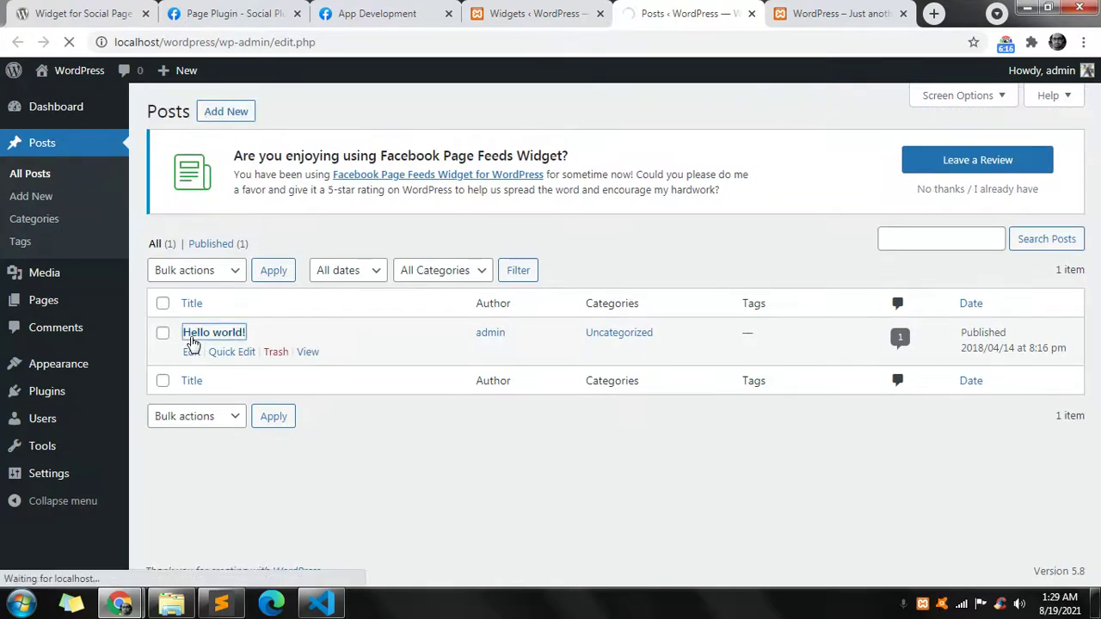
Expand the plugin's 'How to use shortcode ?' FAQ and grab the basic fb_widget shortcode line
click(44, 11)
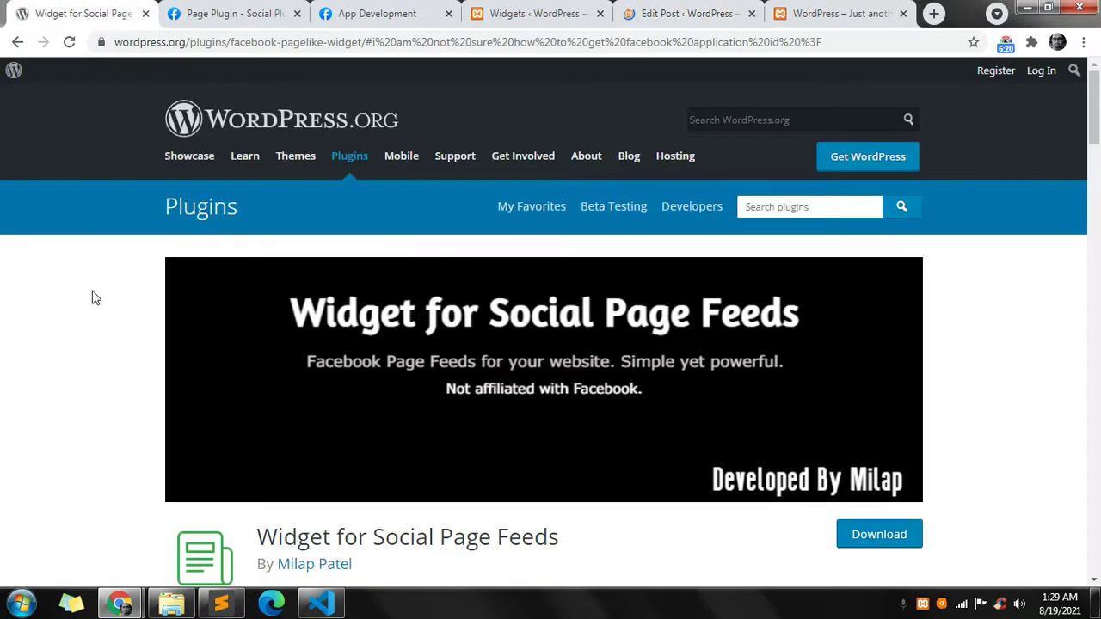
scroll(95, 299, down, 19)
scroll(95, 300, down, 11)
scroll(95, 300, down, 3)
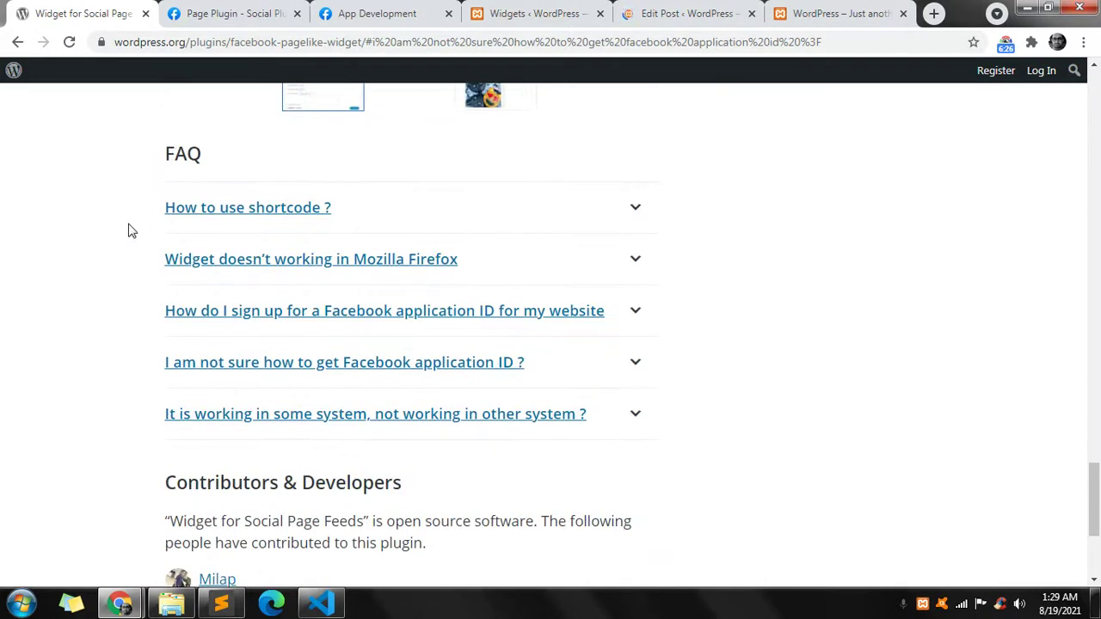
click(434, 219)
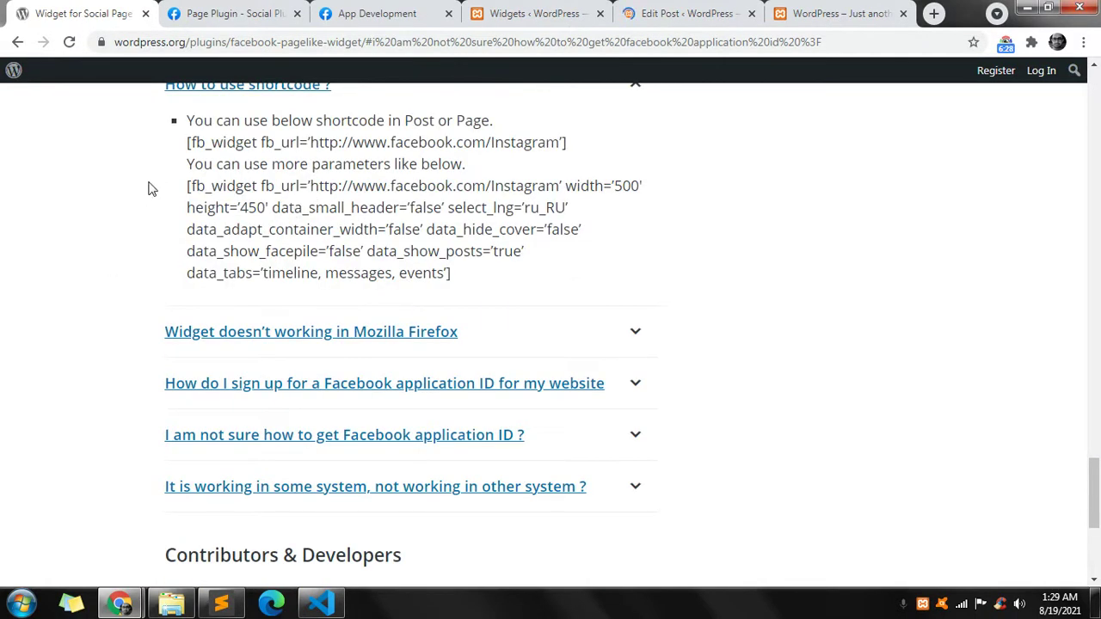
scroll(151, 189, up, 1)
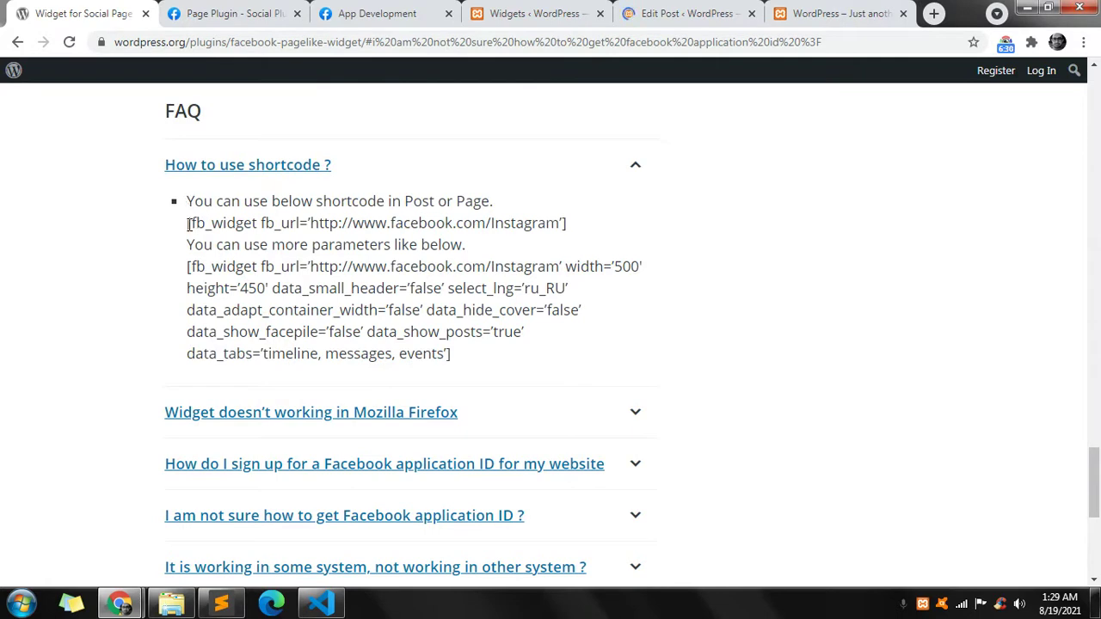
drag(189, 224, 586, 236)
key(ctrl+c)
click(221, 604)
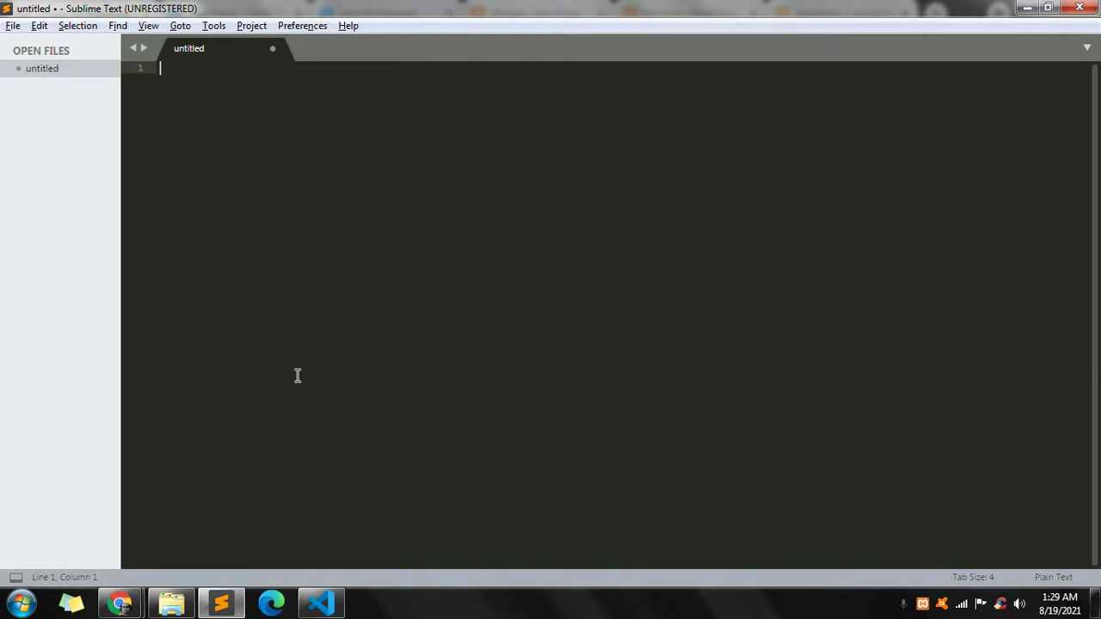
Paste the fb_widget shortcode into Sublime Text and replace its curly quotes with straight quotes
key(ctrl+v)
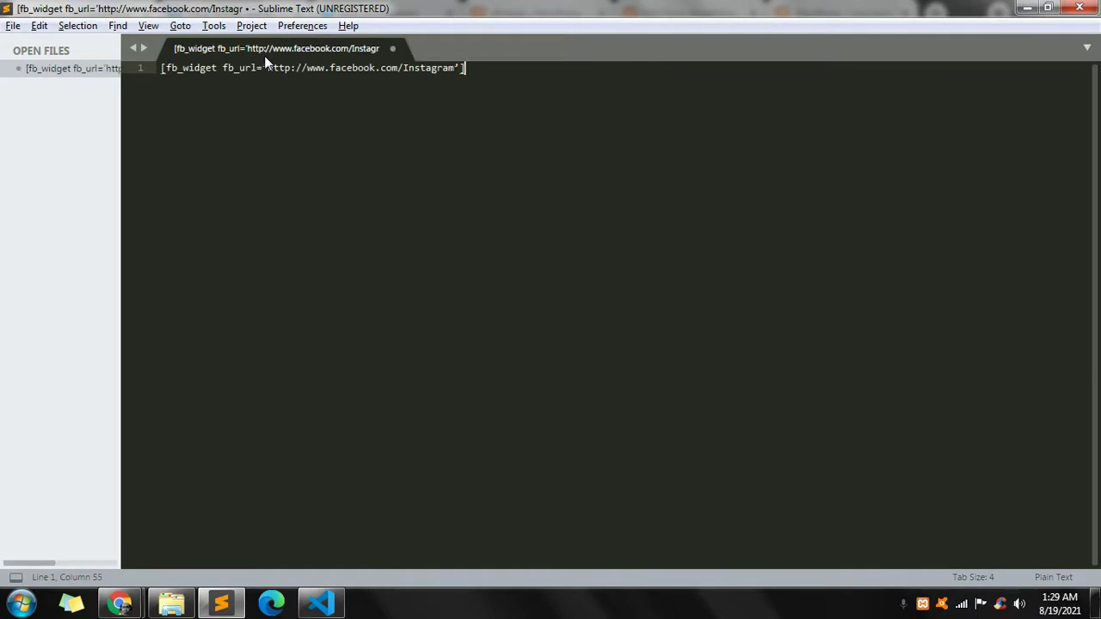
key(shift+Right)
key(ctrl+h)
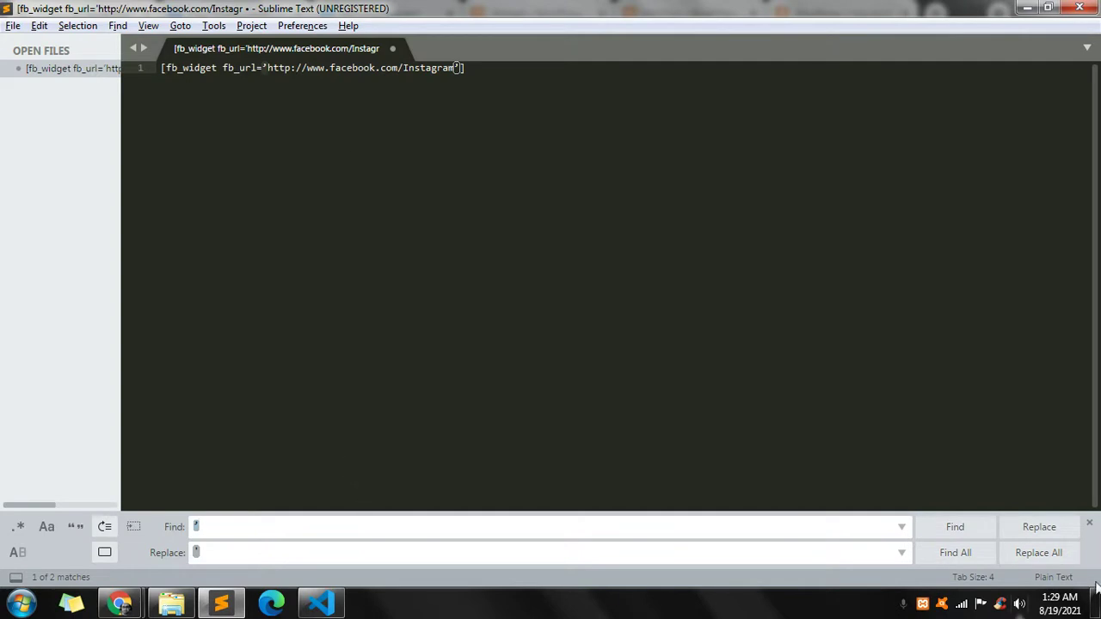
click(1058, 555)
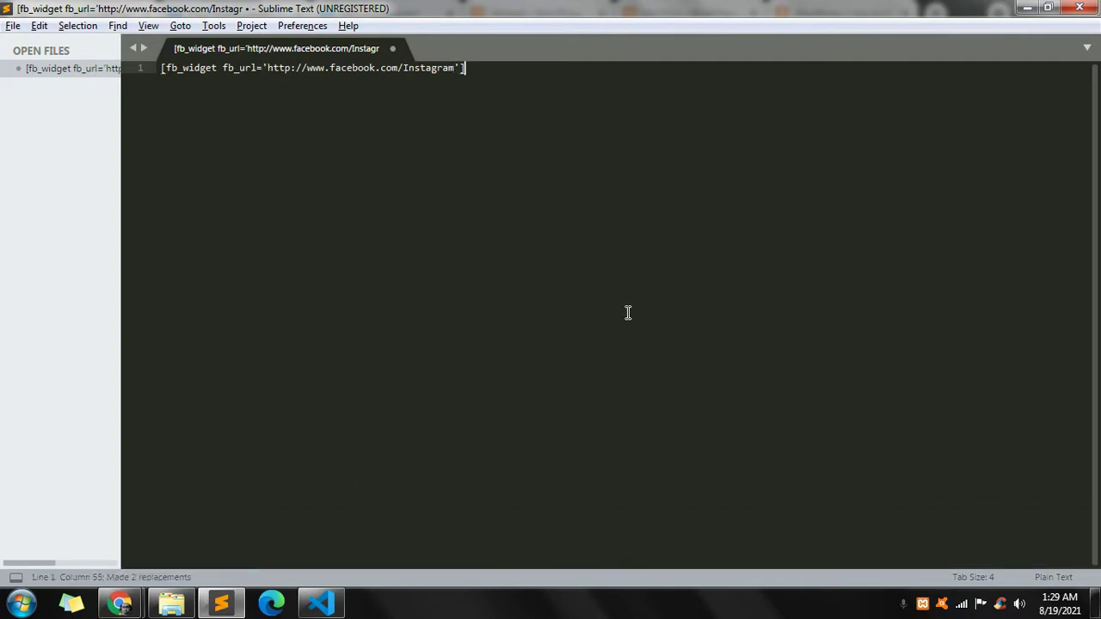
key(ctrl+a)
key(ctrl+c)
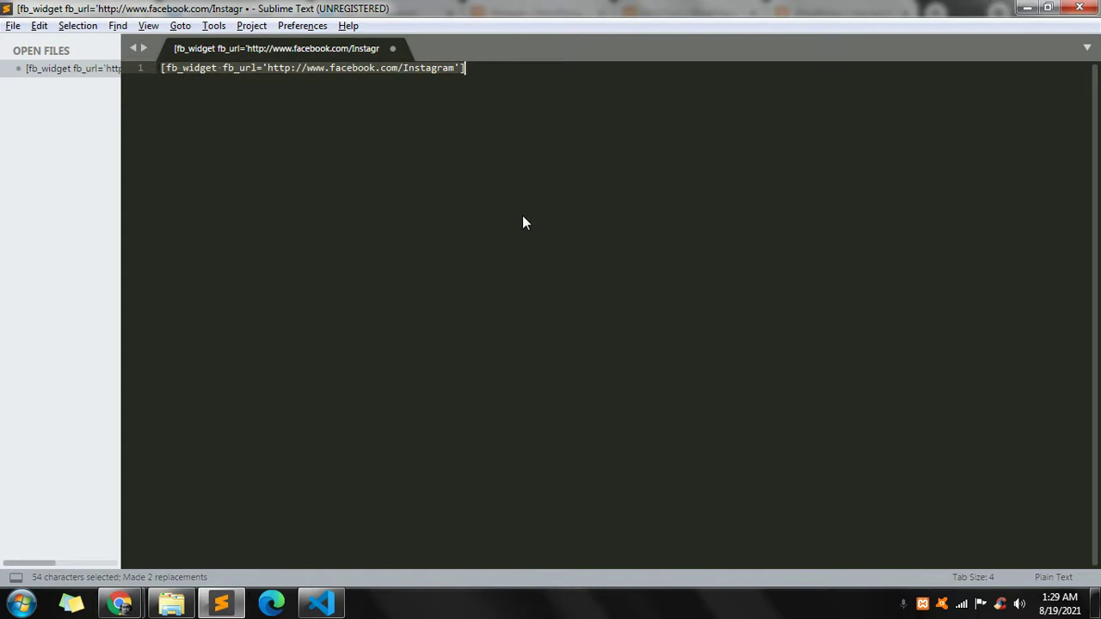
key(alt+Tab)
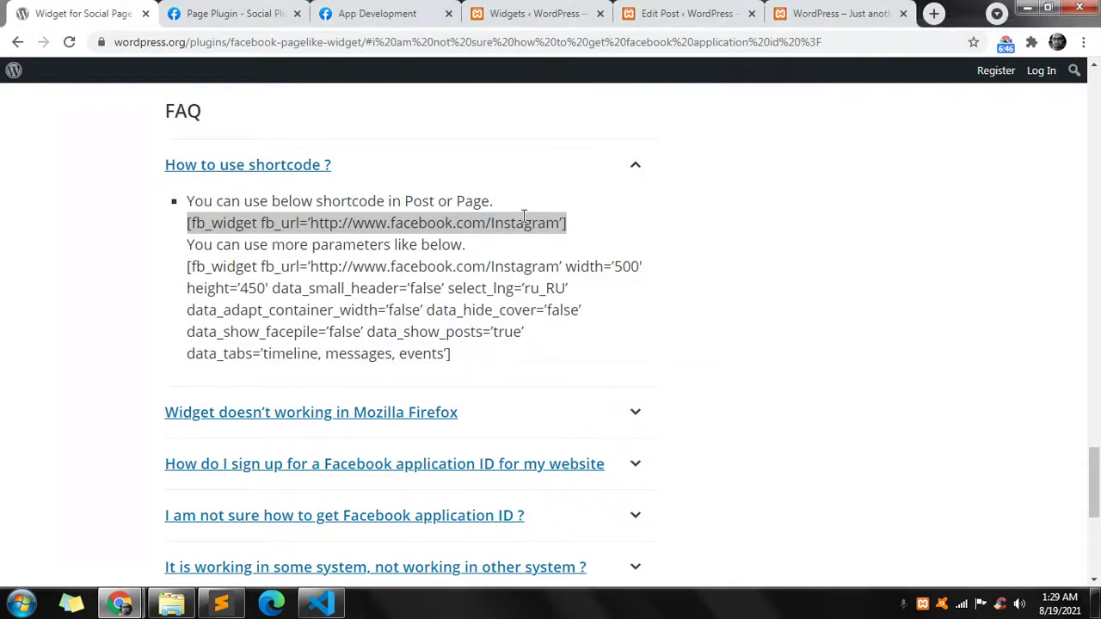
Add a Shortcode block with the fb_widget shortcode to 'Hello world!', update, and view the post
click(673, 14)
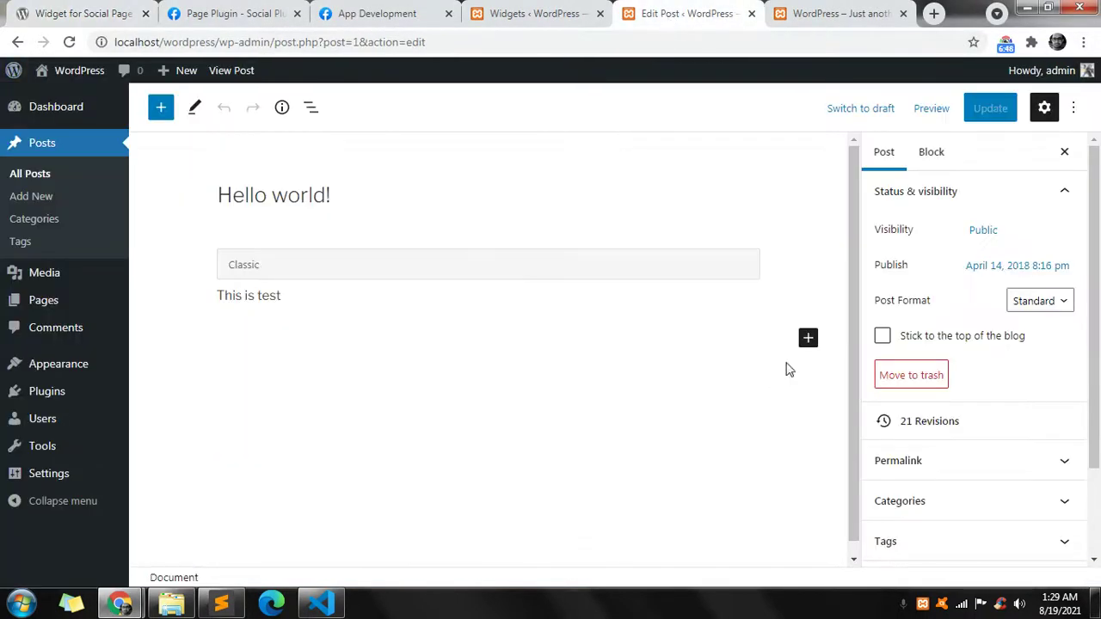
click(808, 337)
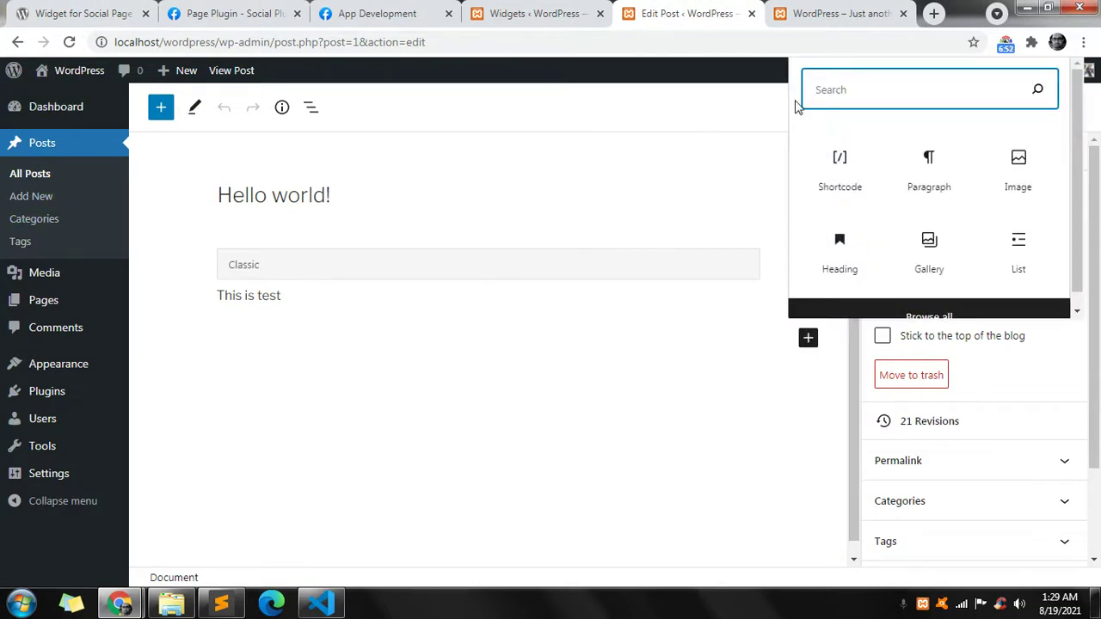
click(839, 176)
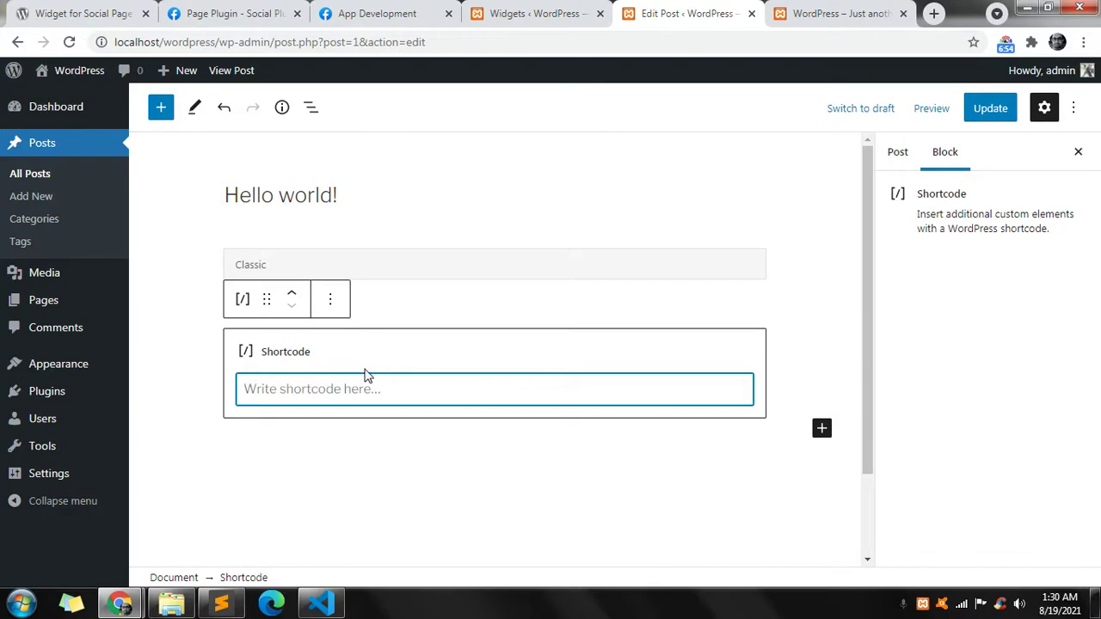
key(ctrl+v)
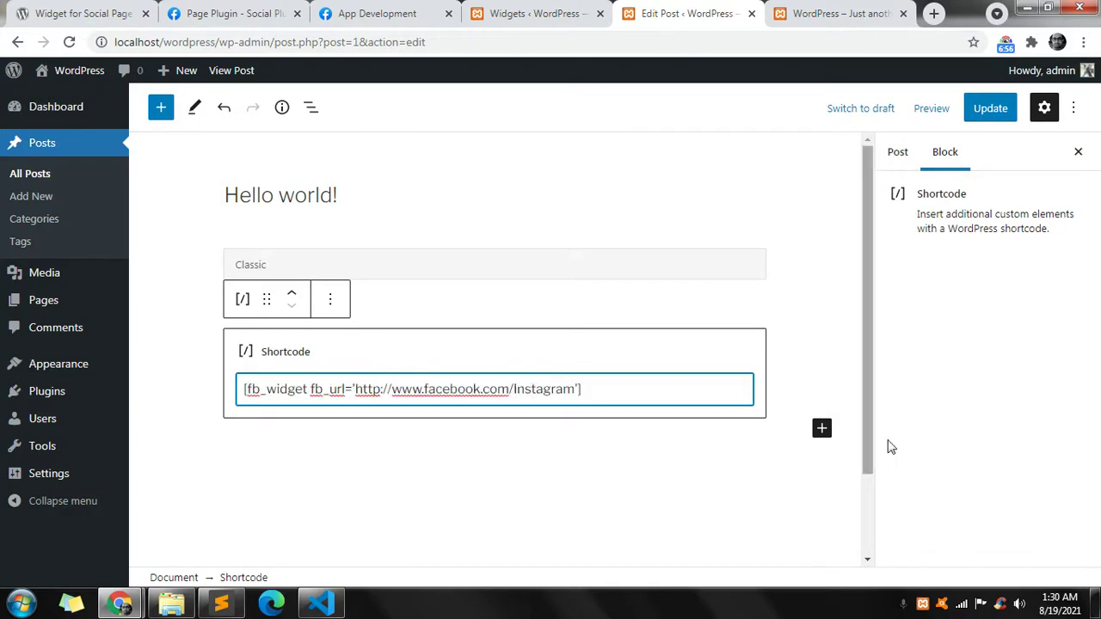
click(989, 108)
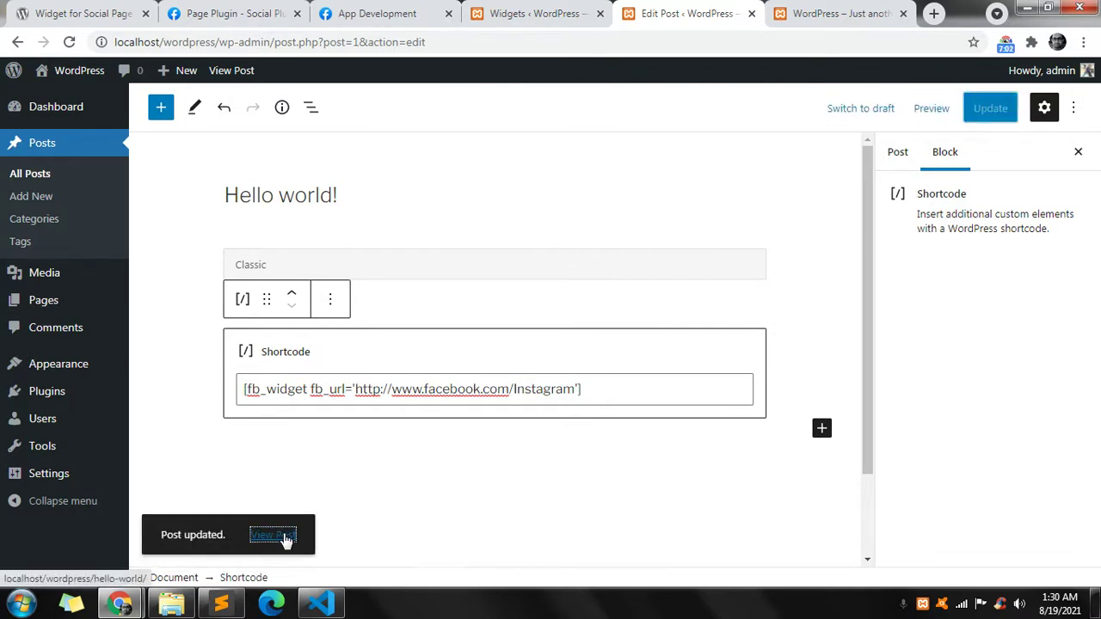
middle_click(273, 536)
click(712, 15)
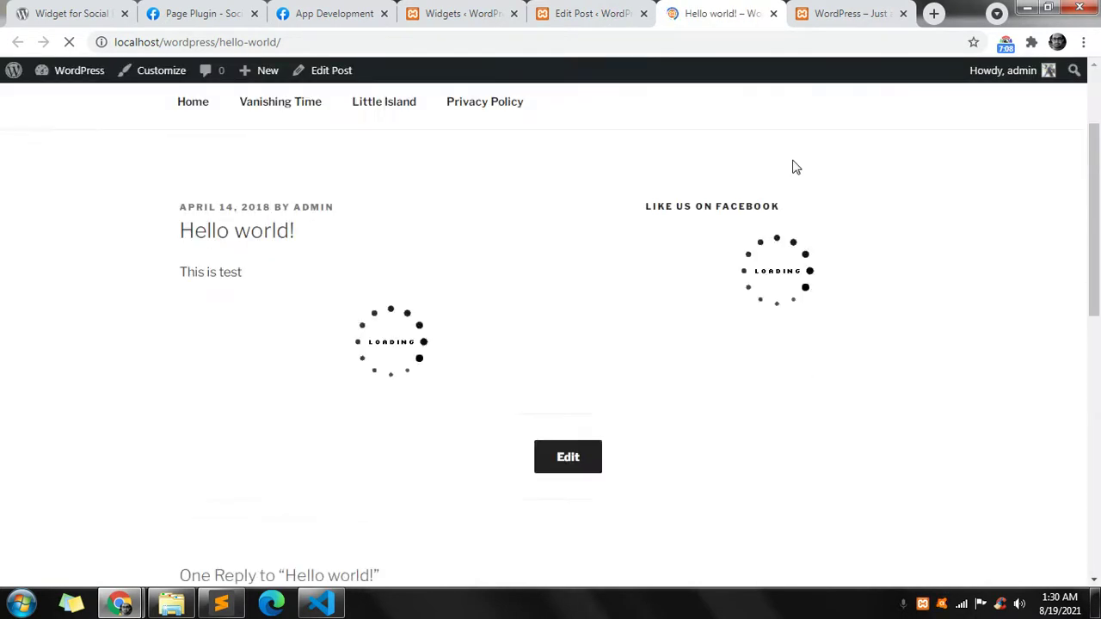
Scroll the live post to check the Instagram feed beside the sidebar's YouTube feed
scroll(796, 167, down, 2)
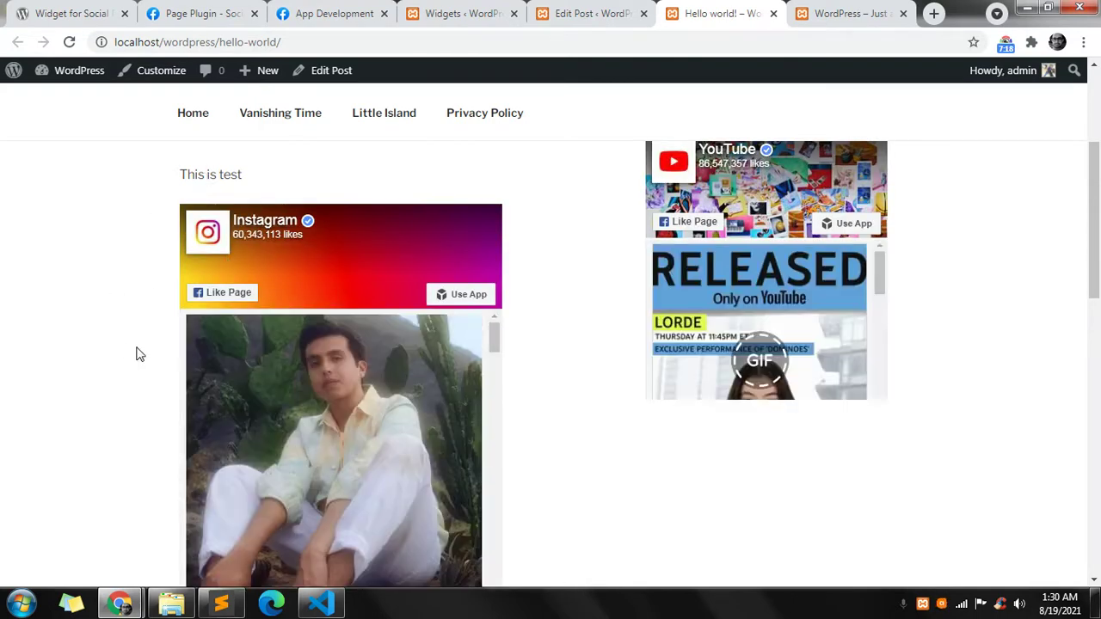
scroll(736, 211, up, 1)
scroll(516, 283, down, 1)
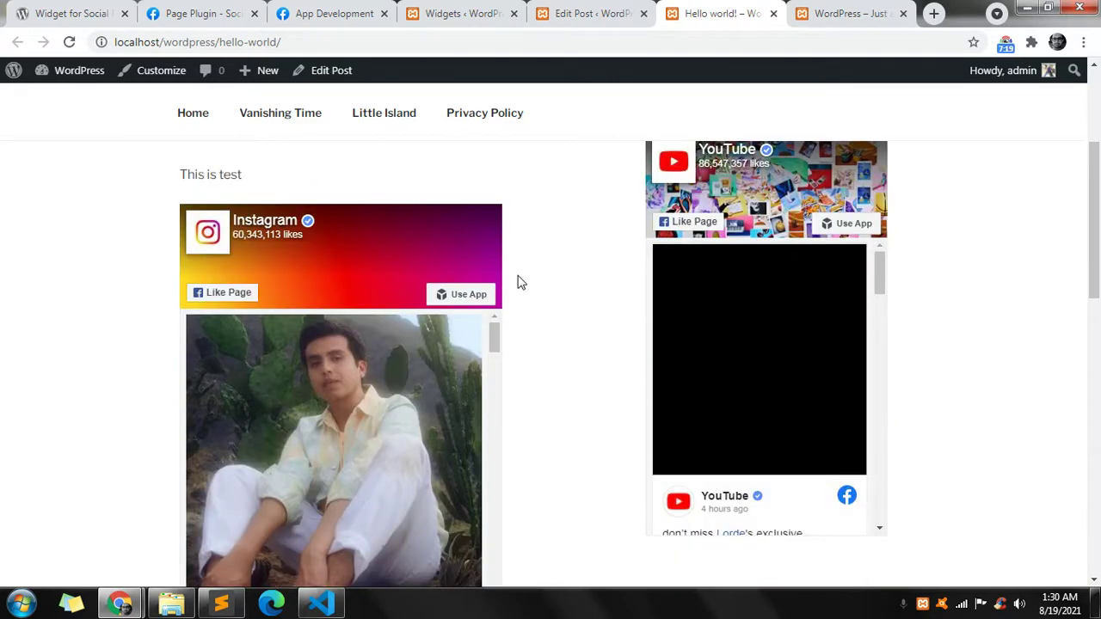
scroll(167, 301, down, 1)
scroll(327, 315, down, 2)
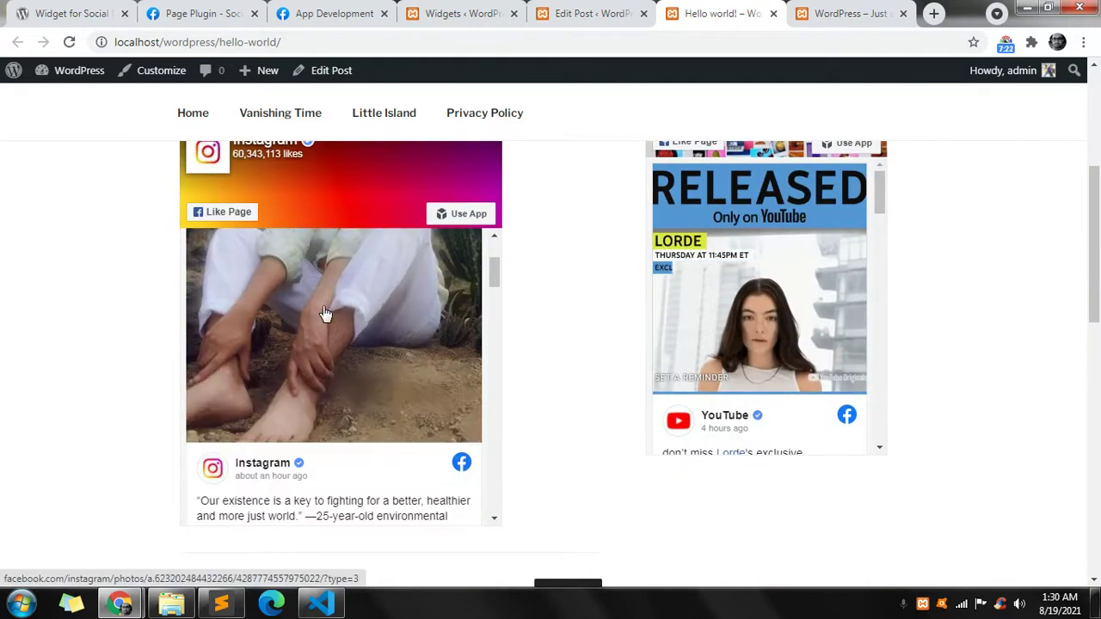
scroll(327, 315, up, 2)
Select the long multi-parameter fb_widget shortcode from the plugin's FAQ for copying
click(578, 14)
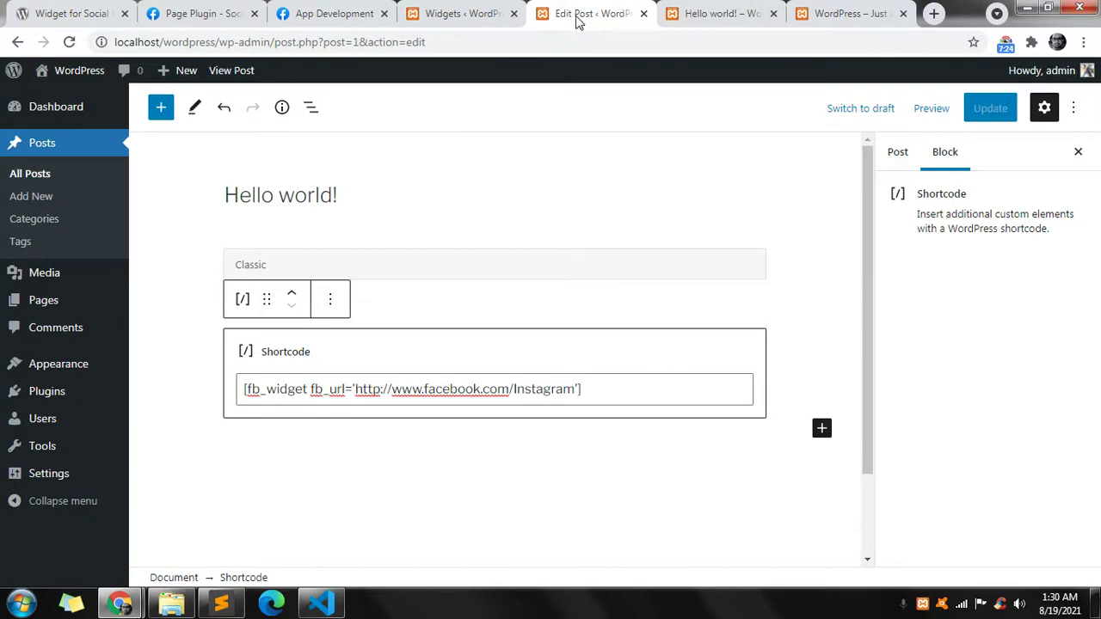
click(53, 12)
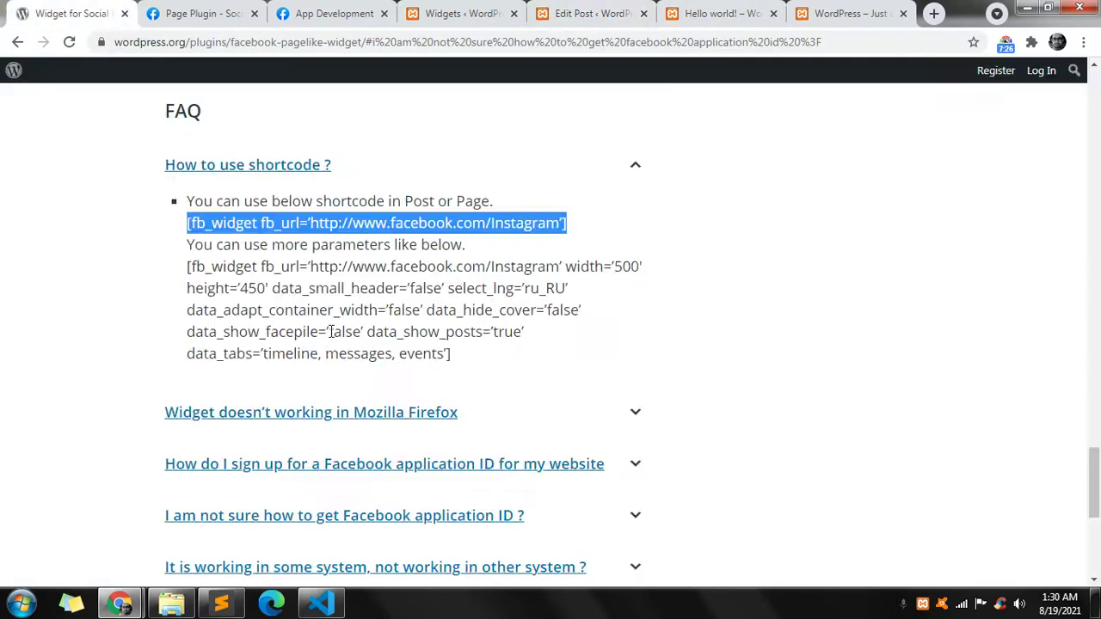
drag(188, 267, 458, 356)
key(ctrl+c)
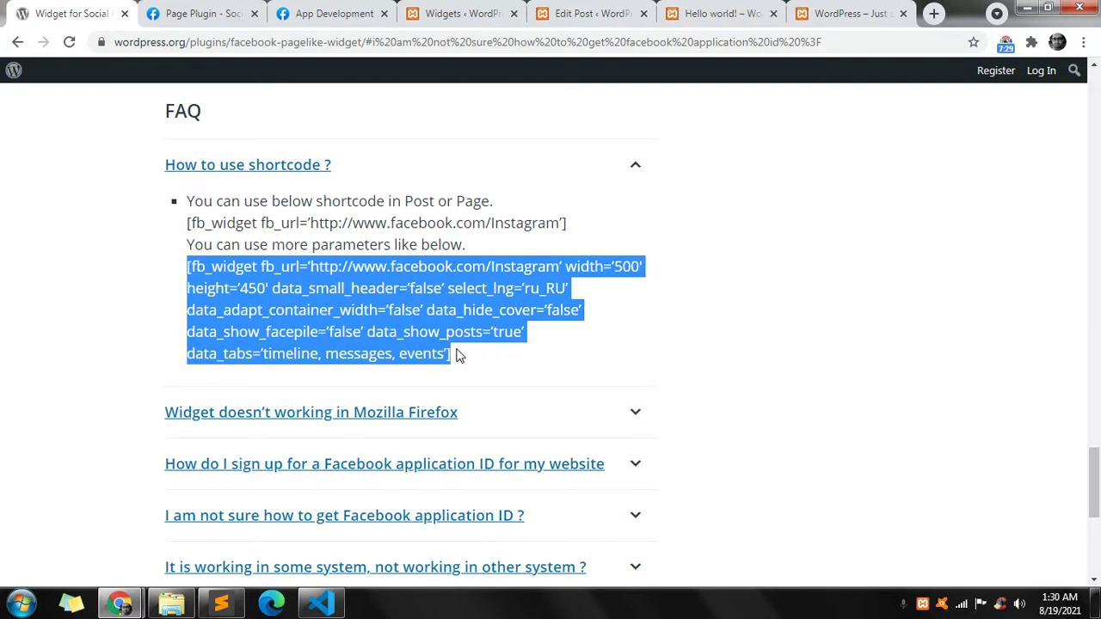
click(221, 604)
Paste the long shortcode, straighten both curly-quote styles with Replace All, and copy the line
key(ctrl+v)
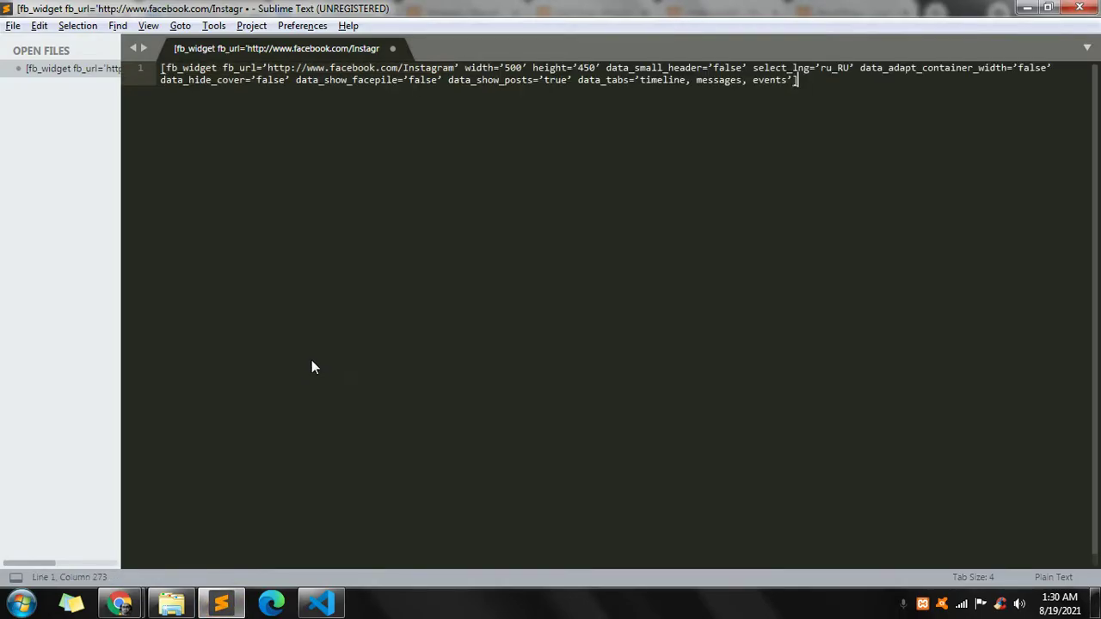
double_click(266, 68)
key(ctrl+h)
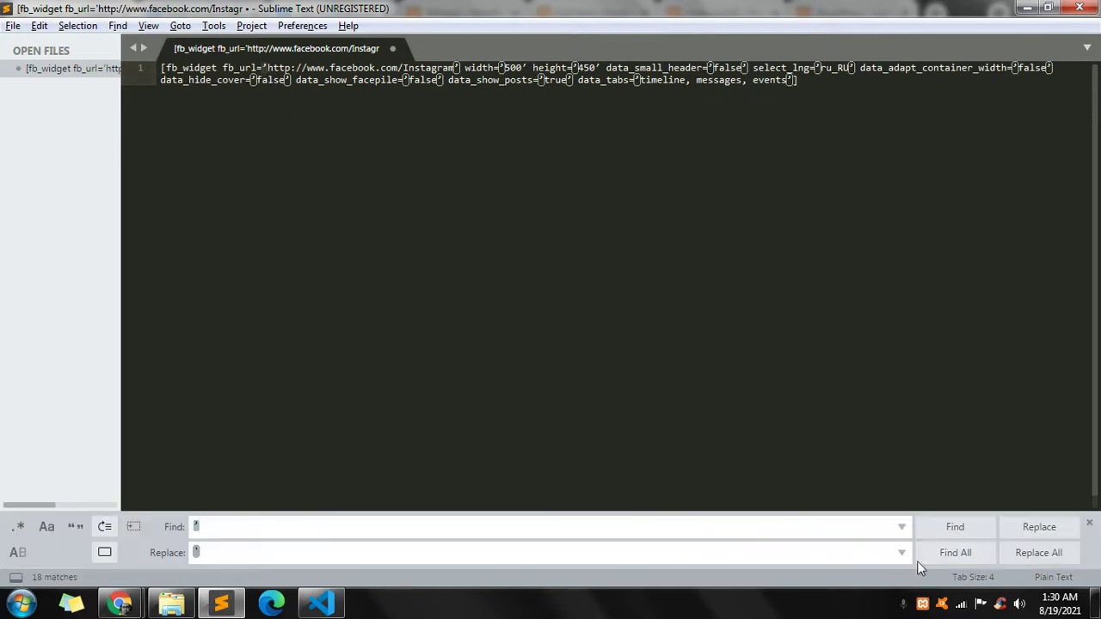
click(1020, 555)
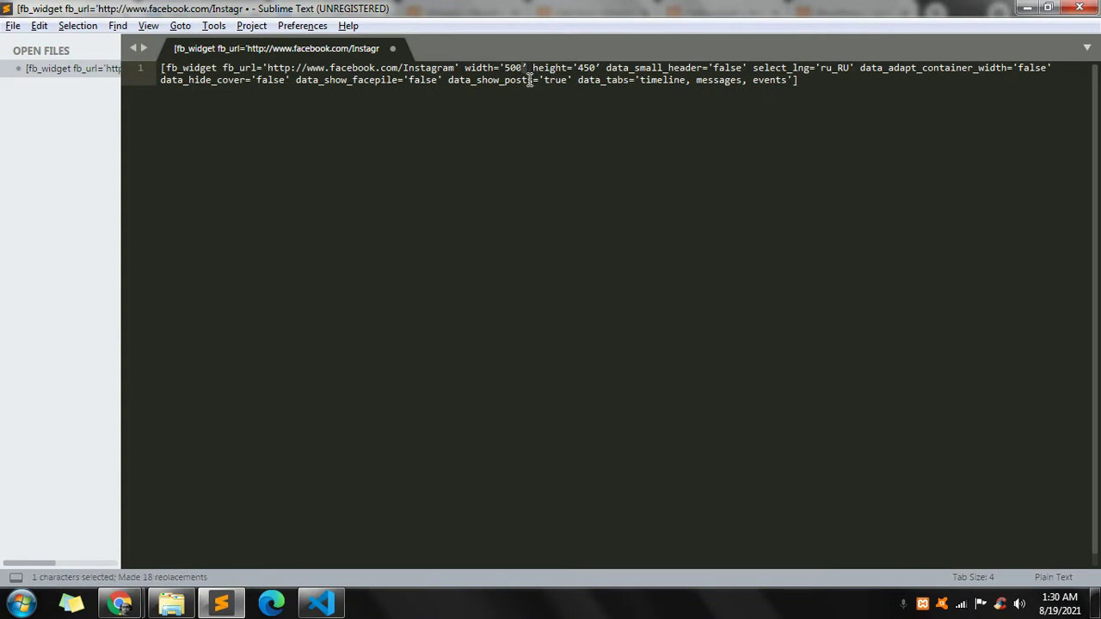
key(ctrl+h)
click(1020, 551)
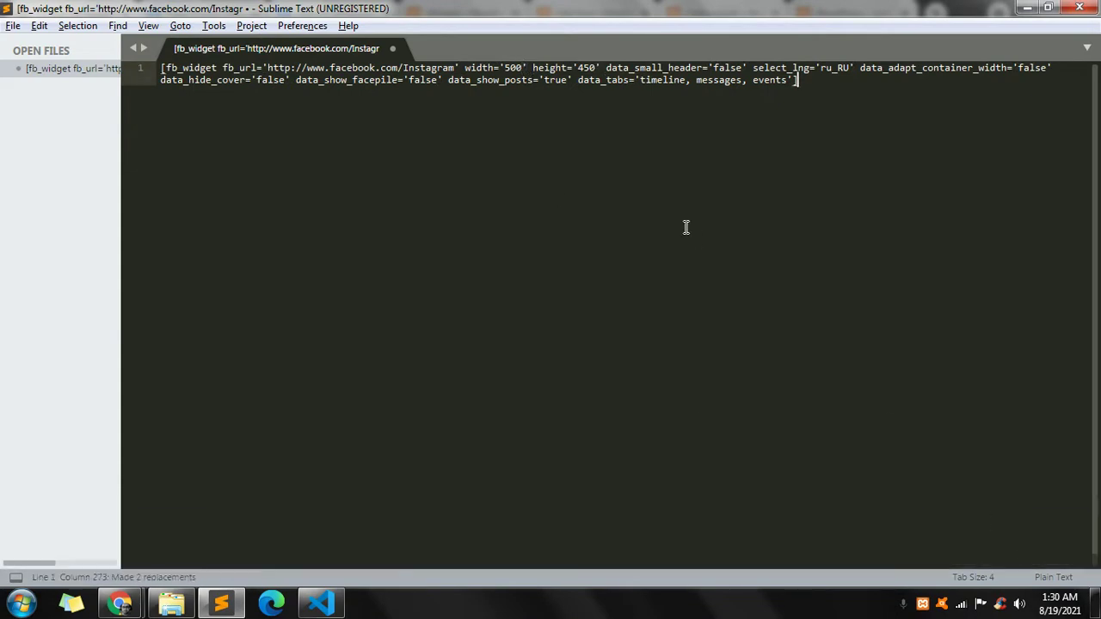
key(ctrl+a)
key(ctrl+c)
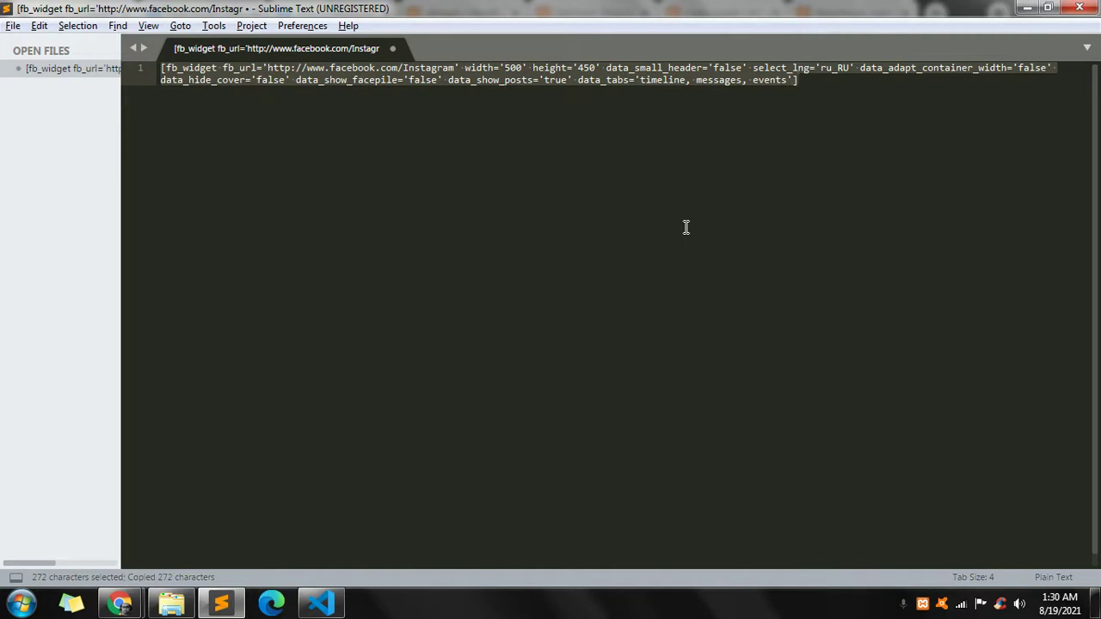
key(alt+Tab)
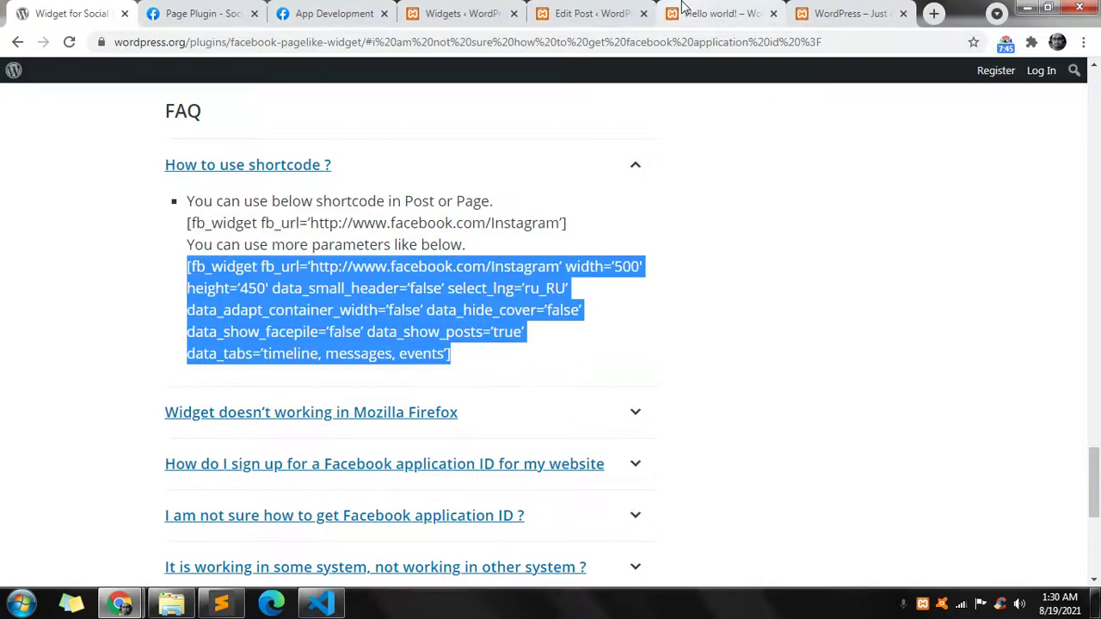
Replace the Shortcode block's content with the long multi-parameter shortcode and update the post
click(684, 7)
click(607, 10)
click(492, 388)
key(ctrl+a)
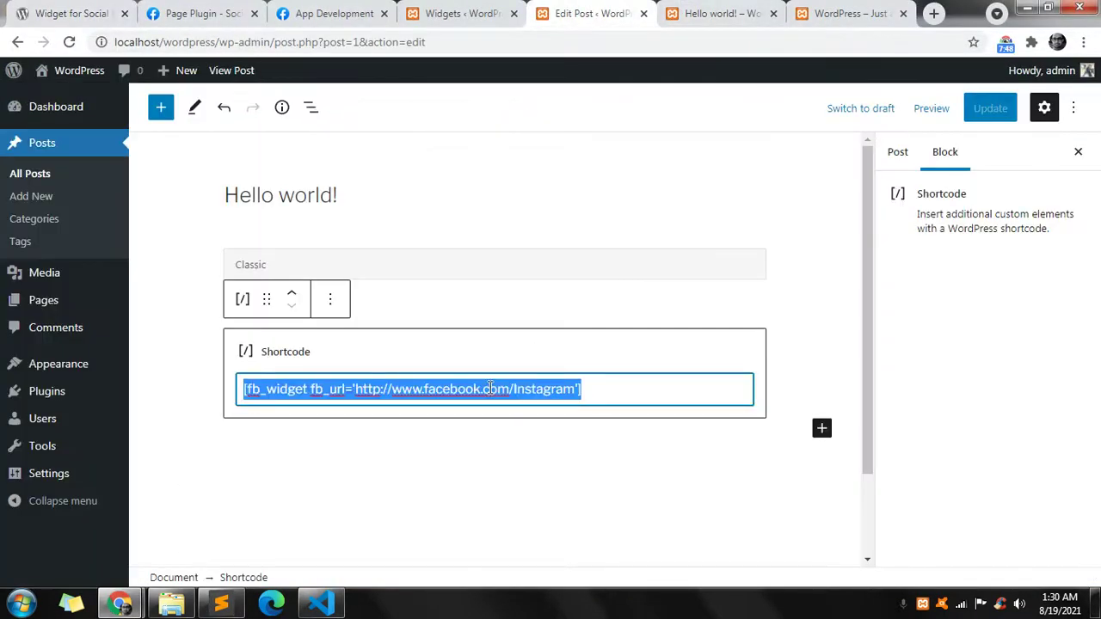
key(ctrl+v)
click(985, 116)
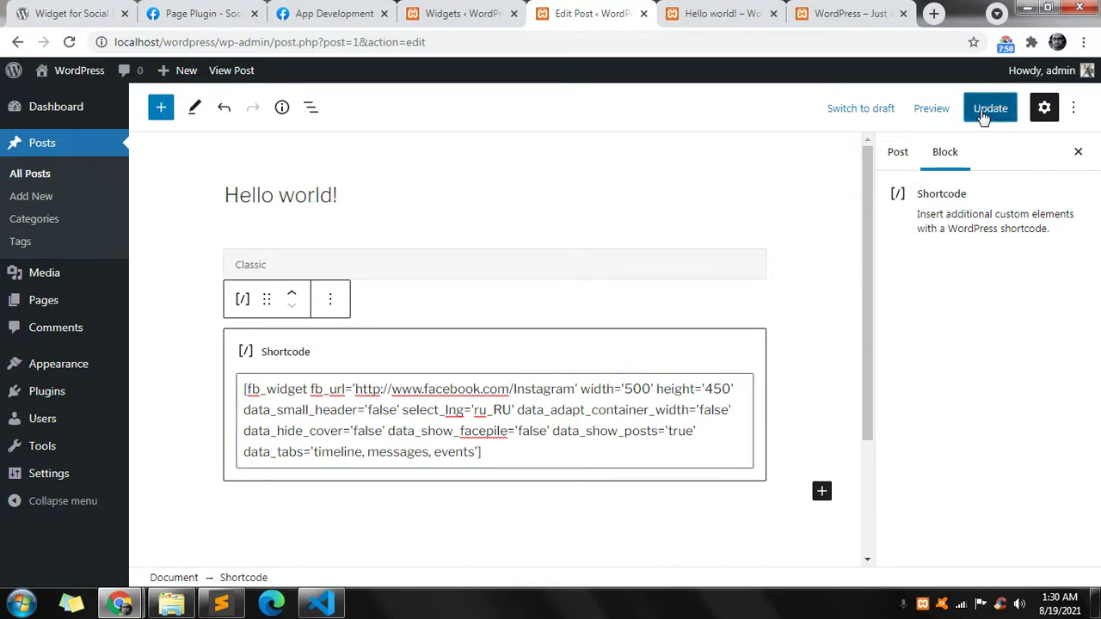
click(702, 16)
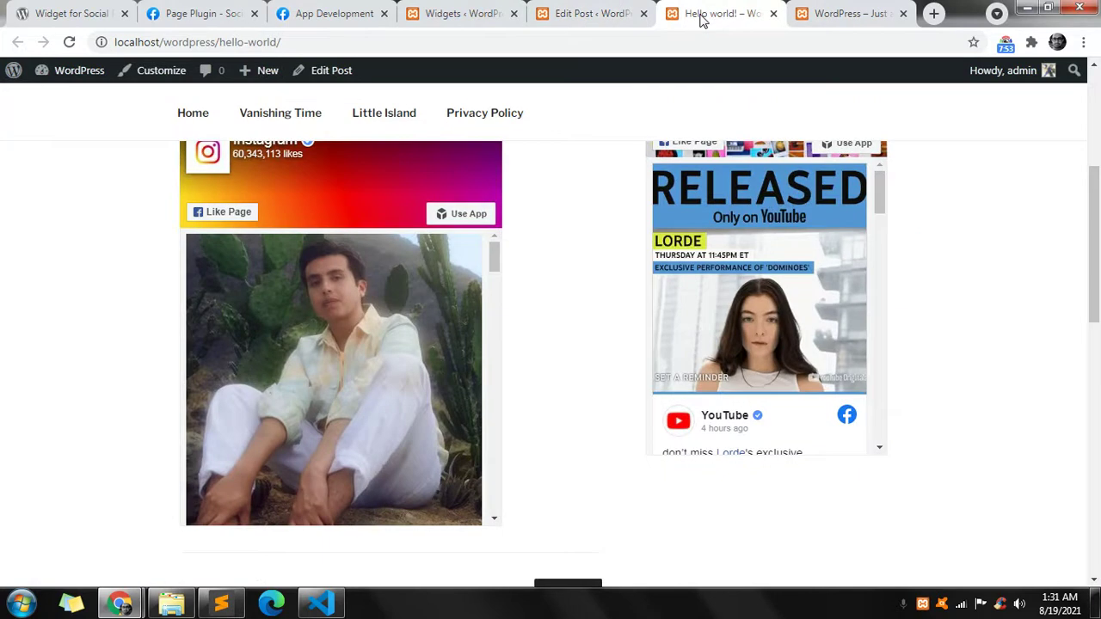
Reload the live post and confirm the Instagram feed now appears in Russian with three tabs
key(F5)
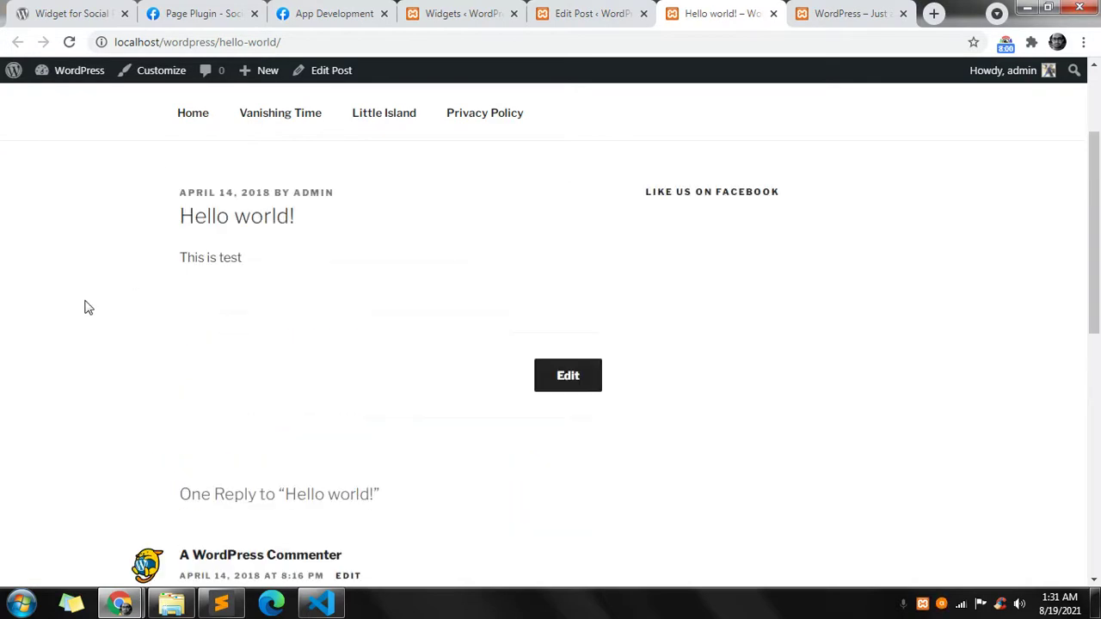
scroll(86, 307, up, 1)
scroll(86, 307, down, 1)
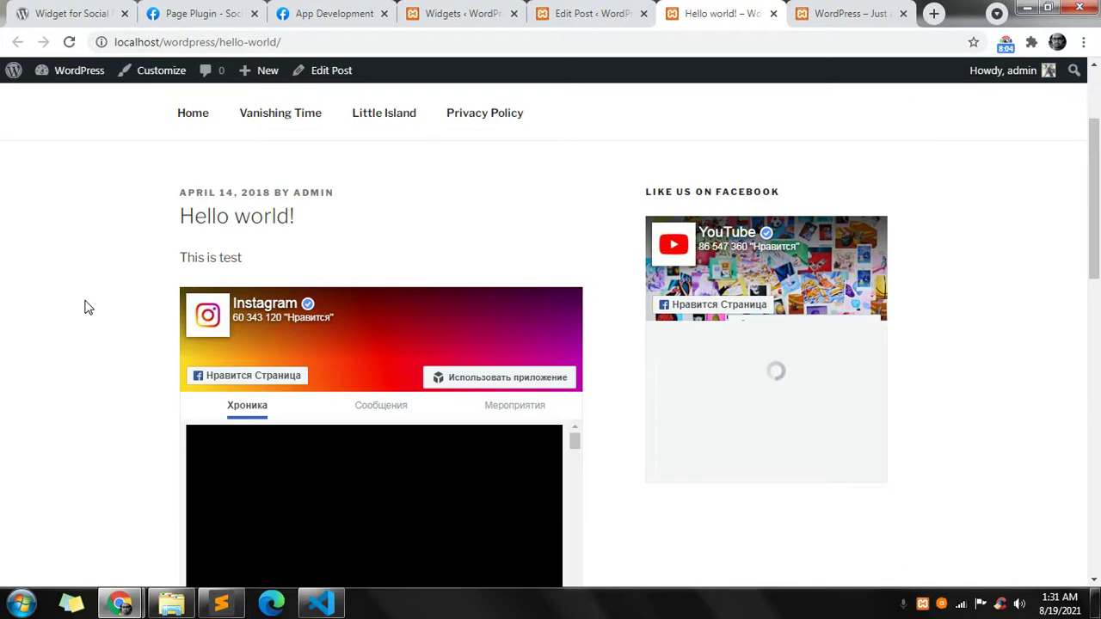
scroll(86, 307, down, 2)
scroll(103, 307, up, 1)
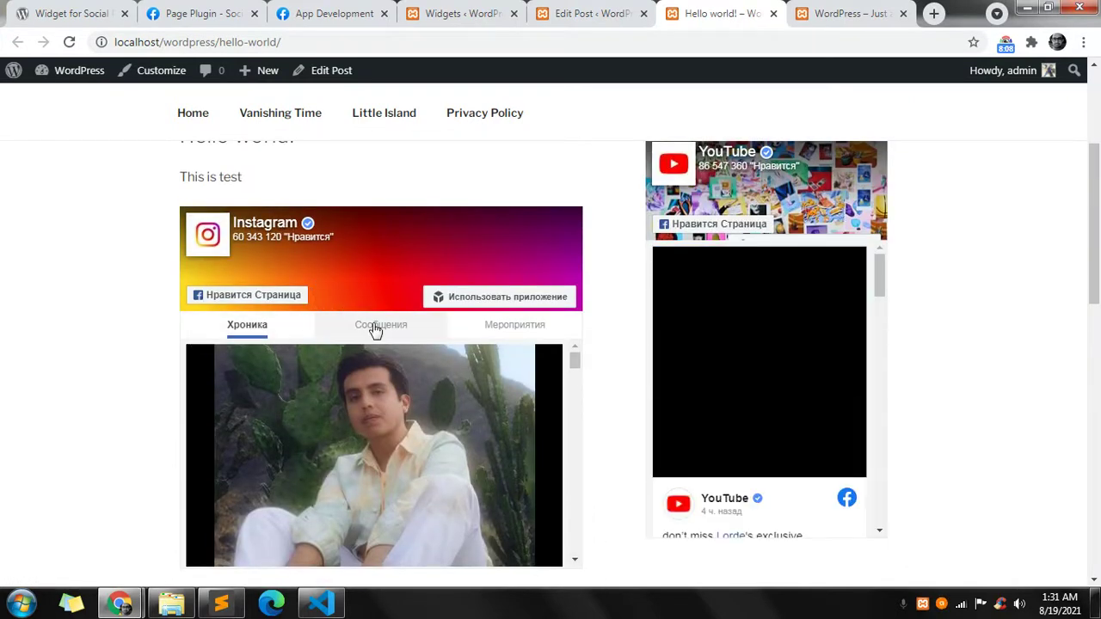
click(594, 10)
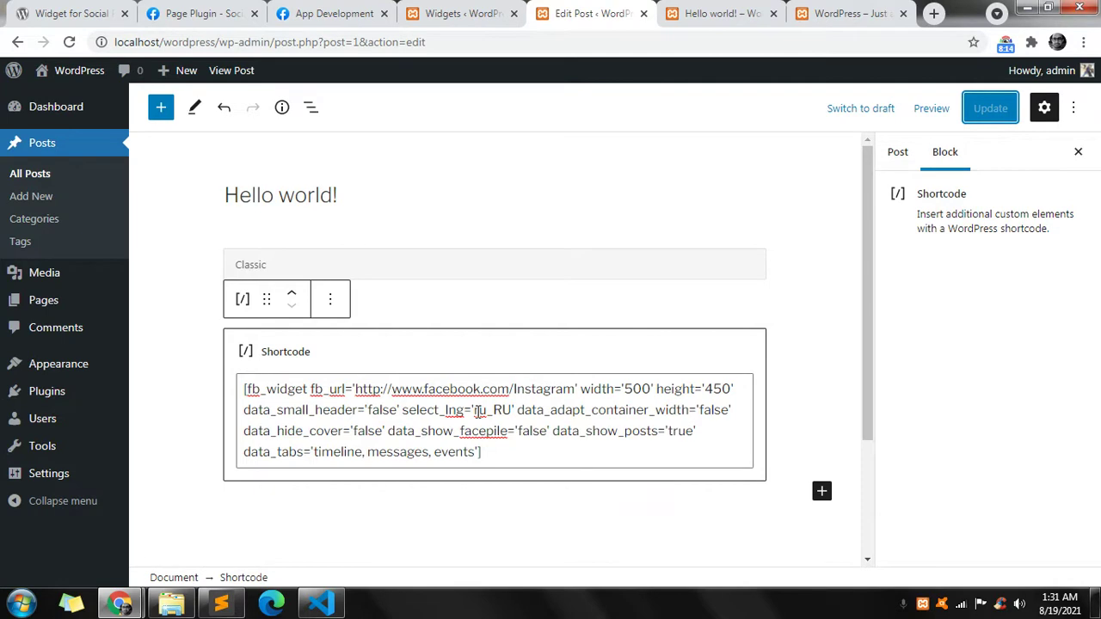
Delete 'messages' and 'events' from data_tabs, leaving only 'timeline', and update the post
drag(474, 411, 513, 412)
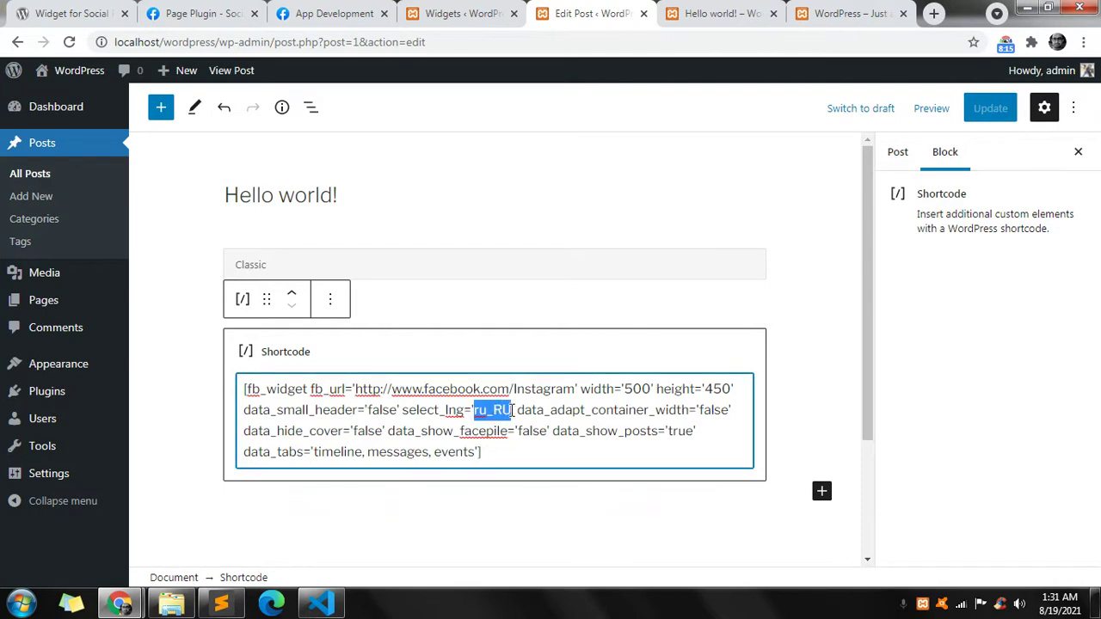
click(633, 388)
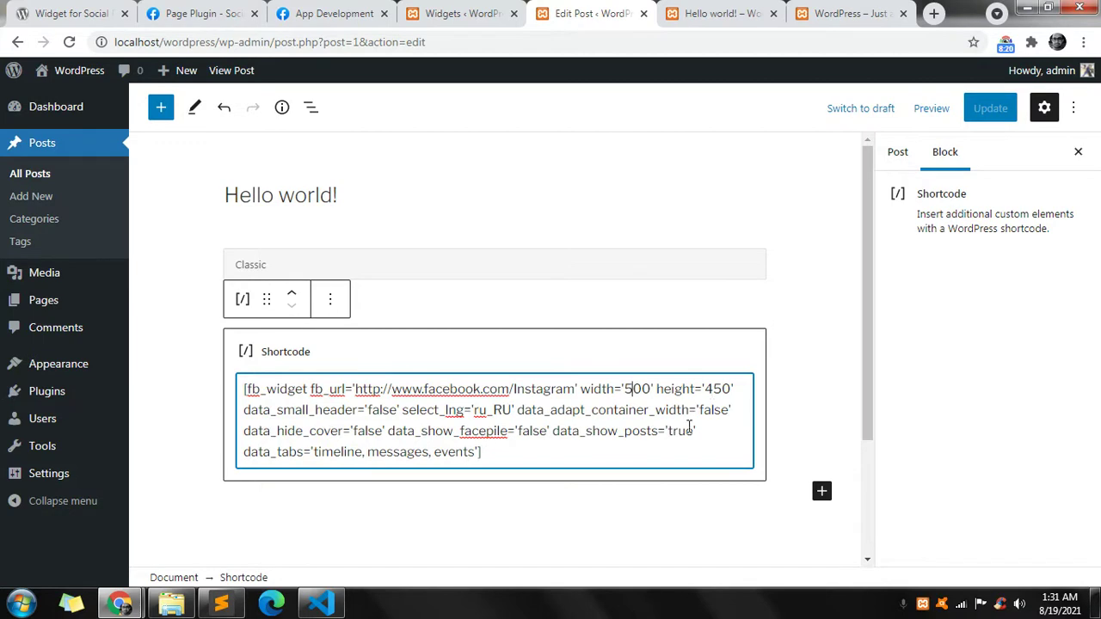
double_click(395, 453)
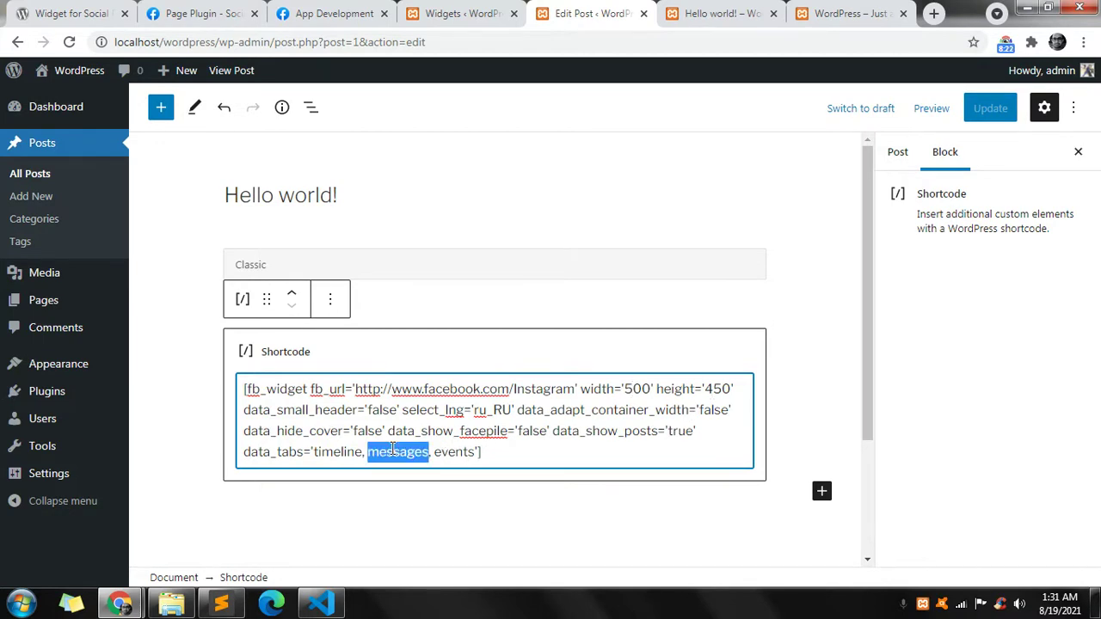
key(BackSpace)
key(BackSpace)
key(BackSpace)
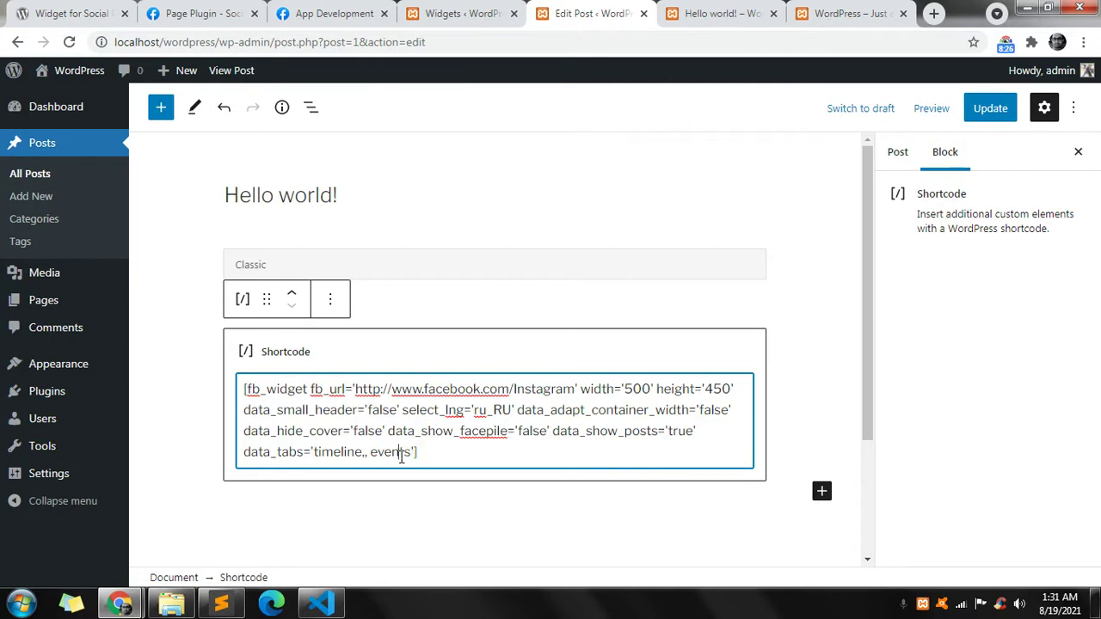
double_click(401, 452)
key(BackSpace)
key(BackSpace)
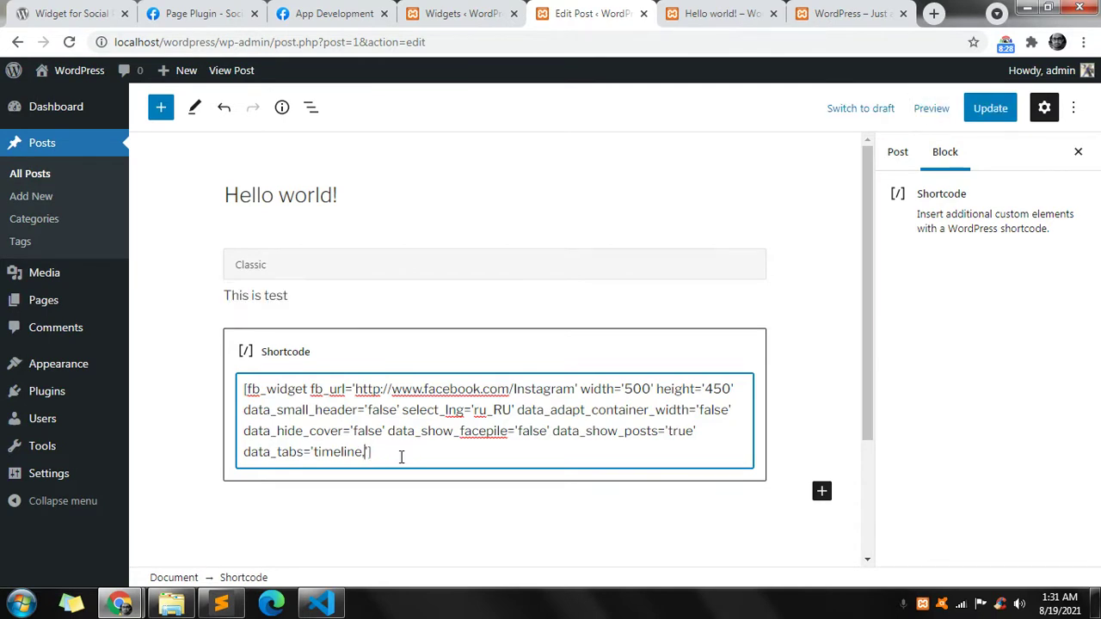
key(BackSpace)
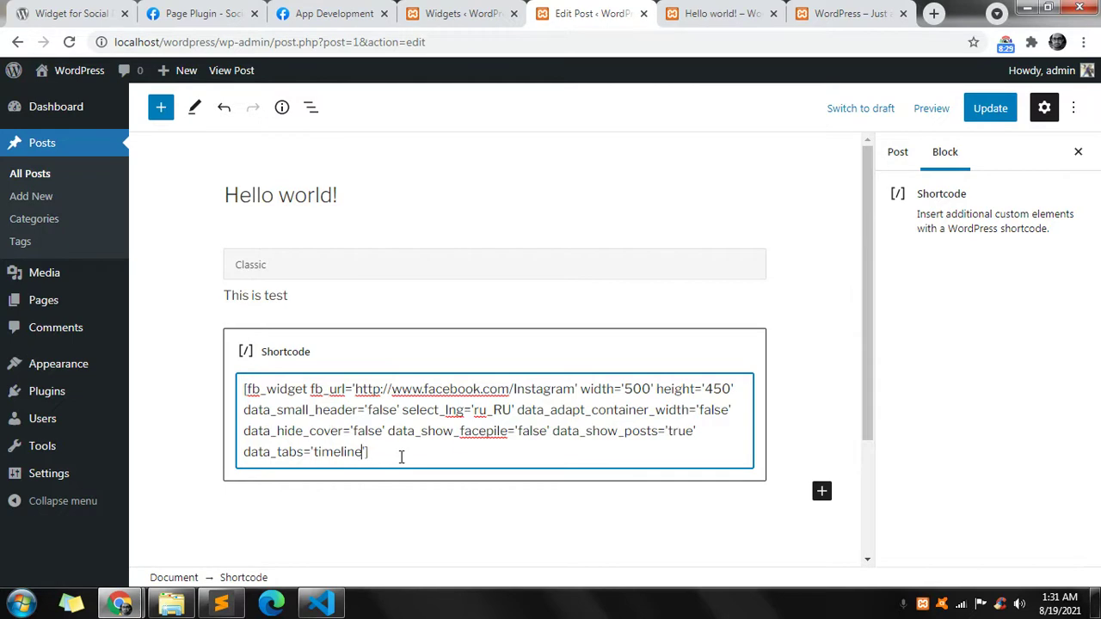
click(991, 107)
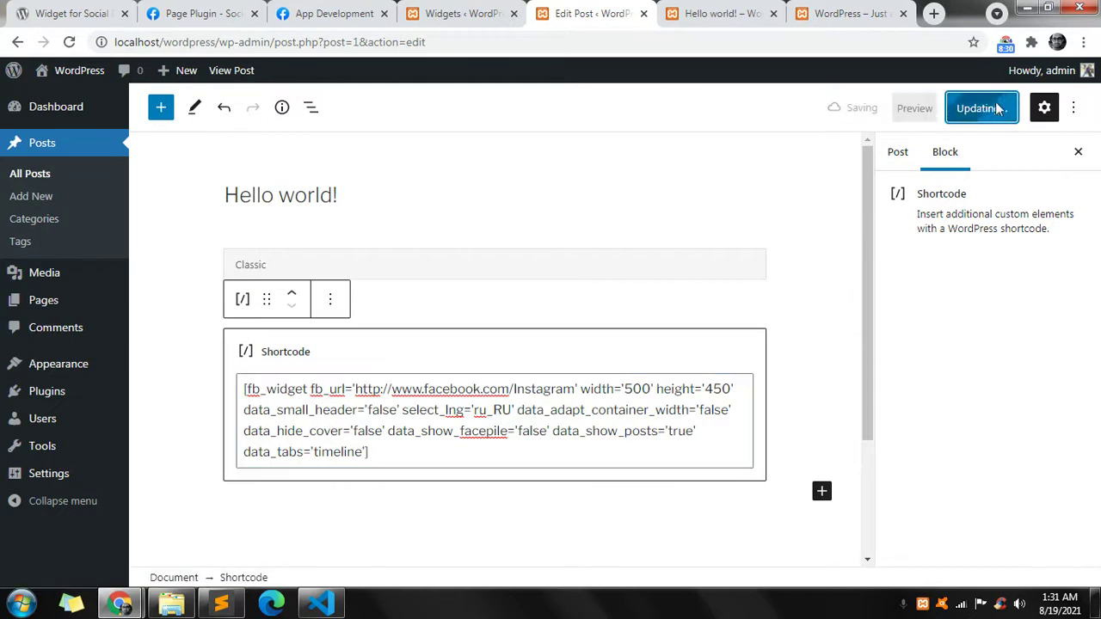
Check the live post's Instagram feed, now shown without its tab row
click(694, 19)
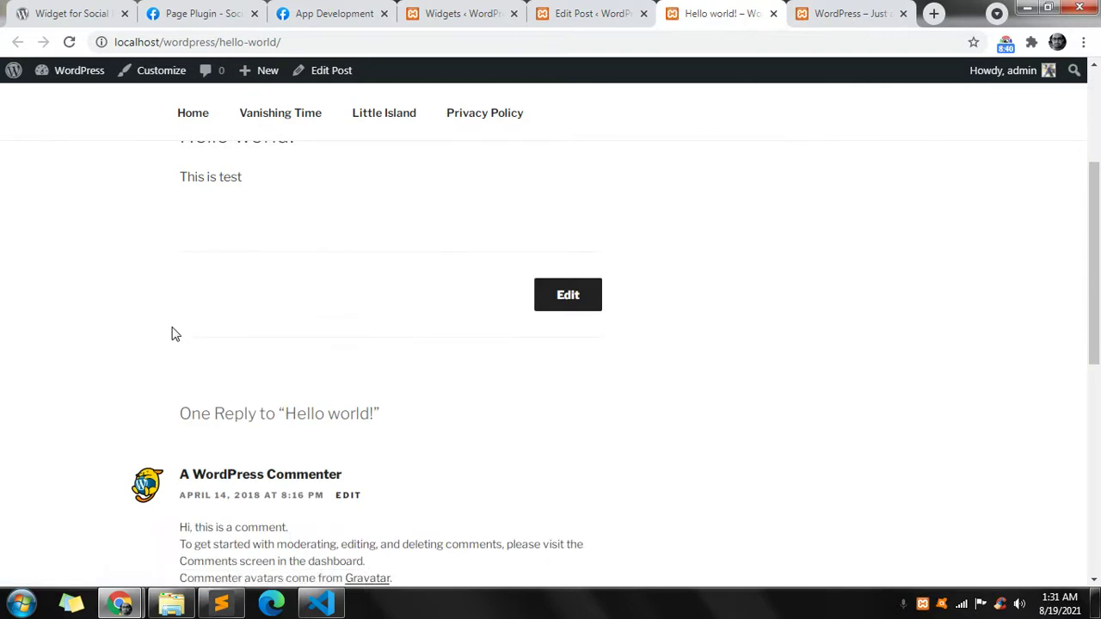
scroll(112, 345, up, 1)
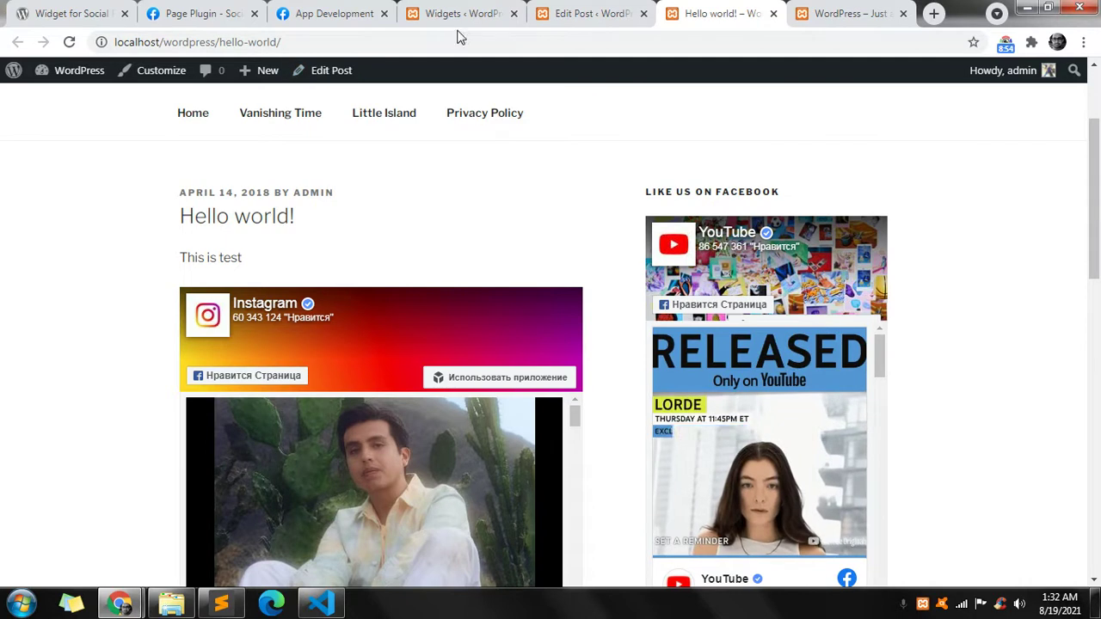
click(547, 16)
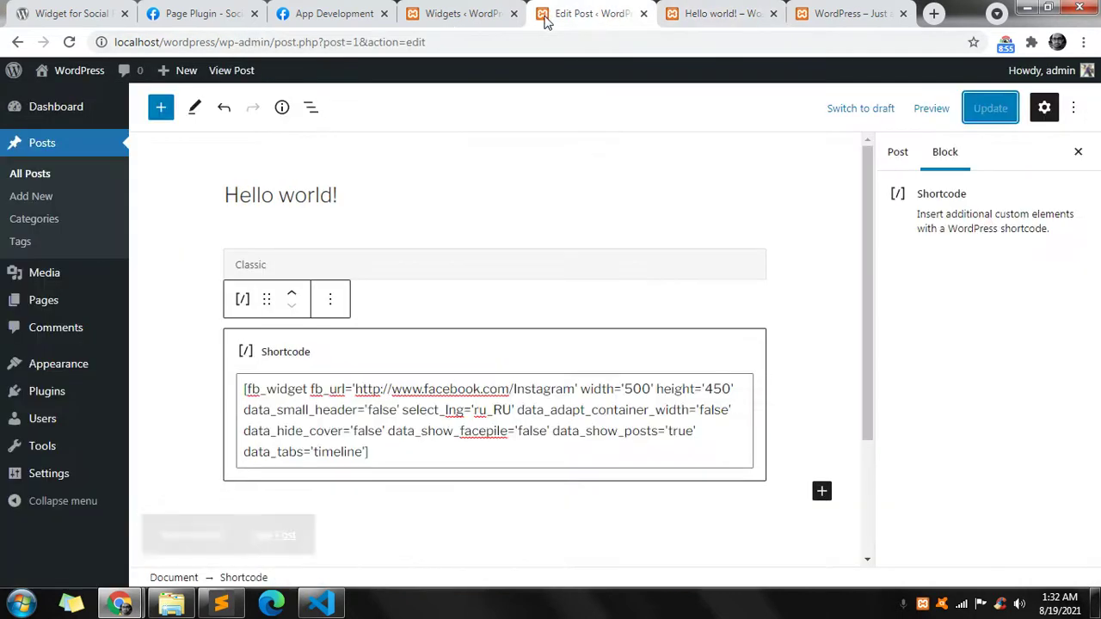
Collapse the 'How to use shortcode ?' FAQ answer on the plugin page, then return to Widgets
click(38, 16)
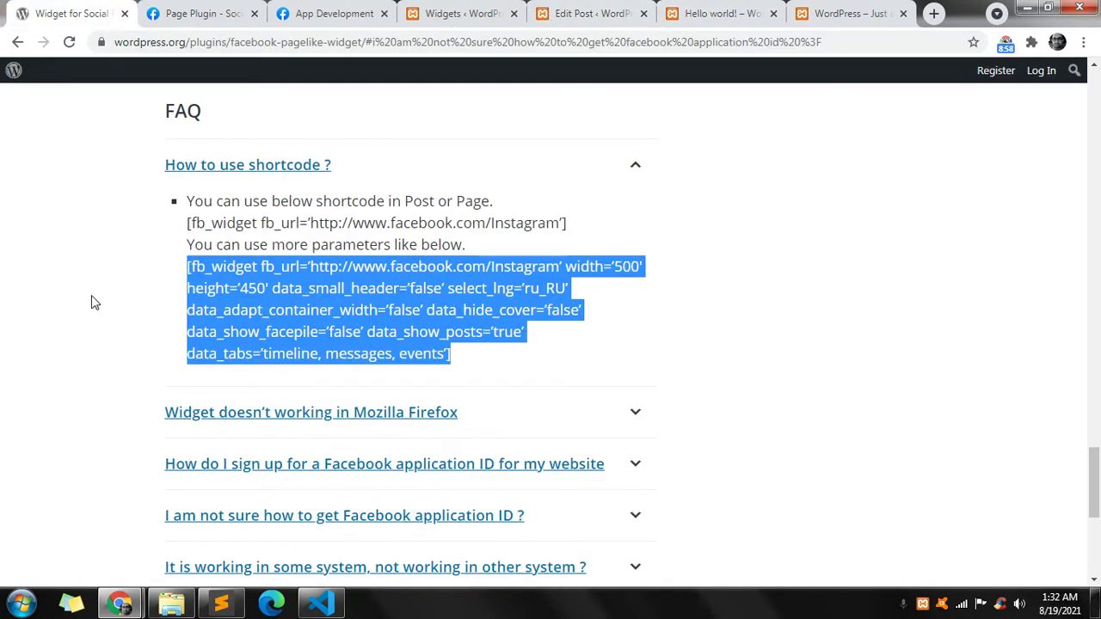
scroll(311, 177, down, 1)
click(311, 169)
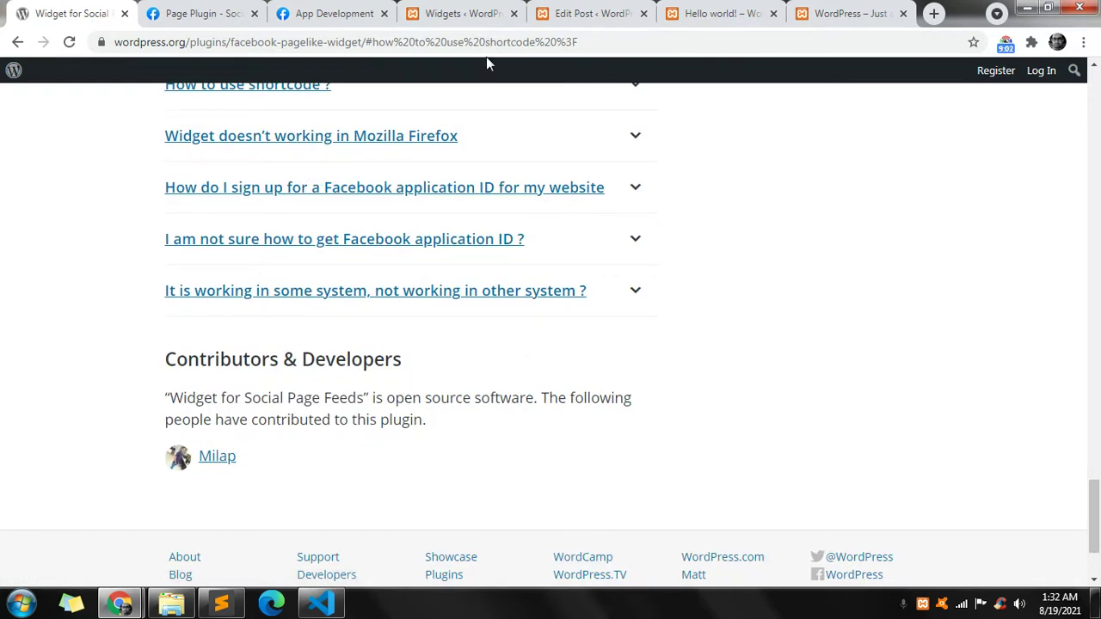
click(462, 21)
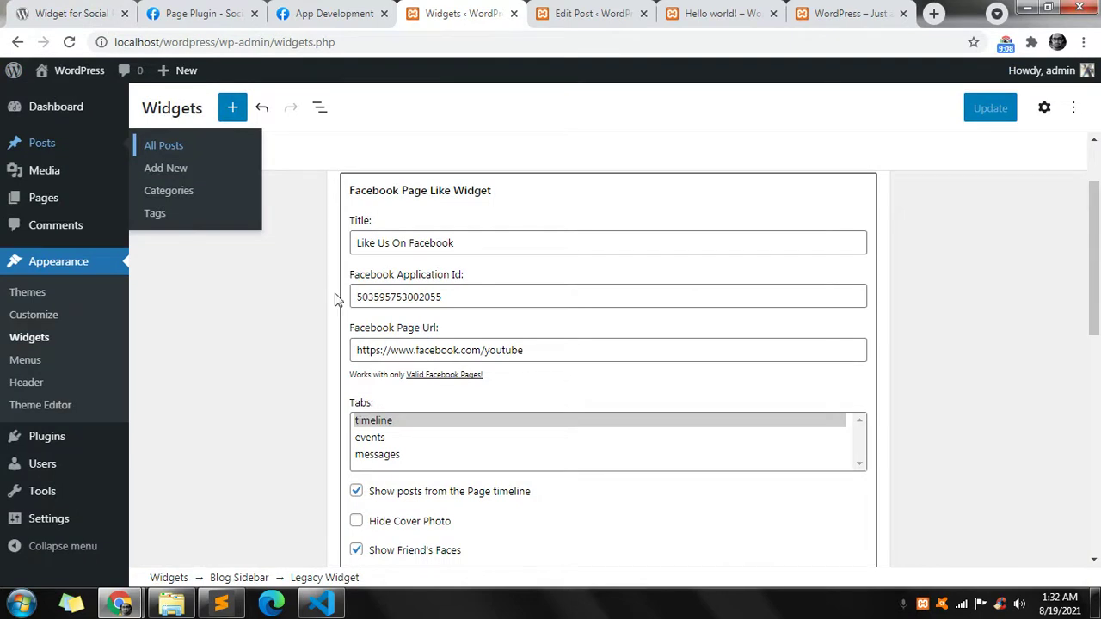
Select the widget's Application Id value and compare it with the Facebook developers documentation
click(372, 281)
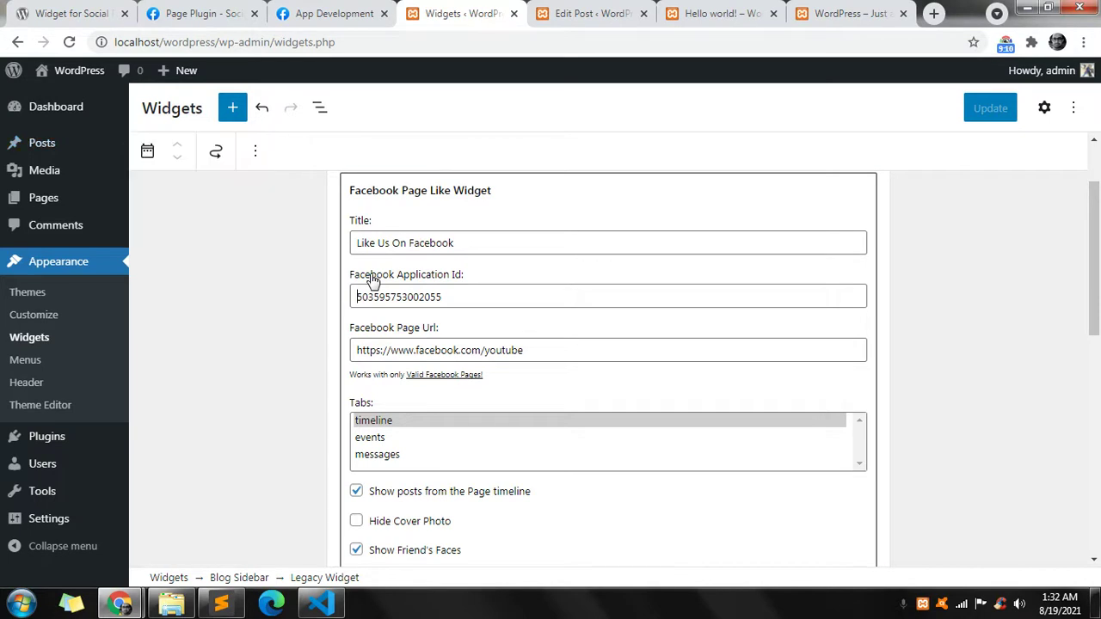
drag(444, 295, 353, 289)
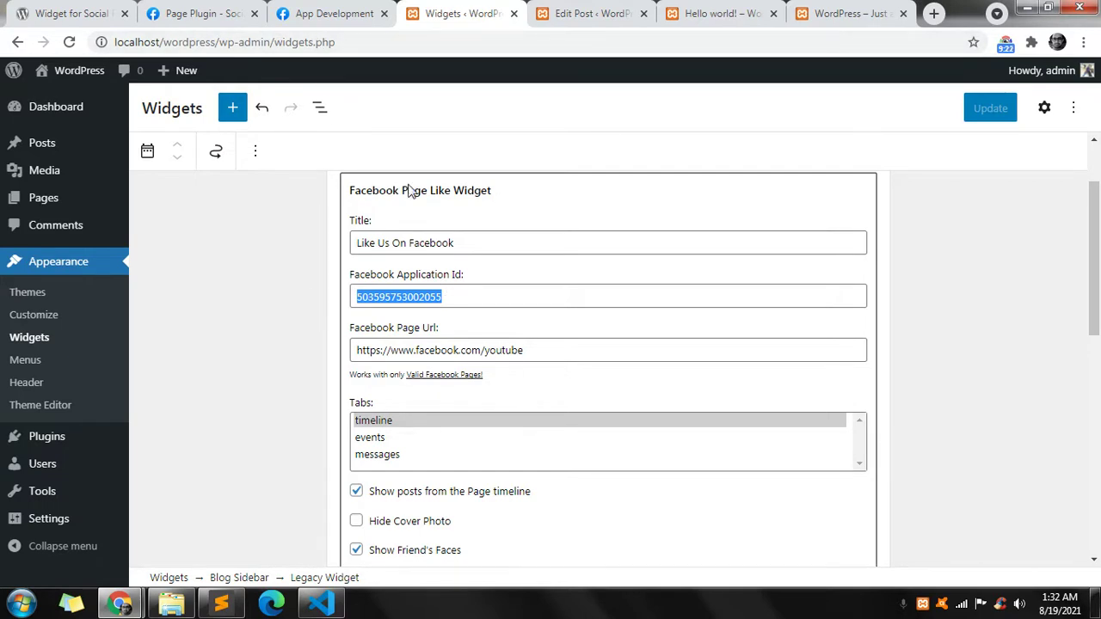
click(320, 18)
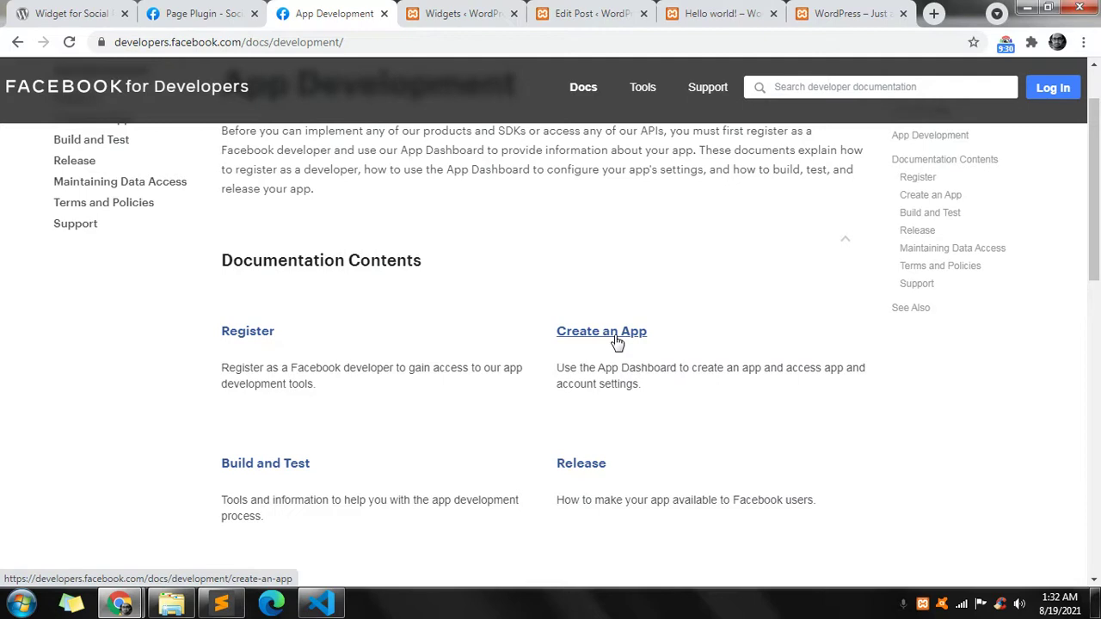
click(453, 14)
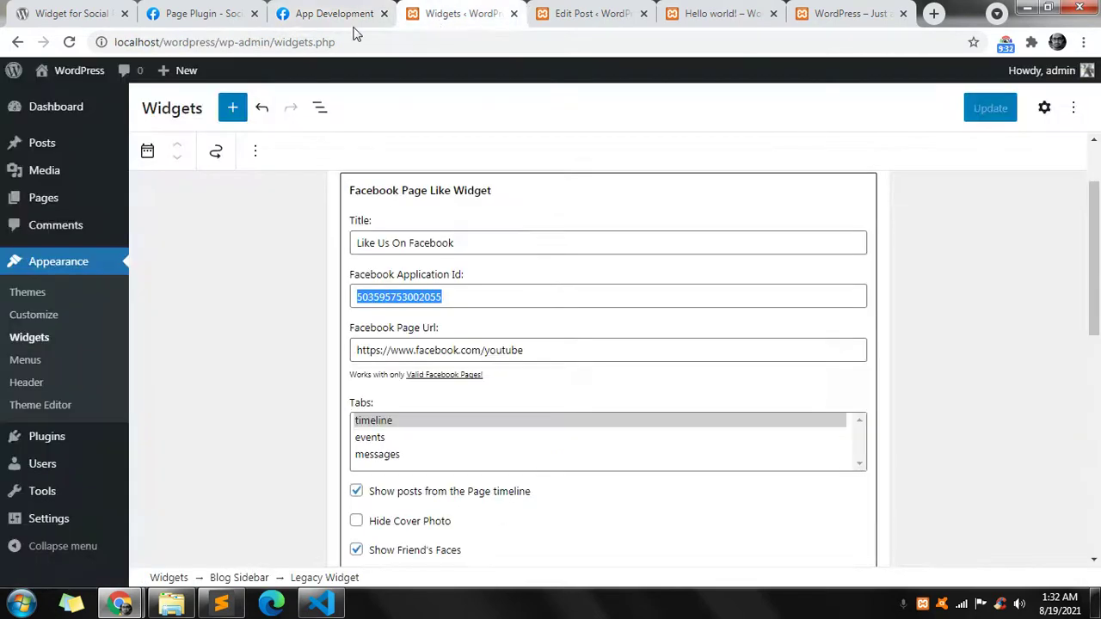
Deselect the Application Id, leaving it unchanged, and bring up the plugin's FAQ list
click(320, 24)
click(421, 19)
click(452, 299)
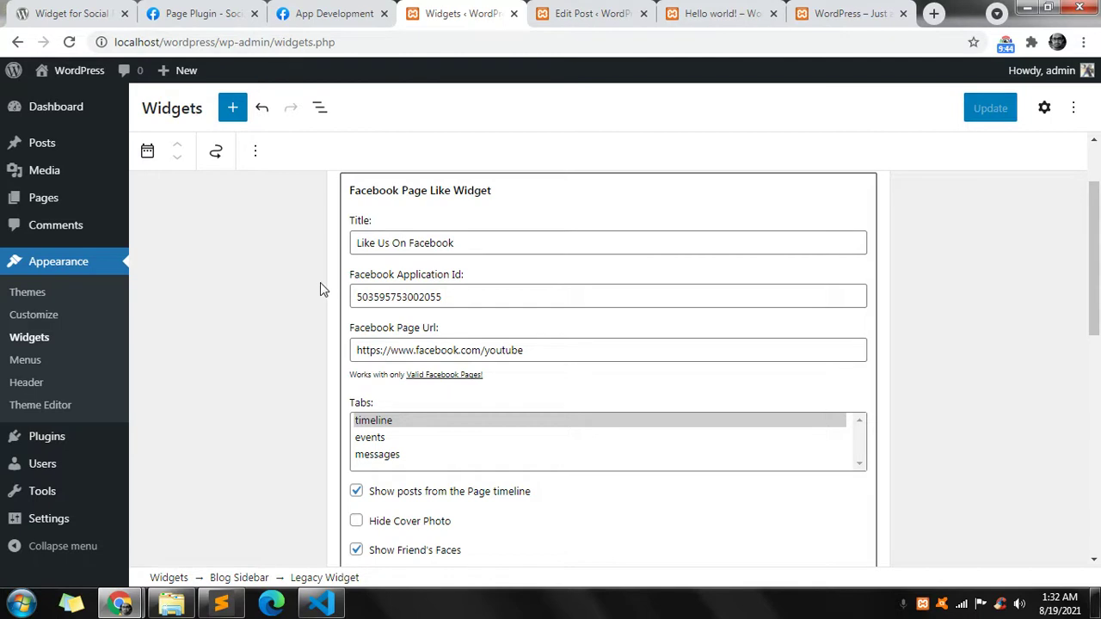
click(95, 18)
scroll(118, 364, up, 1)
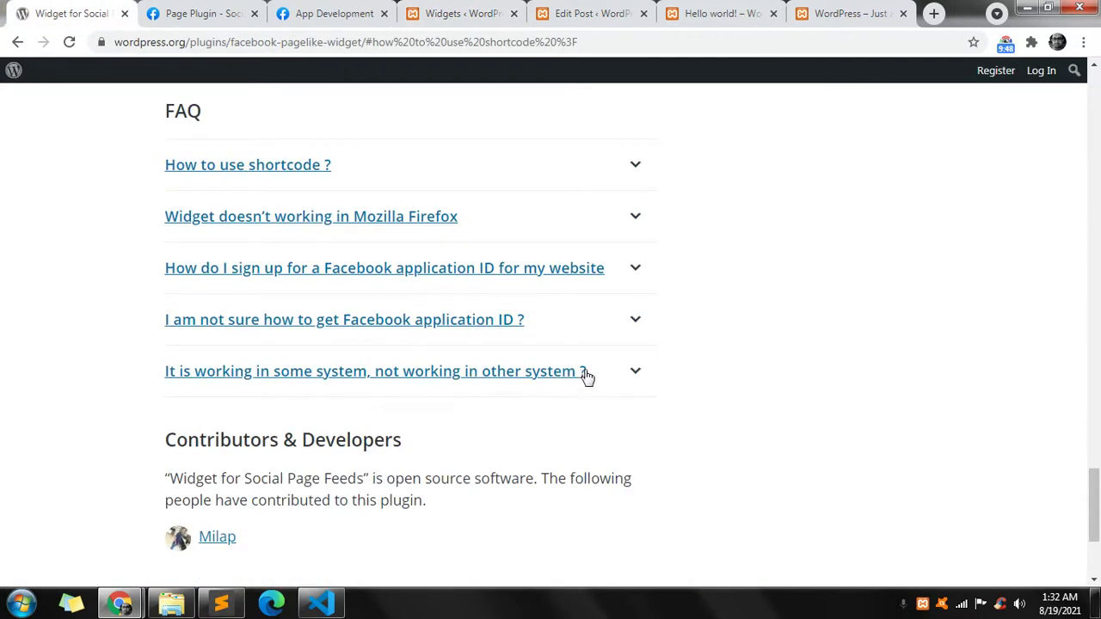
Expand 'I am not sure how to get Facebook application ID ?' and select the author's default ID
click(539, 324)
scroll(133, 317, up, 2)
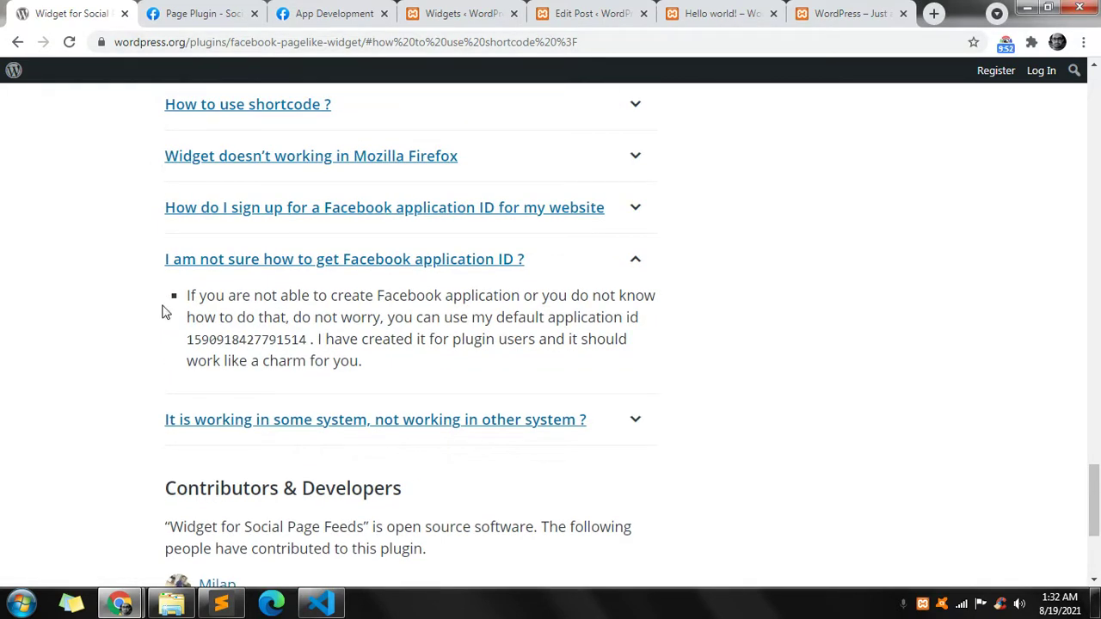
drag(191, 295, 273, 316)
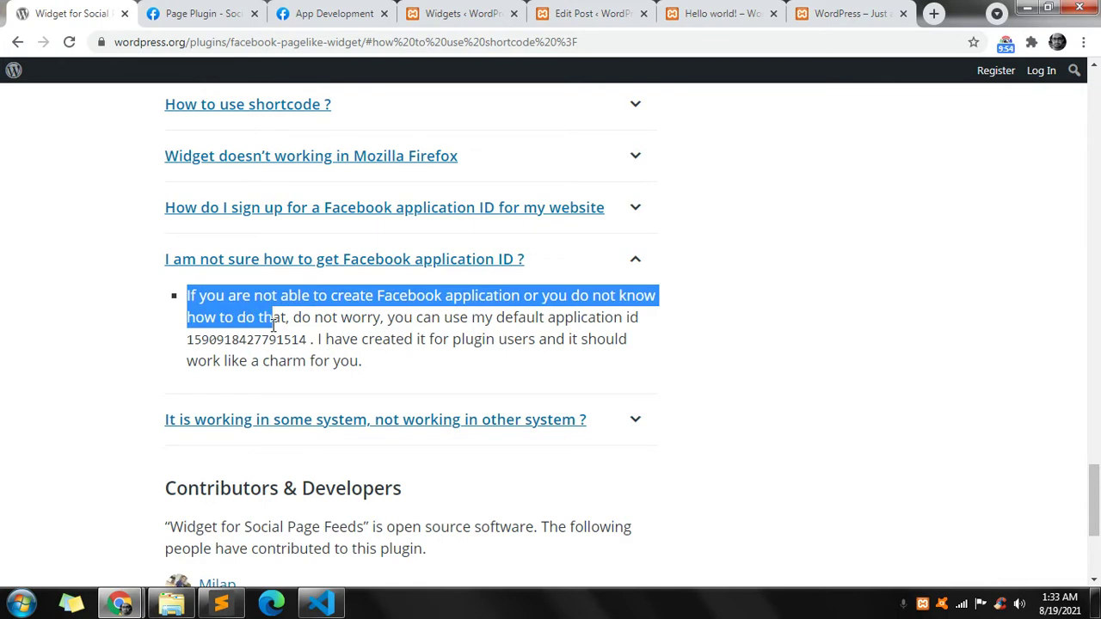
double_click(277, 339)
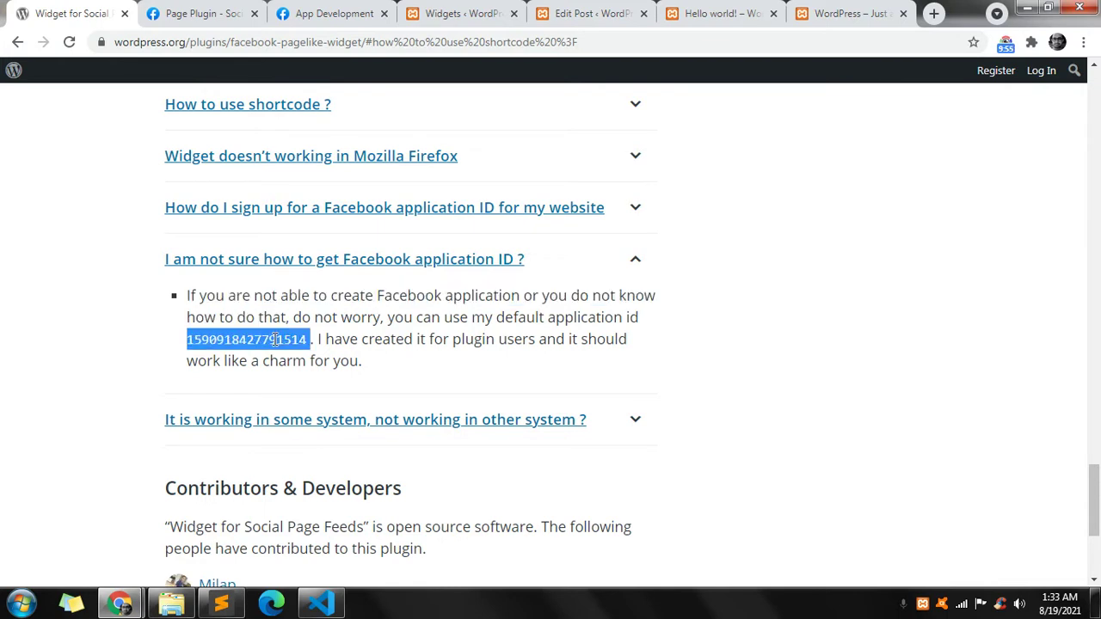
click(456, 15)
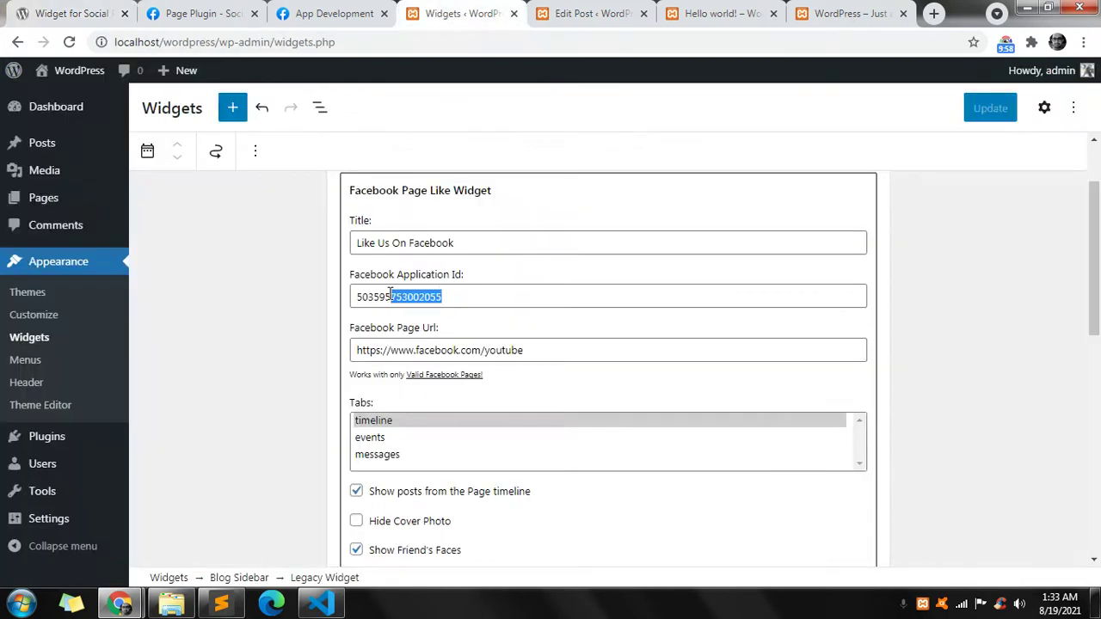